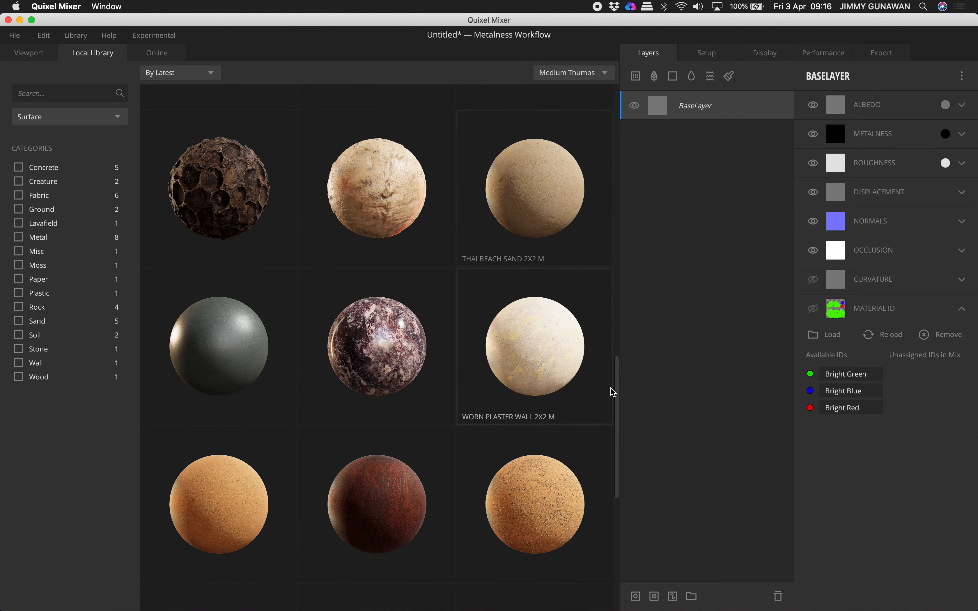
Browse the local surface library and add the Wrinkled Paper material as a layer above BaseLayer.
{"action": "scroll", "coordinate": [168, 303], "scroll_direction": "up", "scroll_amount": 10}
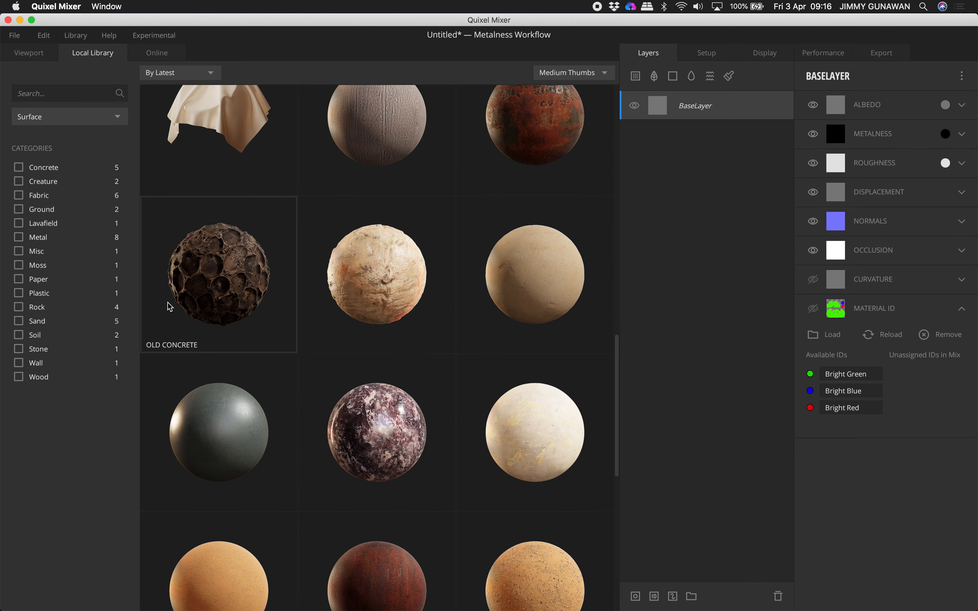
{"action": "scroll", "coordinate": [198, 271], "scroll_direction": "down", "scroll_amount": 10}
{"action": "scroll", "coordinate": [223, 279], "scroll_direction": "up", "scroll_amount": 10}
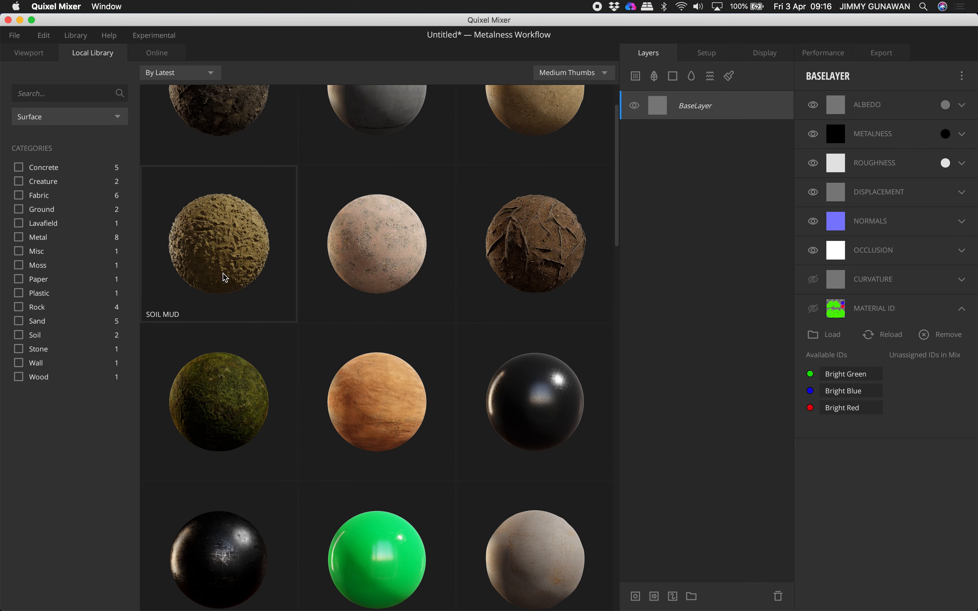
{"action": "scroll", "coordinate": [226, 282], "scroll_direction": "up", "scroll_amount": 10}
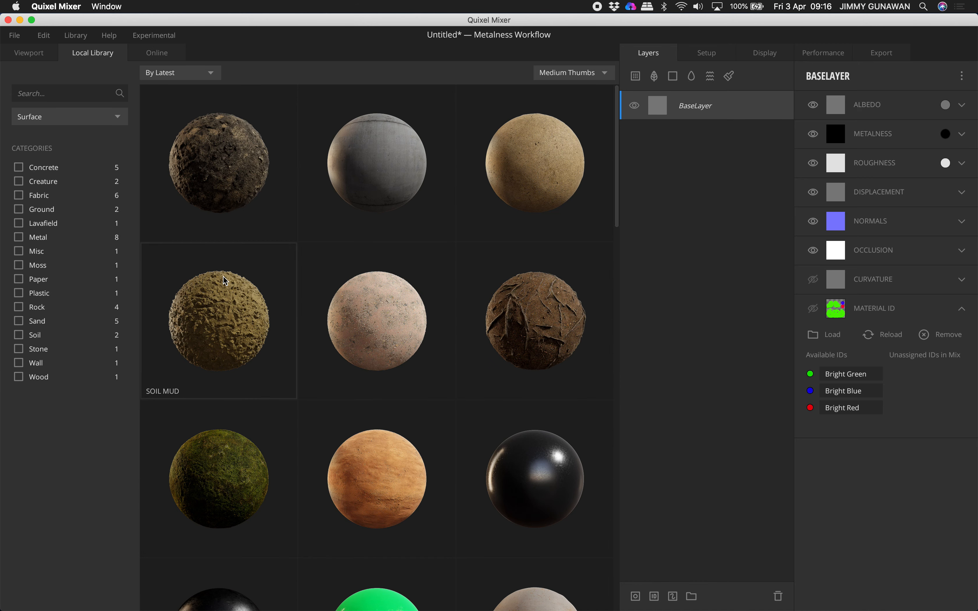
{"action": "scroll", "coordinate": [217, 310], "scroll_direction": "down", "scroll_amount": 6}
{"action": "scroll", "coordinate": [216, 311], "scroll_direction": "down", "scroll_amount": 10}
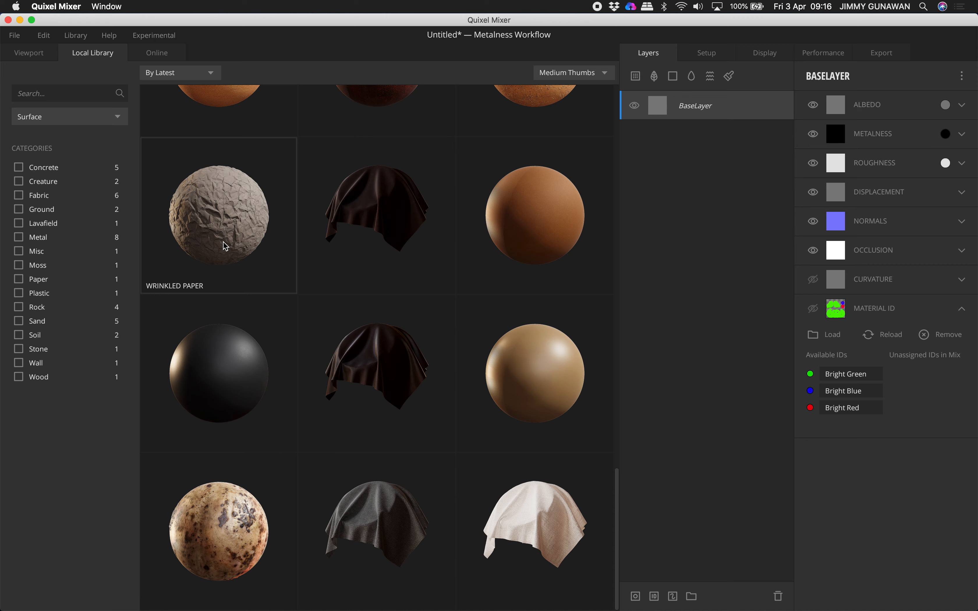
{"action": "left_click", "coordinate": [223, 242]}
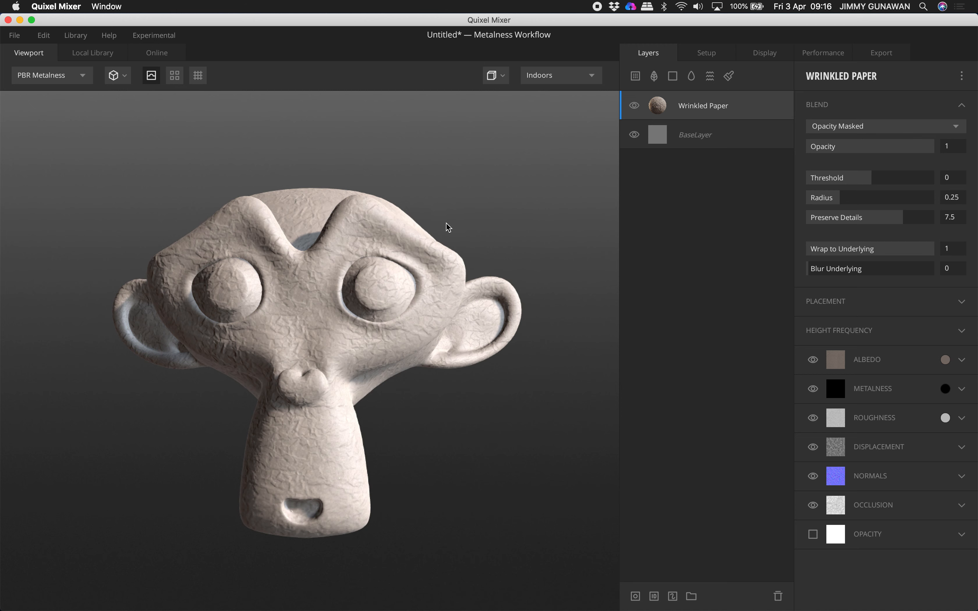
{"action": "mouse_move", "coordinate": [435, 224]}
{"action": "left_mouse_down"}
{"action": "mouse_move", "coordinate": [342, 233]}
{"action": "mouse_move", "coordinate": [408, 212]}
{"action": "left_mouse_up"}
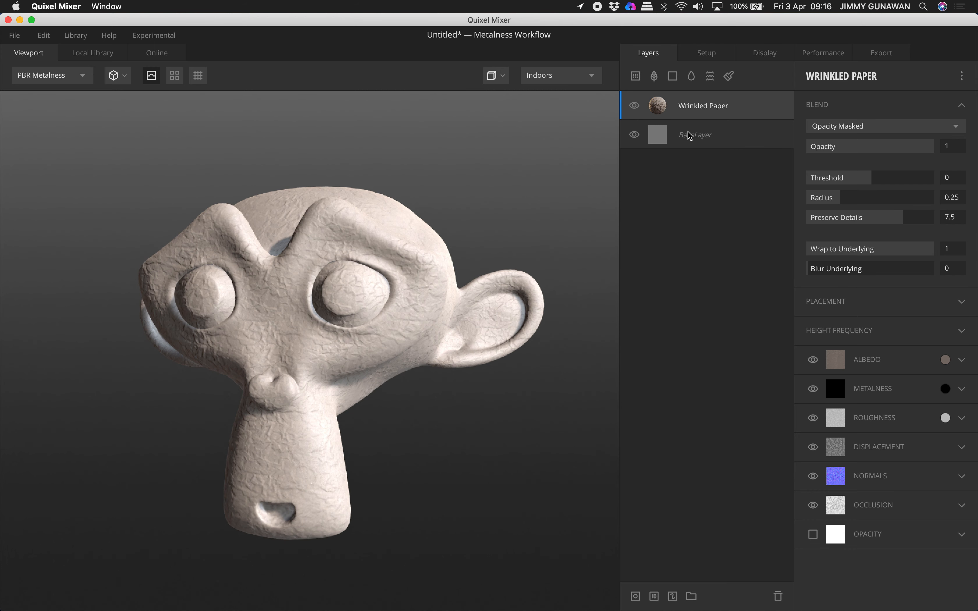
Add a material ID mask to the Wrinkled Paper layer and assign it to the Bright Green ID.
{"action": "right_click", "coordinate": [701, 115]}
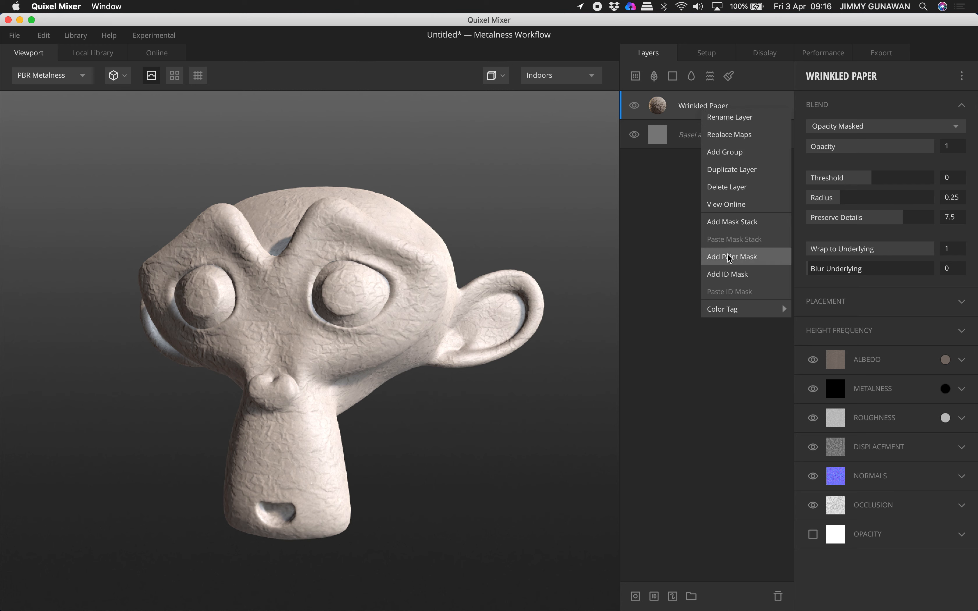
{"action": "mouse_move", "coordinate": [718, 311]}
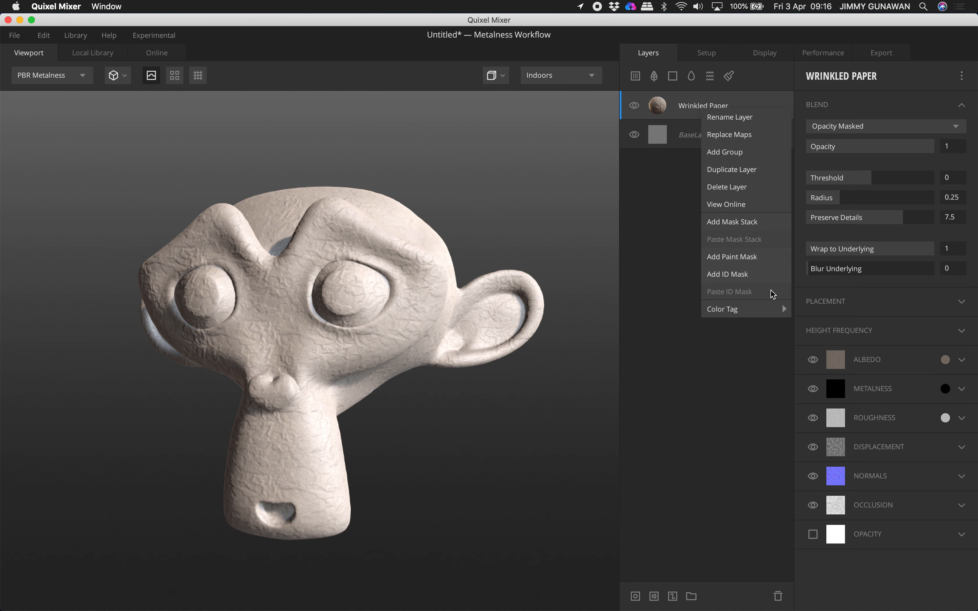
{"action": "left_click", "coordinate": [692, 202]}
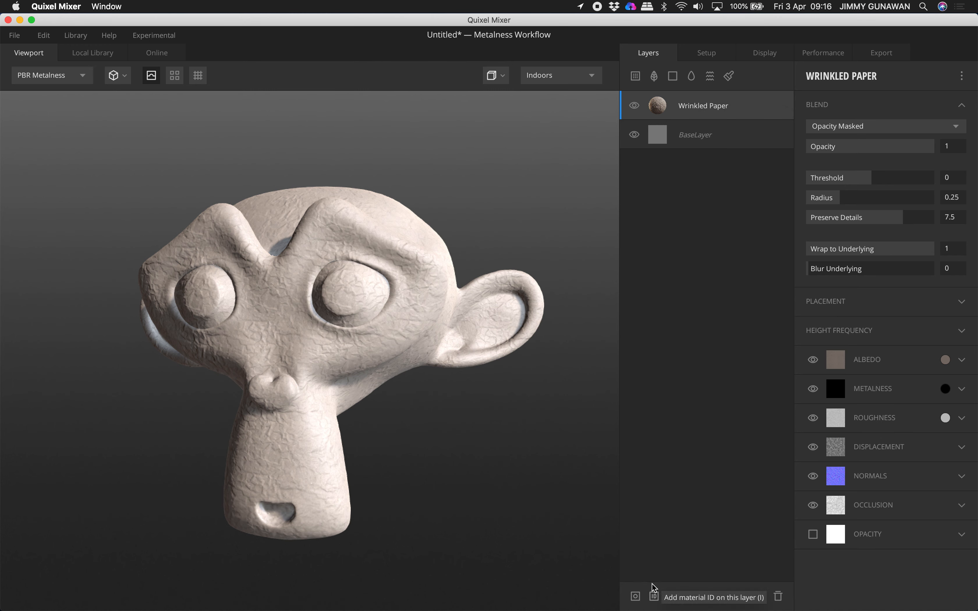
{"action": "left_click", "coordinate": [654, 595]}
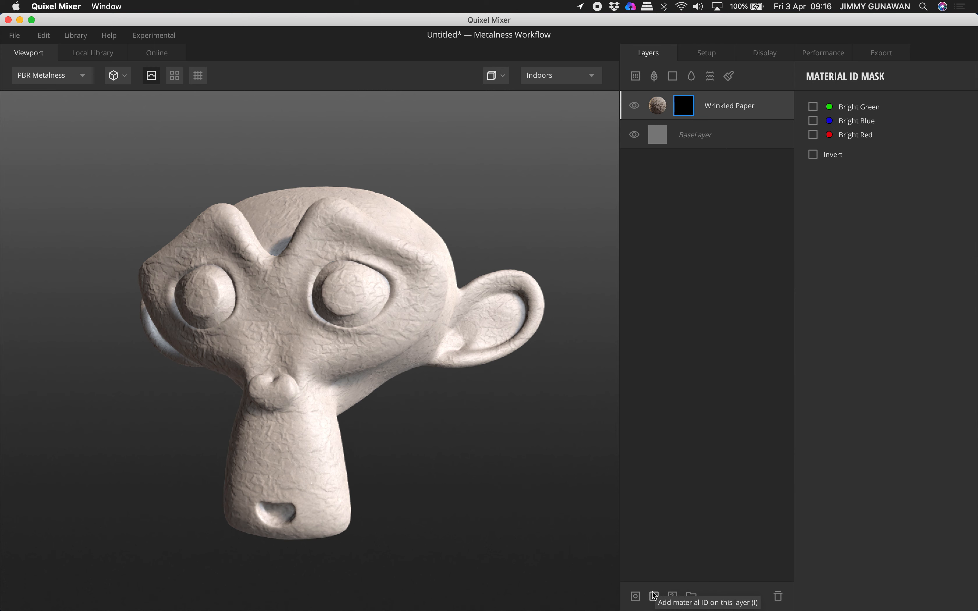
{"action": "left_click", "coordinate": [813, 107]}
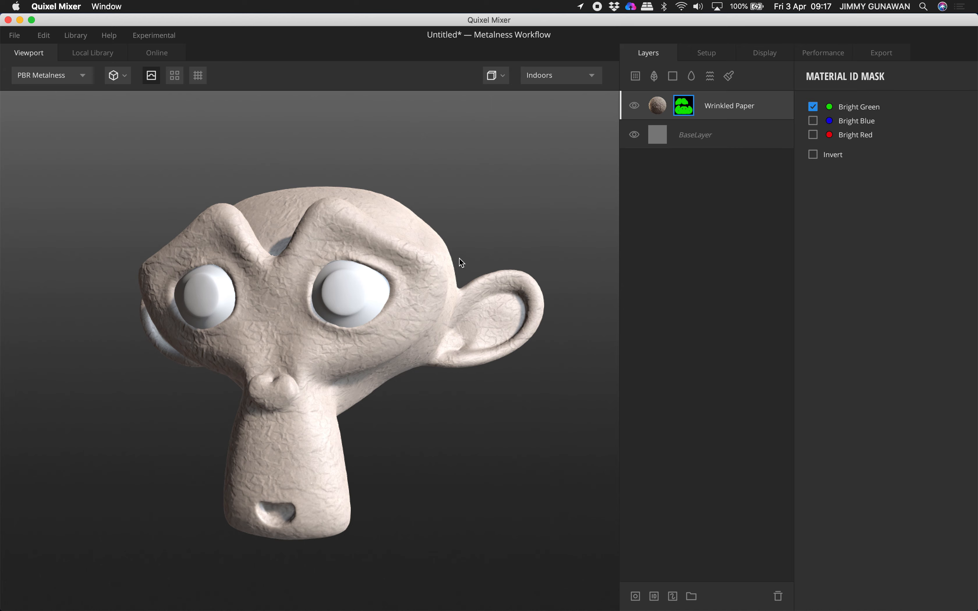
{"action": "mouse_move", "coordinate": [448, 245]}
{"action": "left_mouse_down"}
{"action": "mouse_move", "coordinate": [509, 243]}
{"action": "mouse_move", "coordinate": [334, 229]}
{"action": "mouse_move", "coordinate": [449, 248]}
{"action": "left_mouse_up"}
{"action": "left_click_drag", "start_coordinate": [388, 276], "coordinate": [406, 232]}
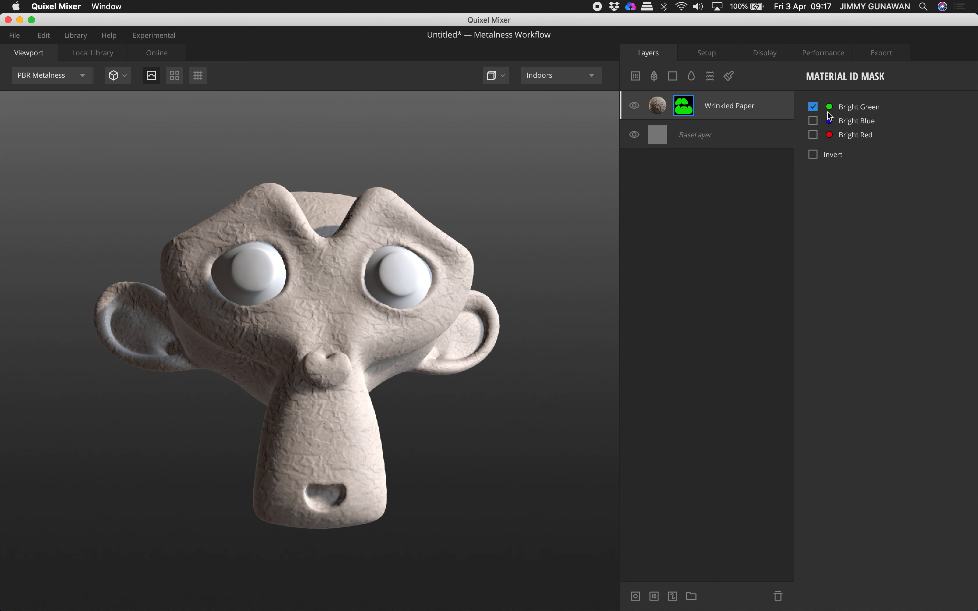
Try the Bright Blue and Bright Red IDs on the Wrinkled Paper mask, then restore Bright Green.
{"action": "left_click", "coordinate": [813, 121]}
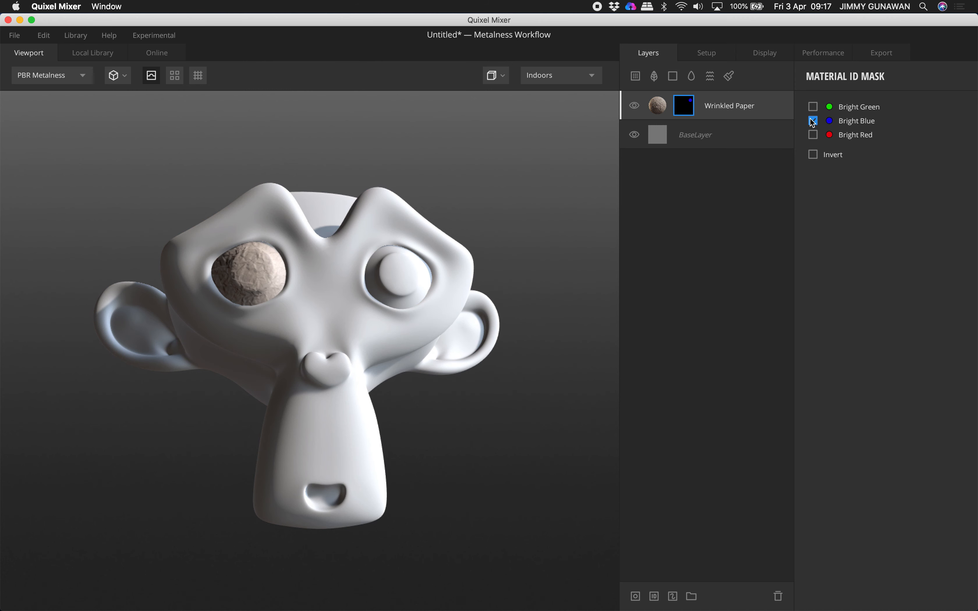
{"action": "left_click", "coordinate": [813, 134]}
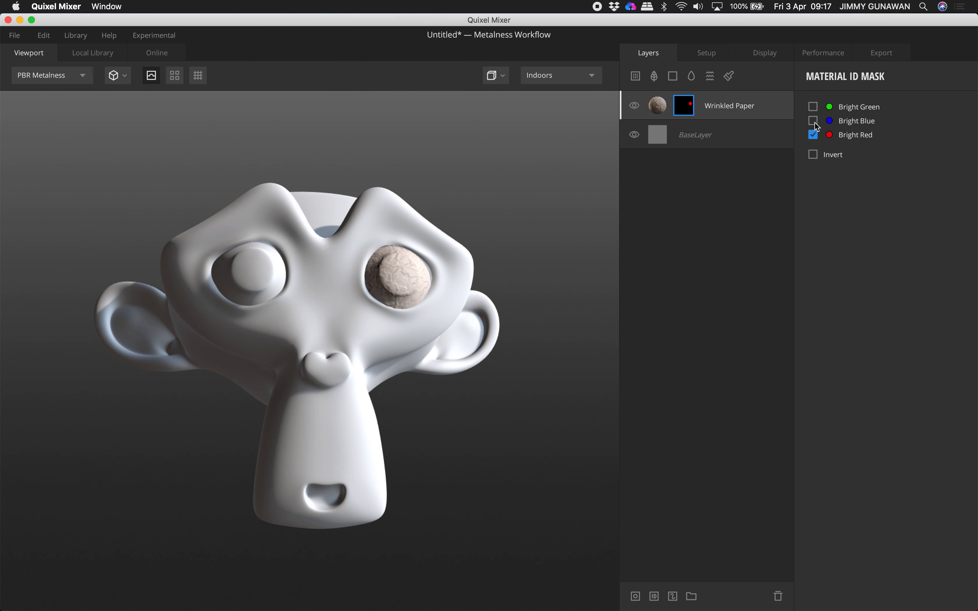
{"action": "left_click", "coordinate": [813, 121]}
{"action": "left_click", "coordinate": [813, 134]}
{"action": "left_click", "coordinate": [813, 107]}
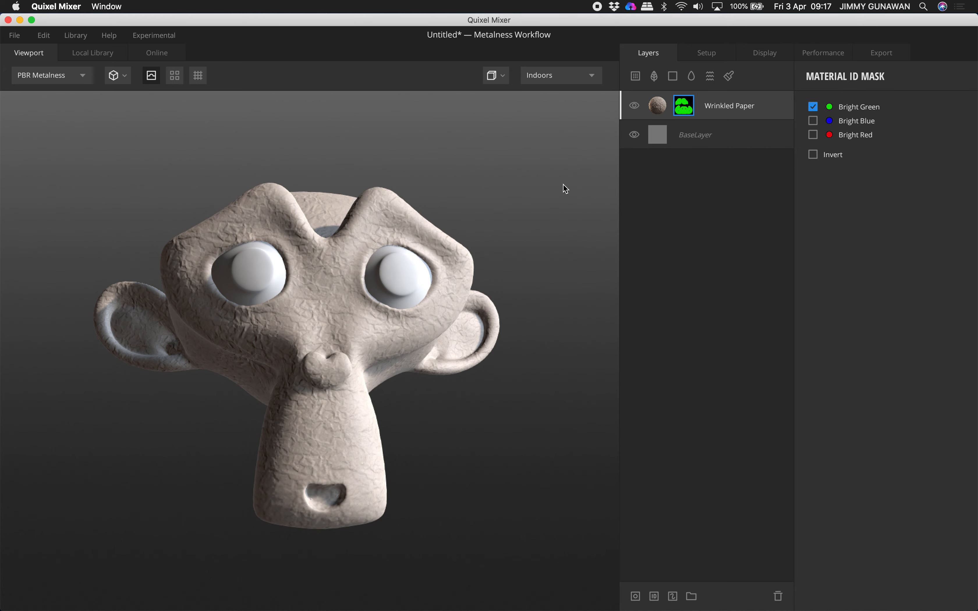
{"action": "mouse_move", "coordinate": [494, 205]}
{"action": "left_mouse_down"}
{"action": "mouse_move", "coordinate": [432, 219]}
{"action": "mouse_move", "coordinate": [480, 218]}
{"action": "left_mouse_up"}
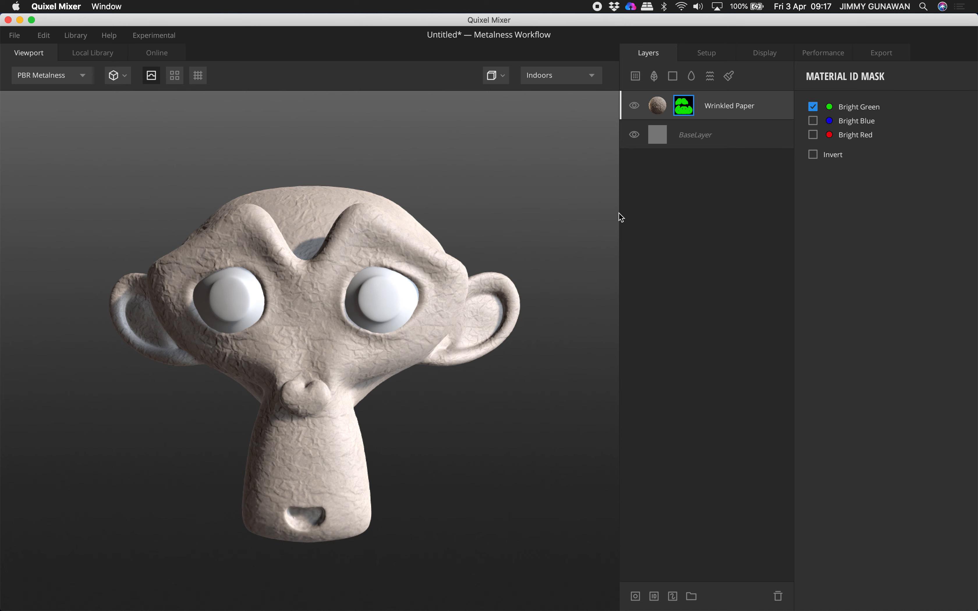
Add the Soil Mud surface from the local library as a layer above Wrinkled Paper.
{"action": "left_click", "coordinate": [633, 79]}
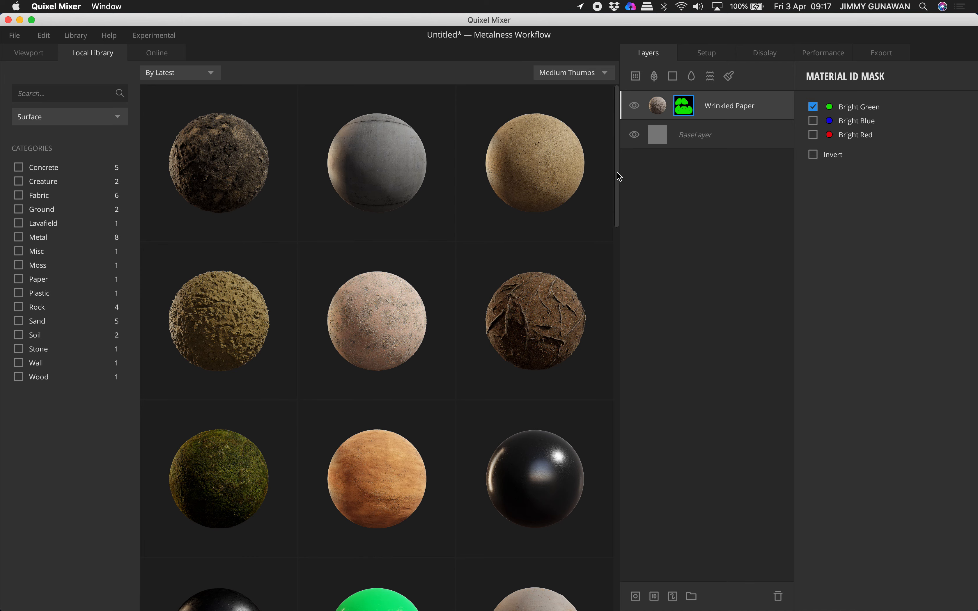
{"action": "scroll", "coordinate": [618, 186], "scroll_direction": "down", "scroll_amount": 1}
{"action": "scroll", "coordinate": [284, 430], "scroll_direction": "down", "scroll_amount": 5}
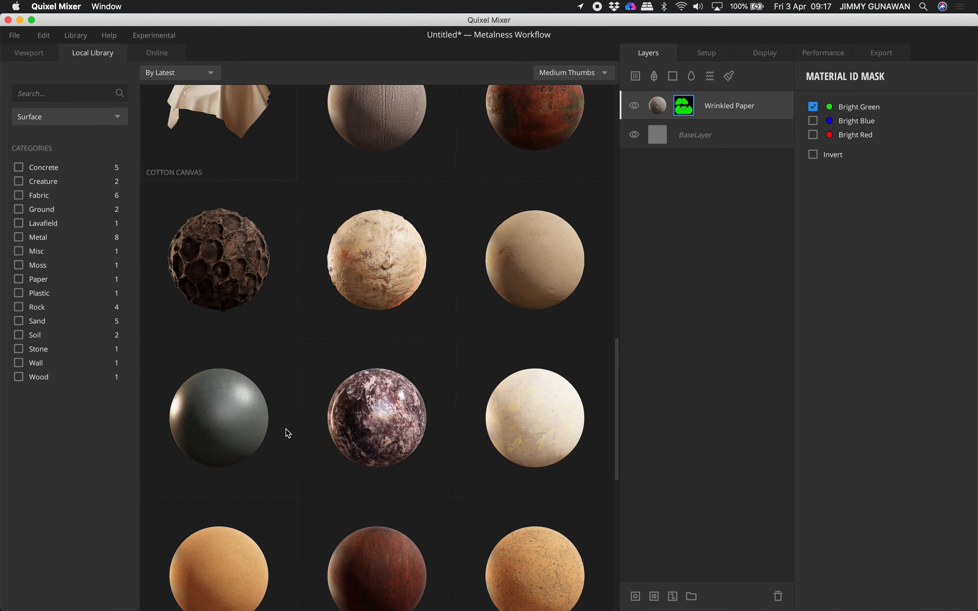
{"action": "scroll", "coordinate": [479, 444], "scroll_direction": "down", "scroll_amount": 5}
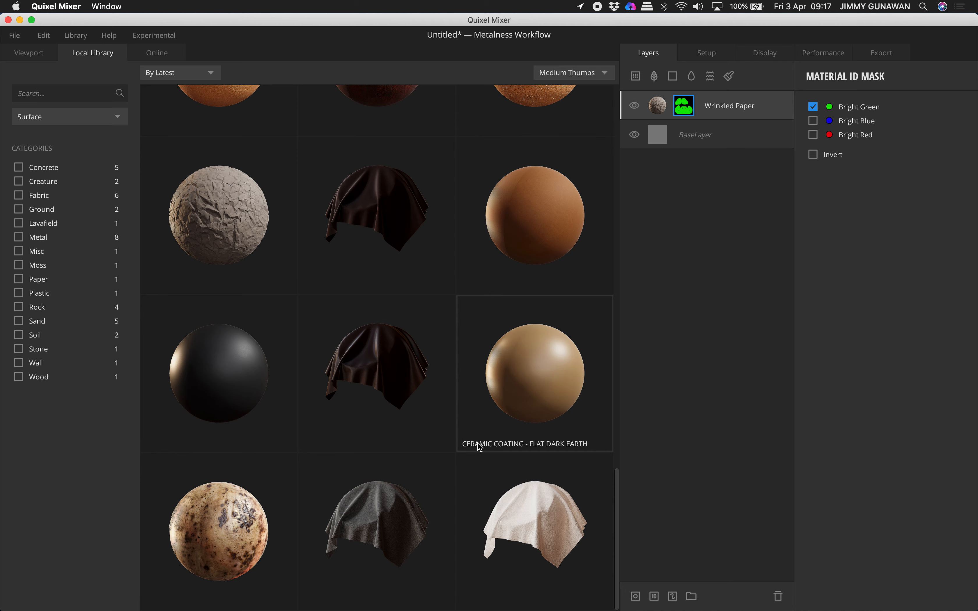
{"action": "scroll", "coordinate": [481, 436], "scroll_direction": "up", "scroll_amount": 10}
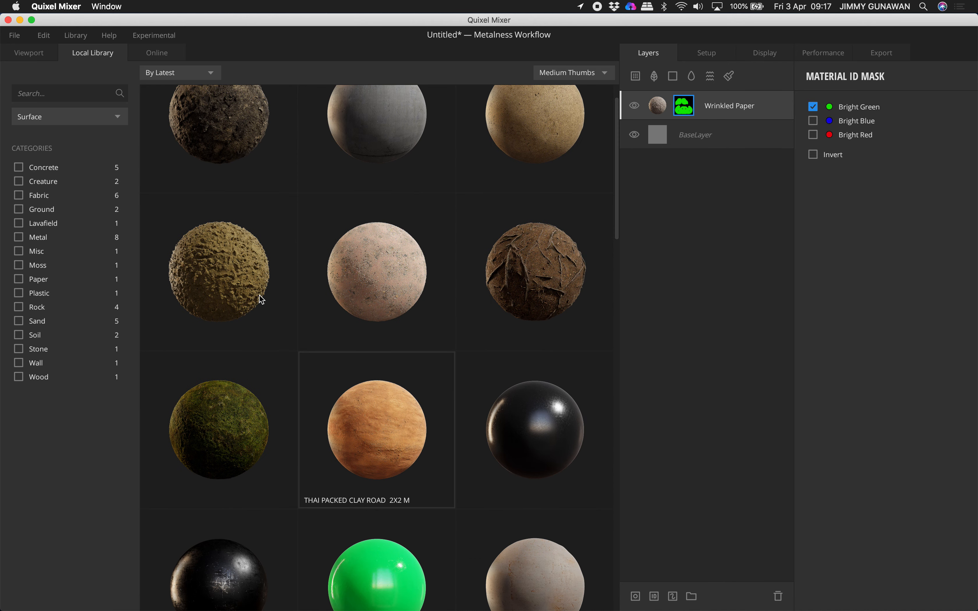
{"action": "left_click", "coordinate": [249, 285]}
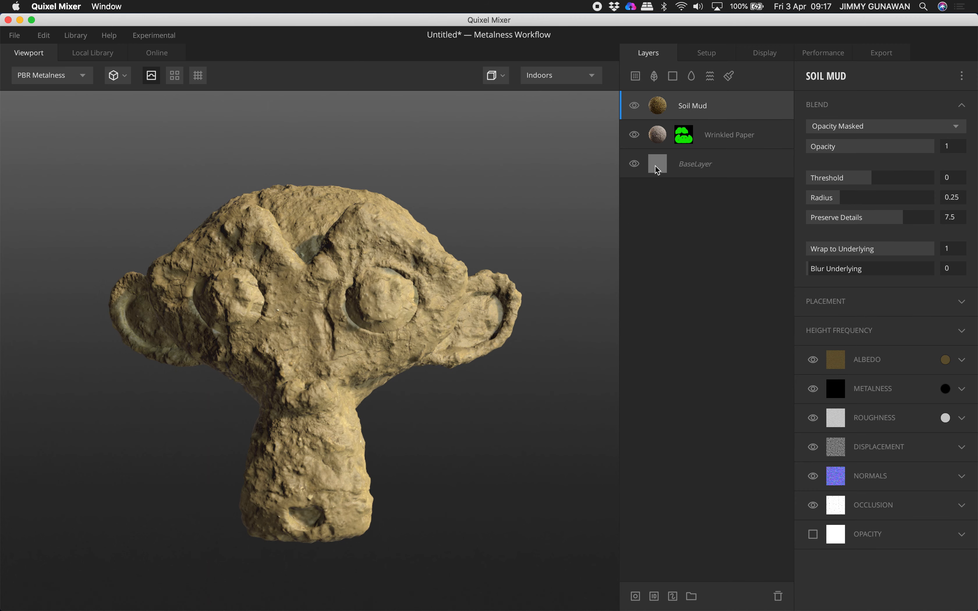
{"action": "mouse_move", "coordinate": [502, 246]}
{"action": "left_mouse_down"}
{"action": "mouse_move", "coordinate": [453, 233]}
{"action": "mouse_move", "coordinate": [499, 239]}
{"action": "left_mouse_up"}
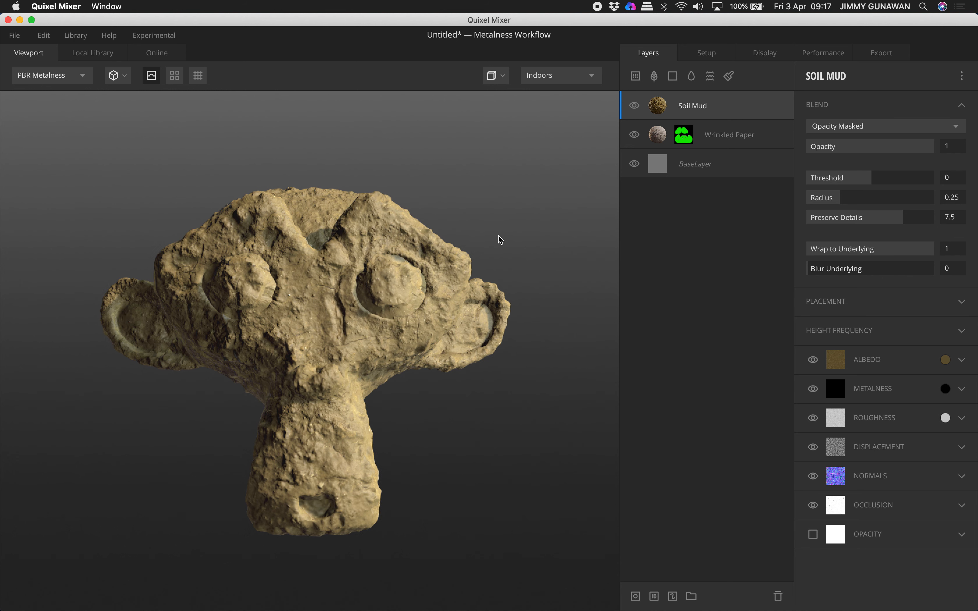
Set the Soil Mud layer's blend mode to From Below and its threshold to -0.09.
{"action": "left_click", "coordinate": [733, 137]}
{"action": "left_click", "coordinate": [740, 111]}
{"action": "left_click", "coordinate": [866, 127]}
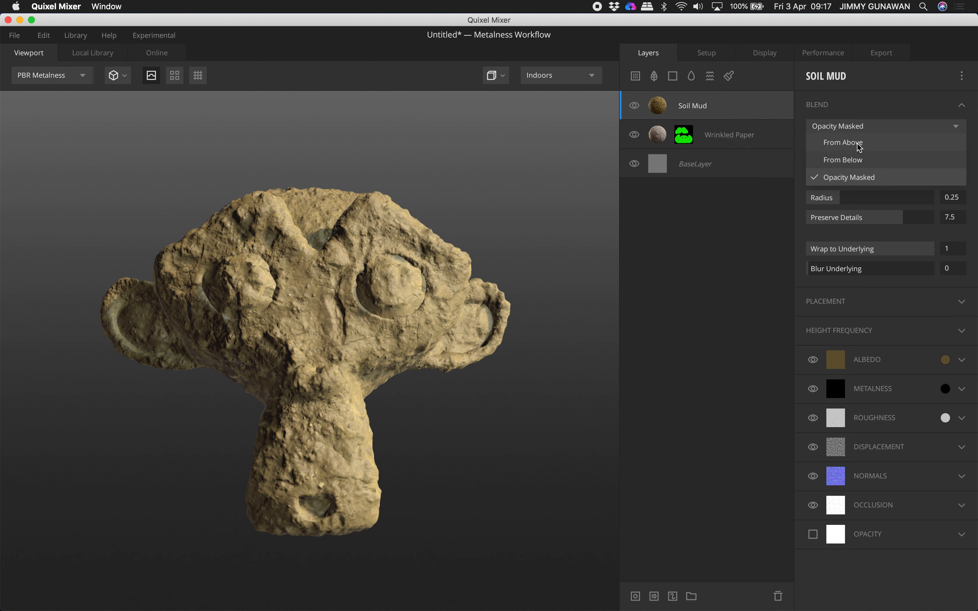
{"action": "left_click", "coordinate": [851, 160]}
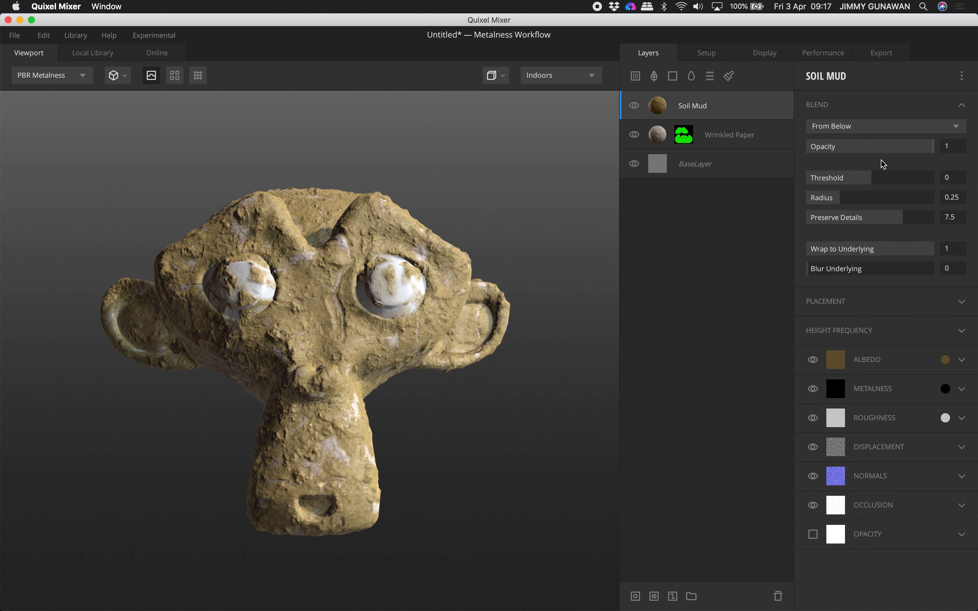
{"action": "left_click", "coordinate": [879, 177]}
{"action": "mouse_move", "coordinate": [878, 177]}
{"action": "left_mouse_down"}
{"action": "mouse_move", "coordinate": [853, 175]}
{"action": "mouse_move", "coordinate": [869, 178]}
{"action": "left_mouse_up"}
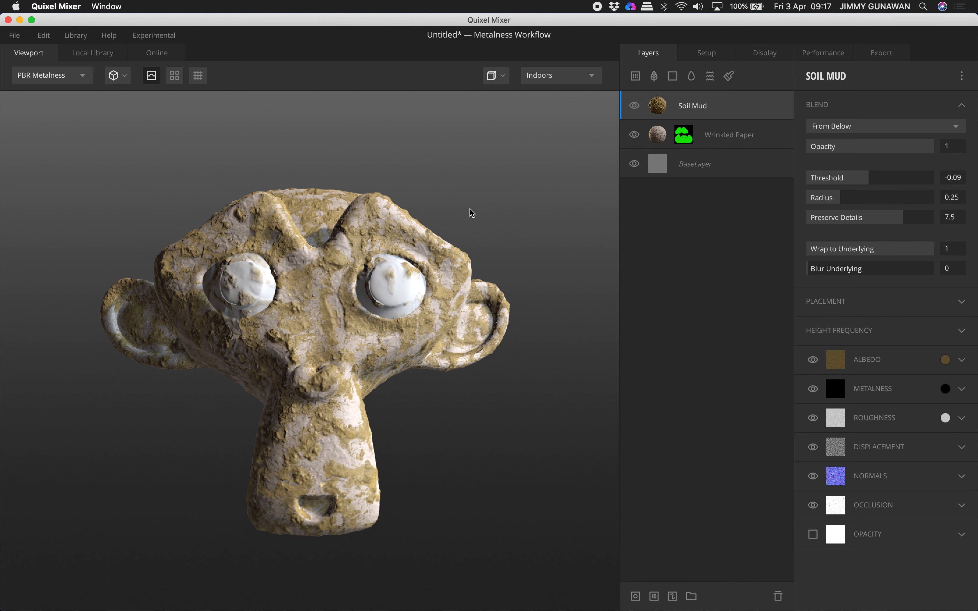
{"action": "left_click_drag", "start_coordinate": [478, 209], "coordinate": [465, 213]}
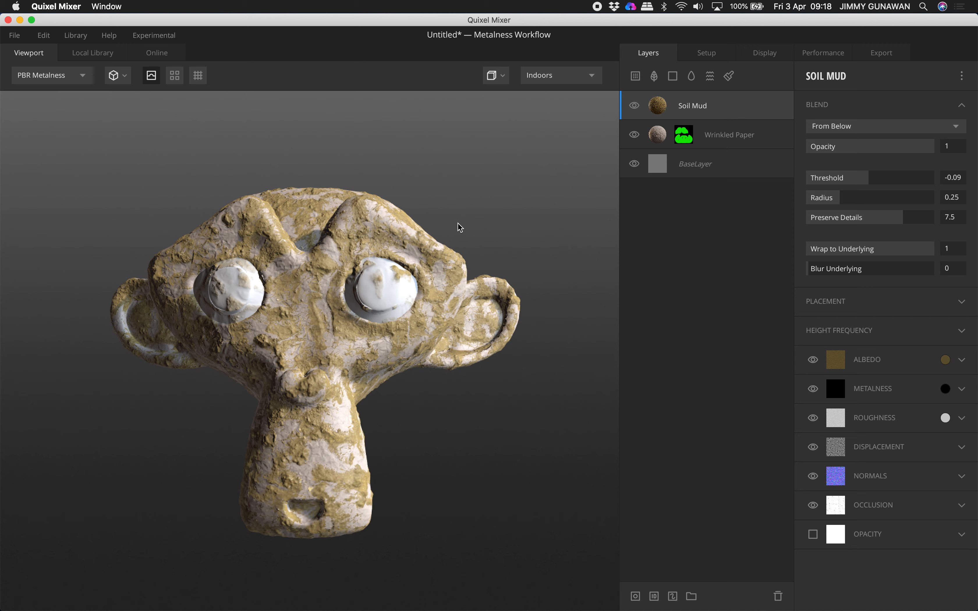
{"action": "left_click_drag", "start_coordinate": [443, 228], "coordinate": [427, 247]}
{"action": "scroll", "coordinate": [387, 251], "scroll_direction": "up", "scroll_amount": 2}
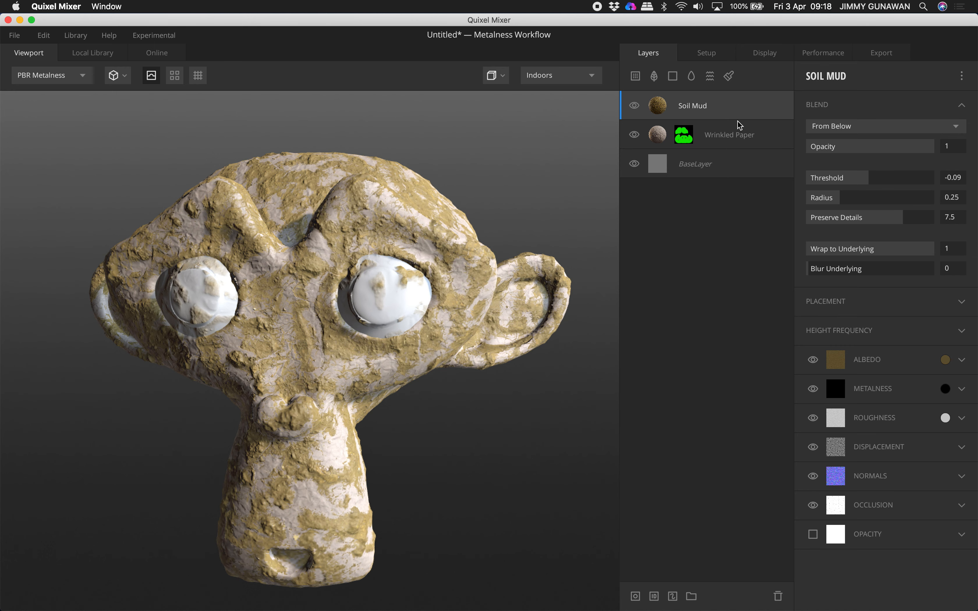
Add a mask stack to the Soil Mud layer with a Worley 1 noise component.
{"action": "right_click", "coordinate": [715, 111]}
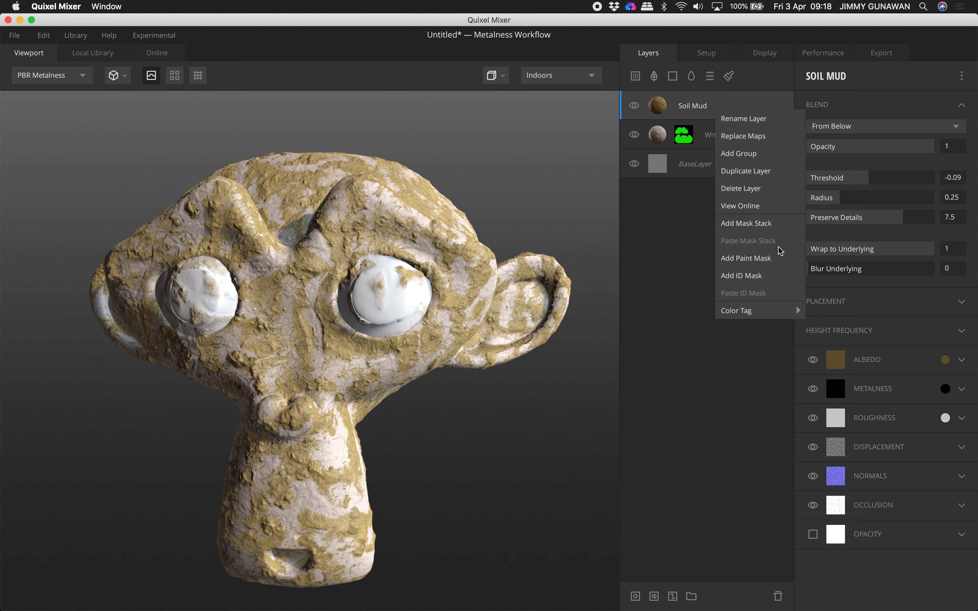
{"action": "left_click", "coordinate": [769, 224]}
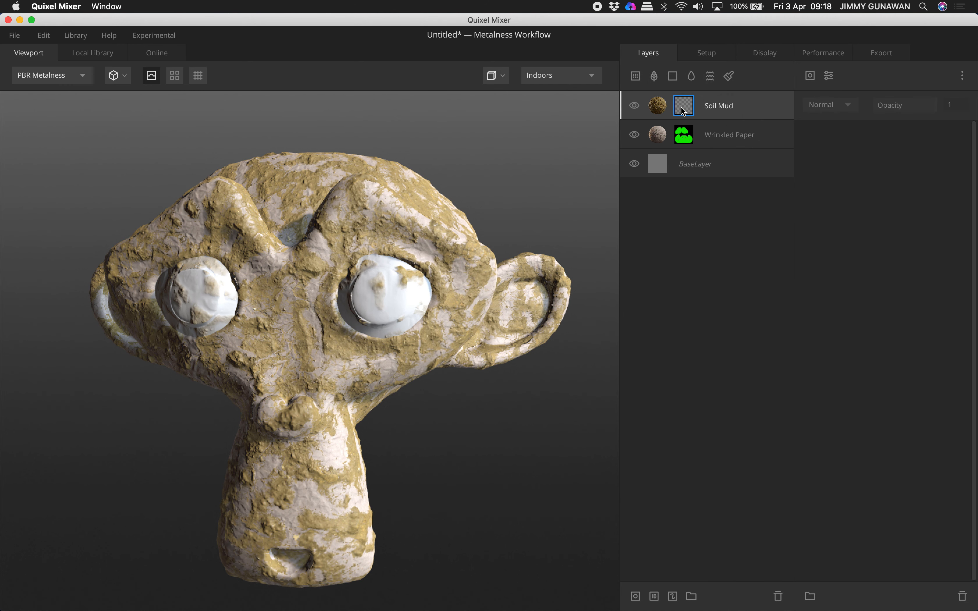
{"action": "left_click", "coordinate": [813, 79]}
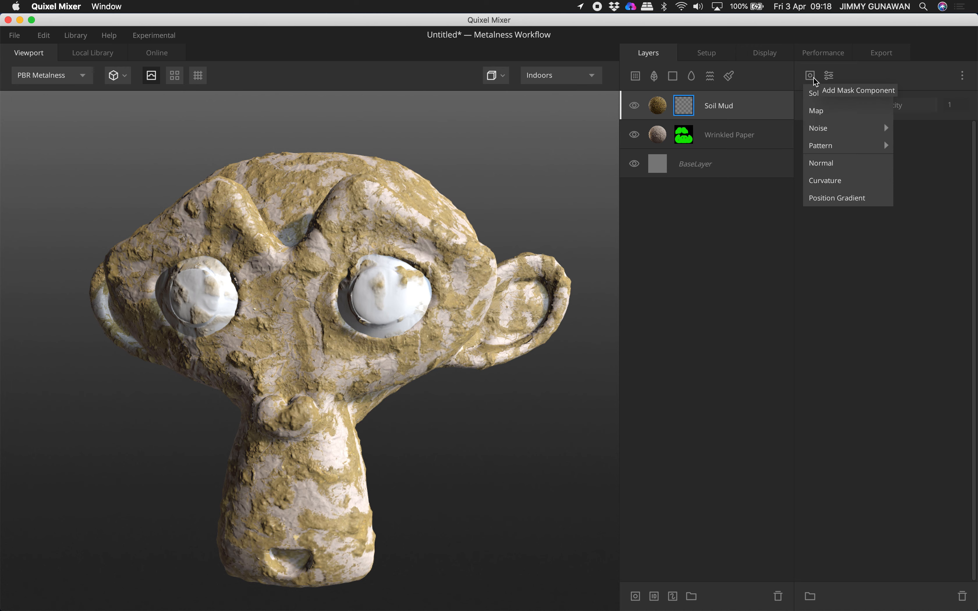
{"action": "mouse_move", "coordinate": [884, 129]}
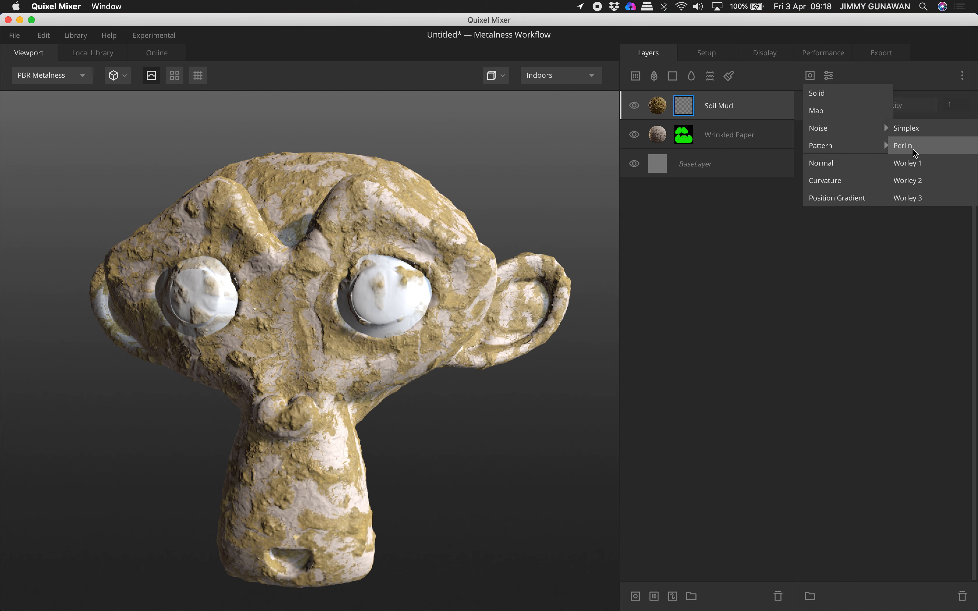
{"action": "left_click", "coordinate": [916, 164]}
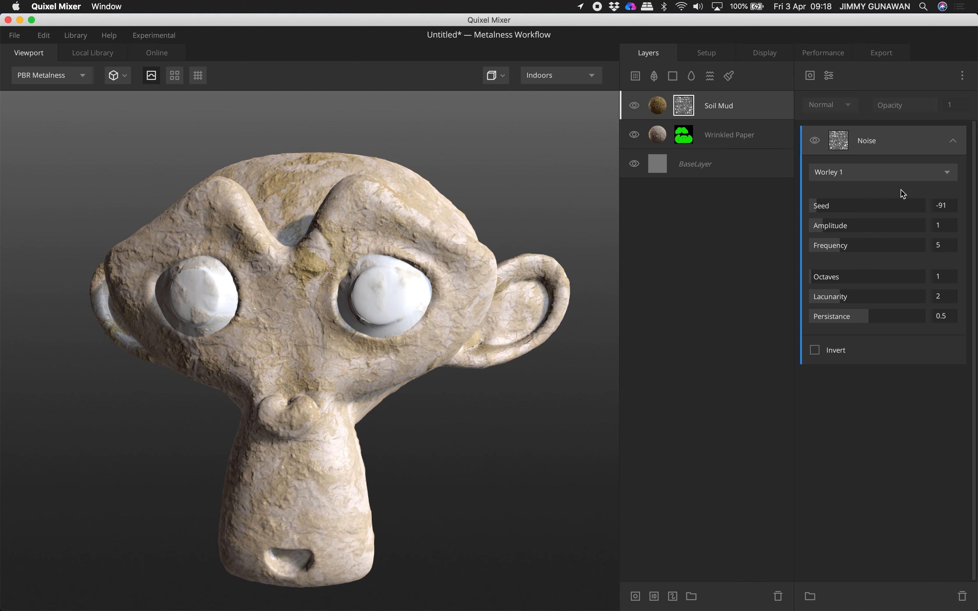
Set the mask noise to seed -3, amplitude 7.42 and frequency 3.114, and return to the Soil Mud layer's settings.
{"action": "left_click", "coordinate": [846, 207]}
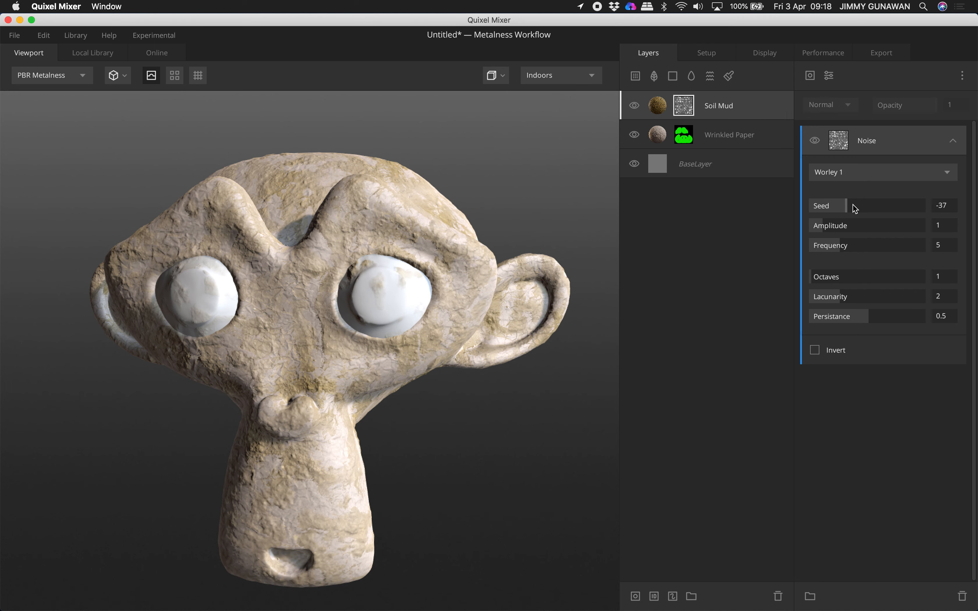
{"action": "left_click_drag", "start_coordinate": [855, 208], "coordinate": [826, 247]}
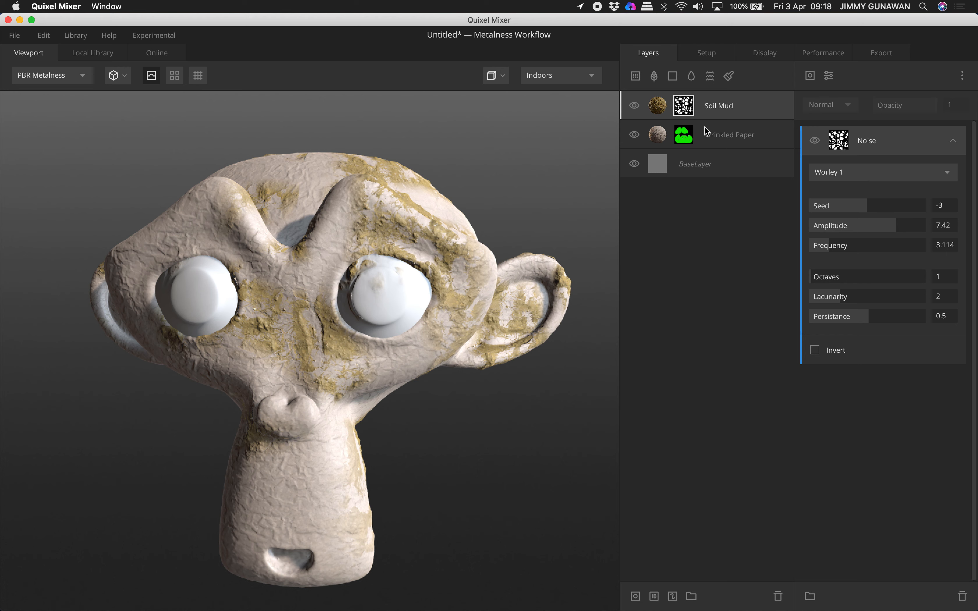
{"action": "left_click", "coordinate": [652, 108]}
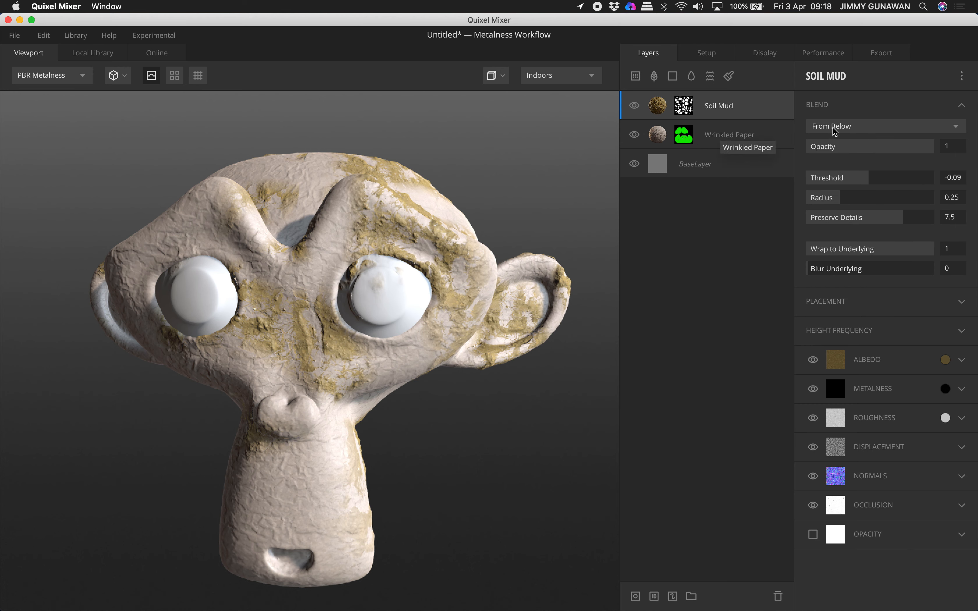
Keep the Soil Mud layer's blend mode at From Below and set its threshold to 0.007.
{"action": "left_click", "coordinate": [866, 127]}
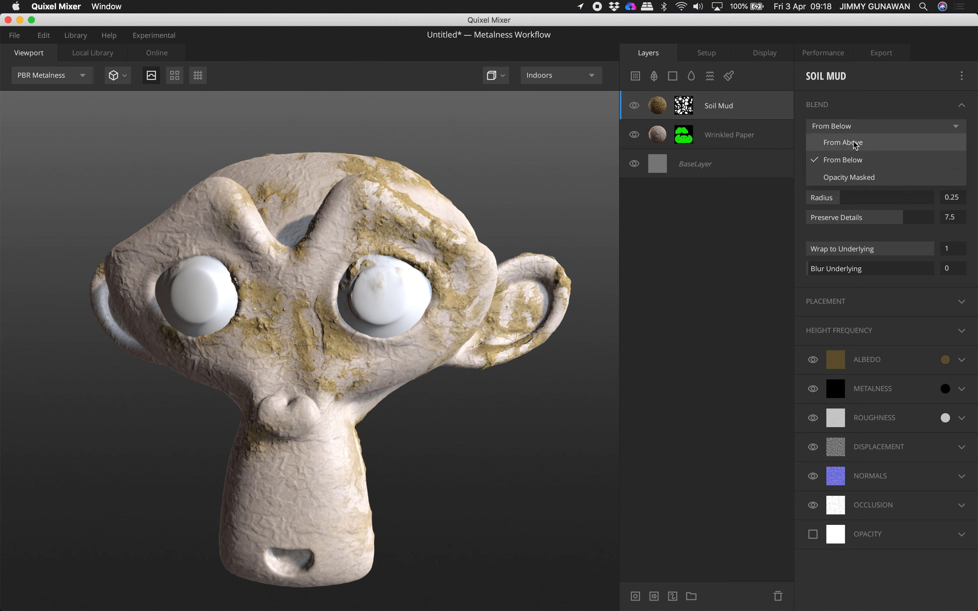
{"action": "left_click", "coordinate": [749, 188]}
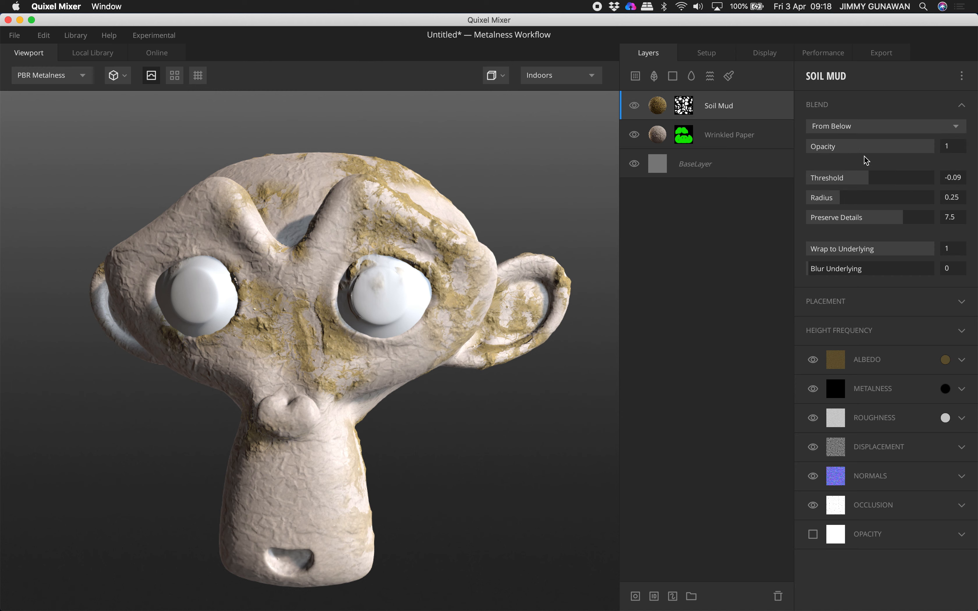
{"action": "left_click", "coordinate": [867, 179]}
{"action": "mouse_move", "coordinate": [875, 182]}
{"action": "left_mouse_down"}
{"action": "mouse_move", "coordinate": [889, 178]}
{"action": "mouse_move", "coordinate": [871, 178]}
{"action": "left_mouse_up"}
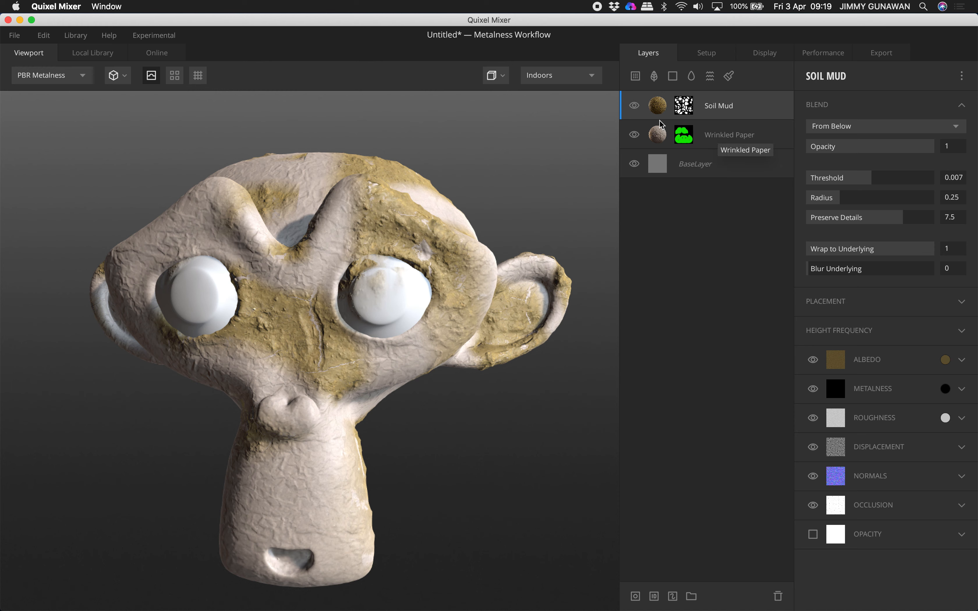
Add the Rusted Metal Sheet surface from the local library as a layer above Soil Mud.
{"action": "left_click", "coordinate": [635, 76]}
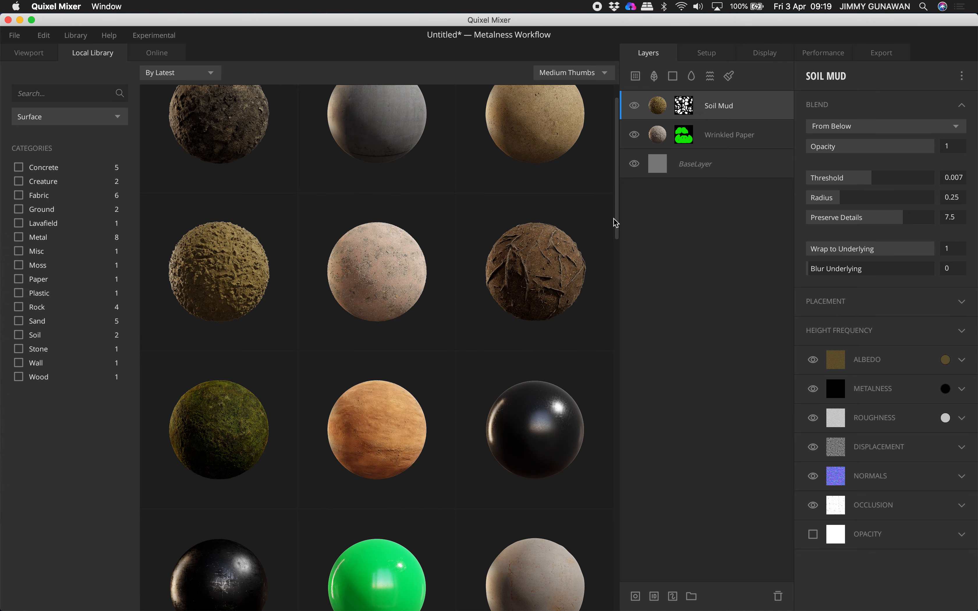
{"action": "scroll", "coordinate": [615, 224], "scroll_direction": "down", "scroll_amount": 10}
{"action": "left_click_drag", "start_coordinate": [618, 286], "coordinate": [618, 365]}
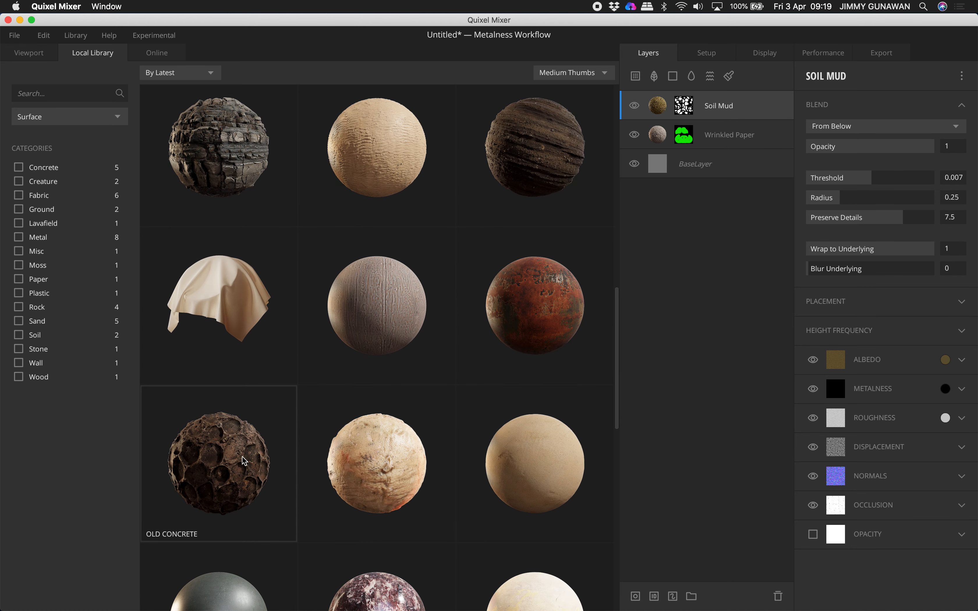
{"action": "double_click", "coordinate": [552, 326]}
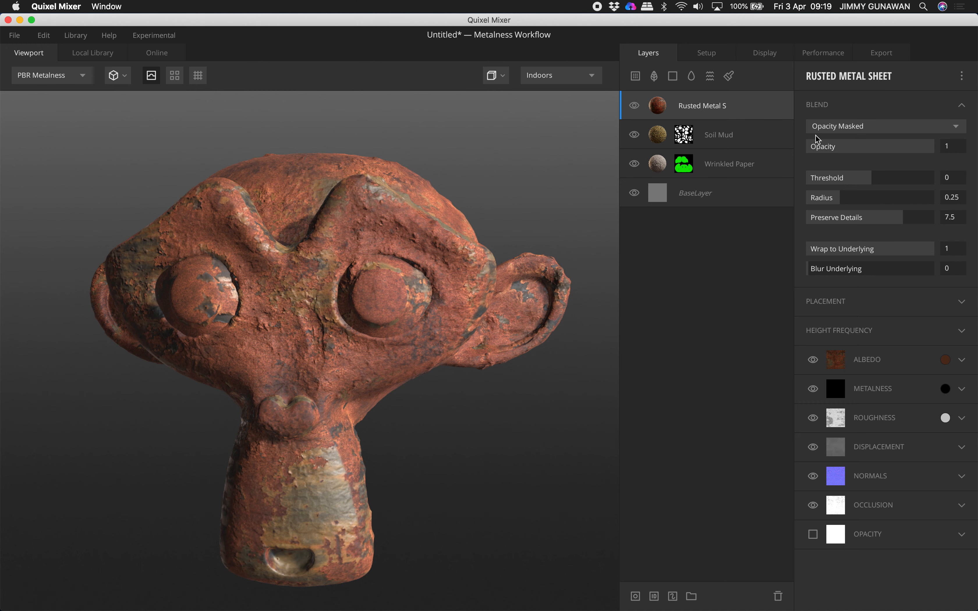
Set the Rusted Metal Sheet layer's blend mode to From Below and its threshold to -0.057, and inspect the model.
{"action": "left_click", "coordinate": [871, 129]}
{"action": "left_click", "coordinate": [871, 129]}
{"action": "left_click", "coordinate": [872, 130]}
{"action": "left_click", "coordinate": [852, 159]}
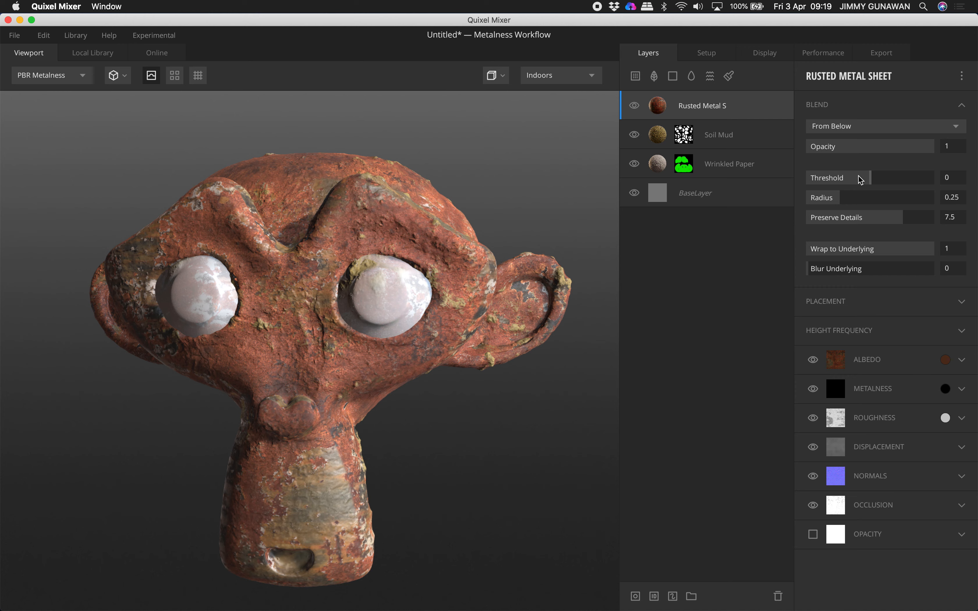
{"action": "left_click_drag", "start_coordinate": [868, 183], "coordinate": [869, 178]}
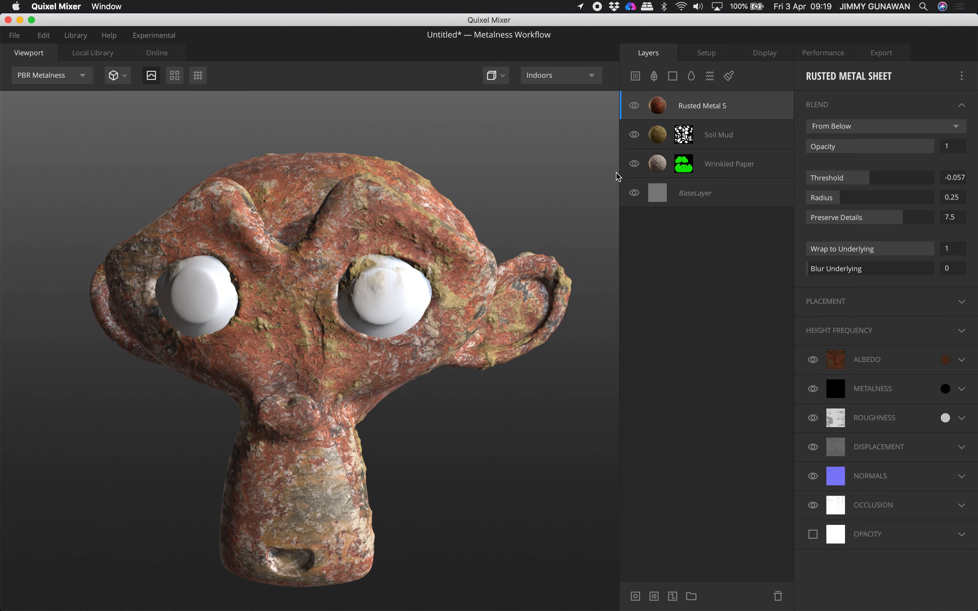
{"action": "left_click_drag", "start_coordinate": [467, 300], "coordinate": [451, 280]}
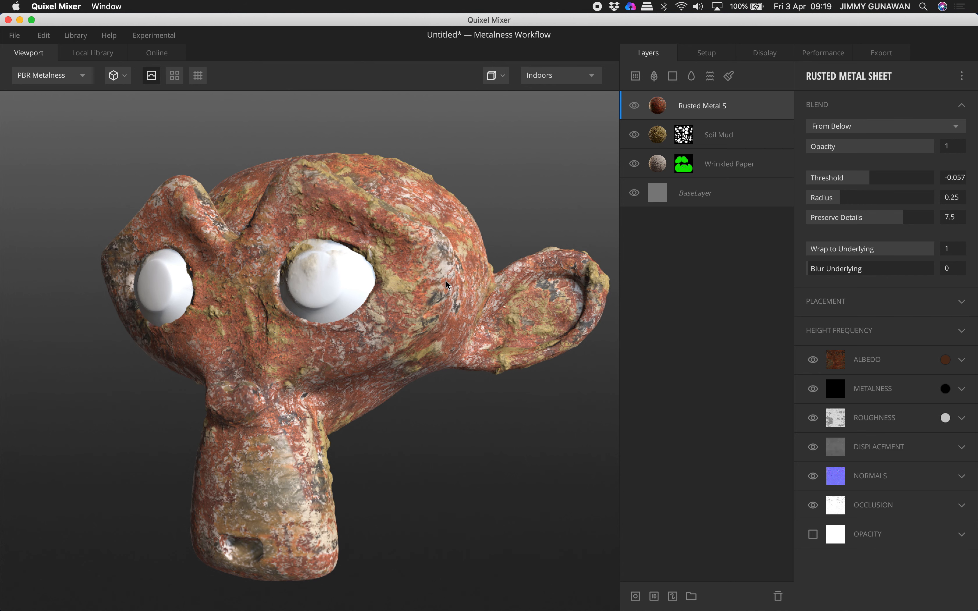
{"action": "left_click_drag", "start_coordinate": [445, 280], "coordinate": [460, 281]}
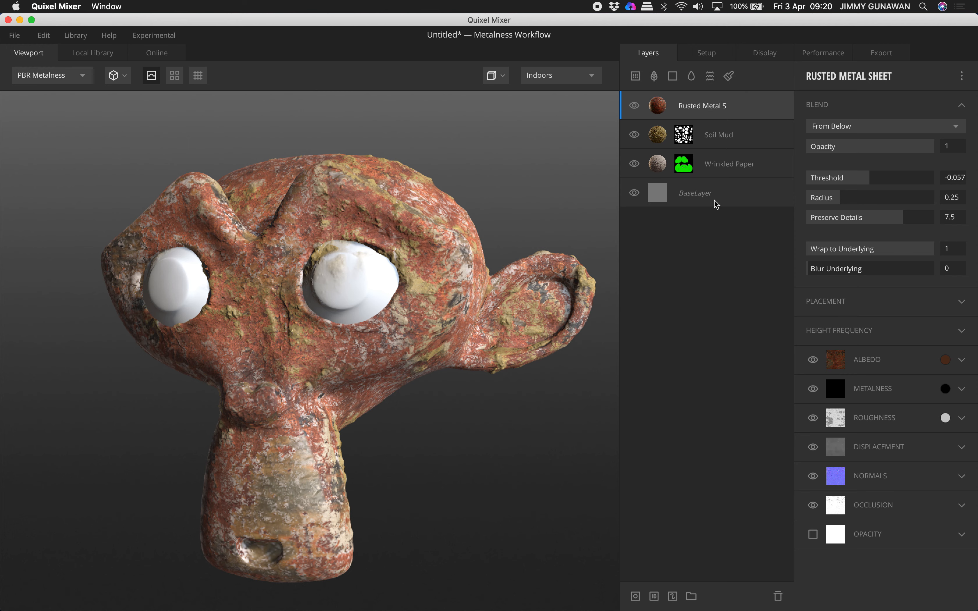
Add the Rock Cliff Layered 2x2 surface from the local library as a layer above Rusted Metal Sheet.
{"action": "left_click", "coordinate": [636, 77]}
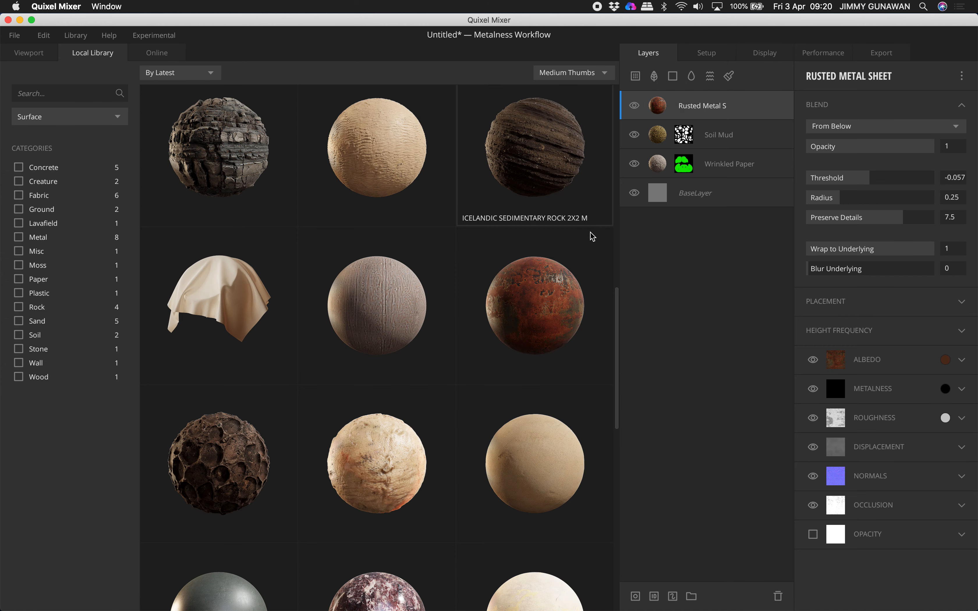
{"action": "scroll", "coordinate": [582, 336], "scroll_direction": "down", "scroll_amount": 5}
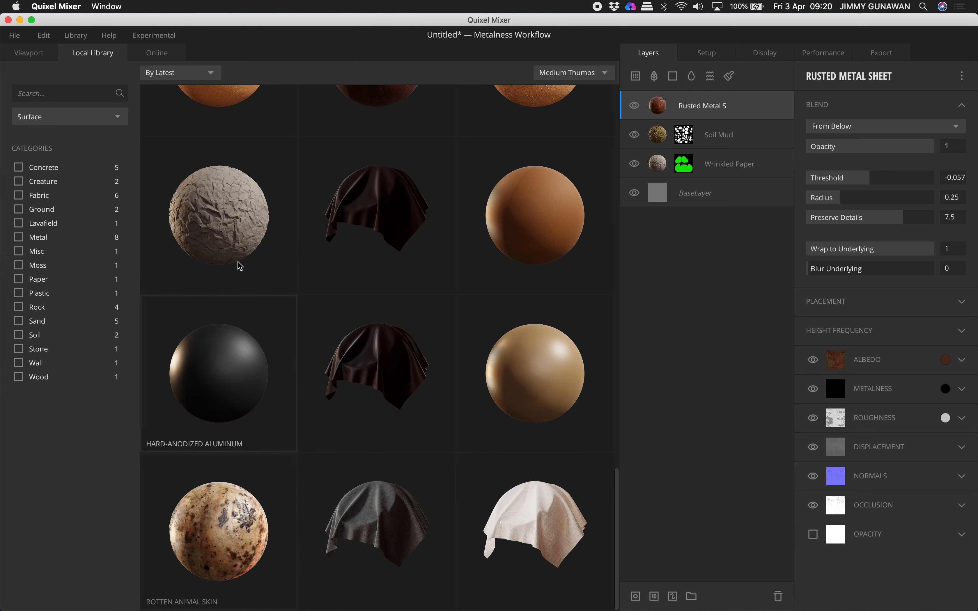
{"action": "scroll", "coordinate": [232, 265], "scroll_direction": "up", "scroll_amount": 5}
{"action": "left_click", "coordinate": [227, 334]}
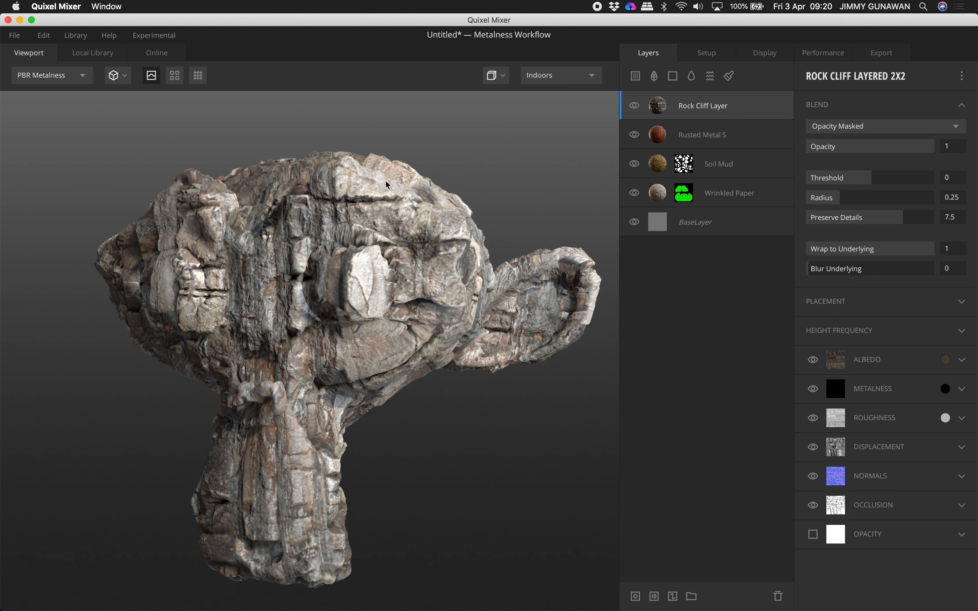
Add a material ID mask to the Rock Cliff layer and limit it to Bright Blue.
{"action": "right_click", "coordinate": [723, 110]}
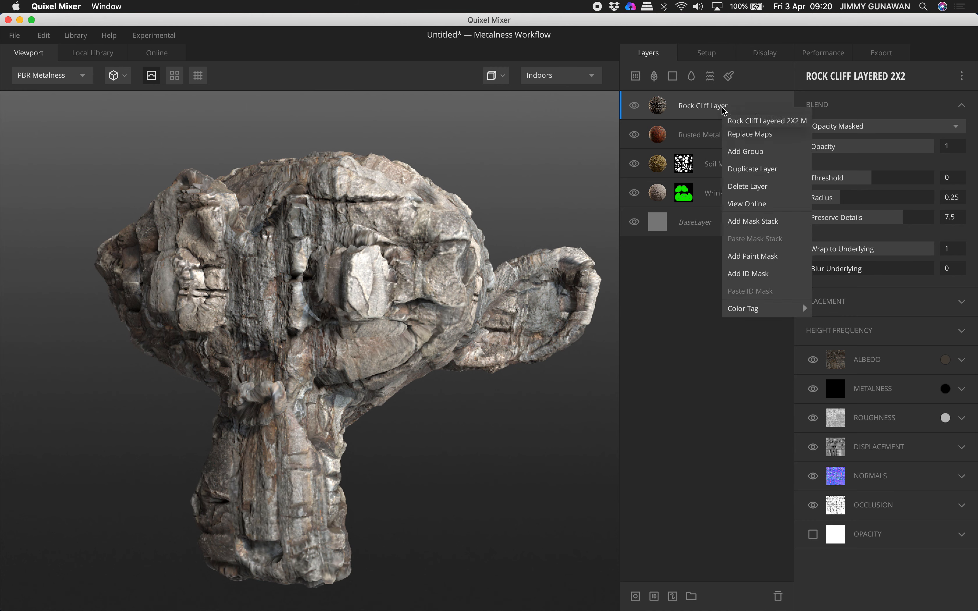
{"action": "left_click", "coordinate": [758, 278]}
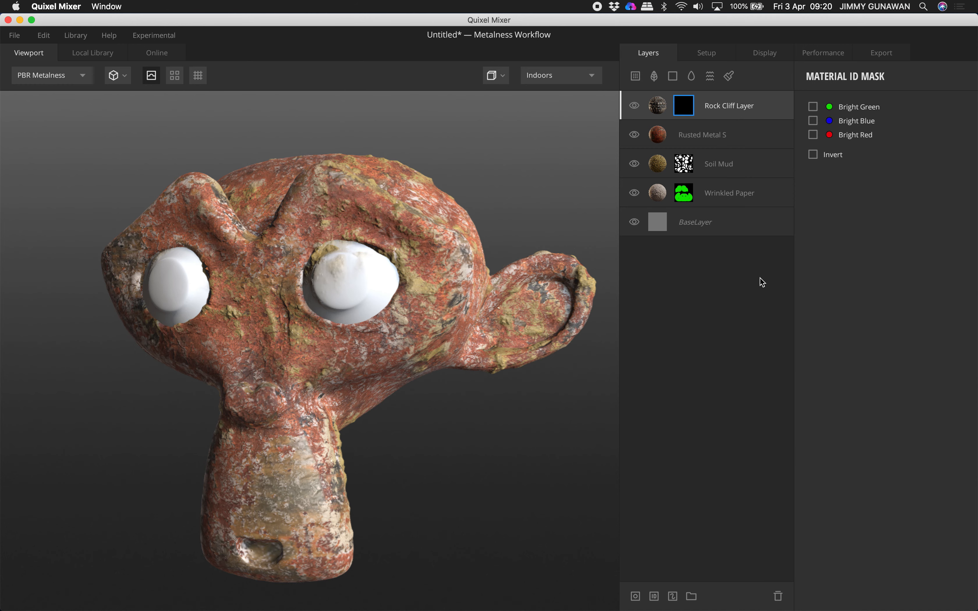
{"action": "left_click", "coordinate": [814, 107]}
{"action": "left_click", "coordinate": [813, 107]}
{"action": "left_click", "coordinate": [814, 121]}
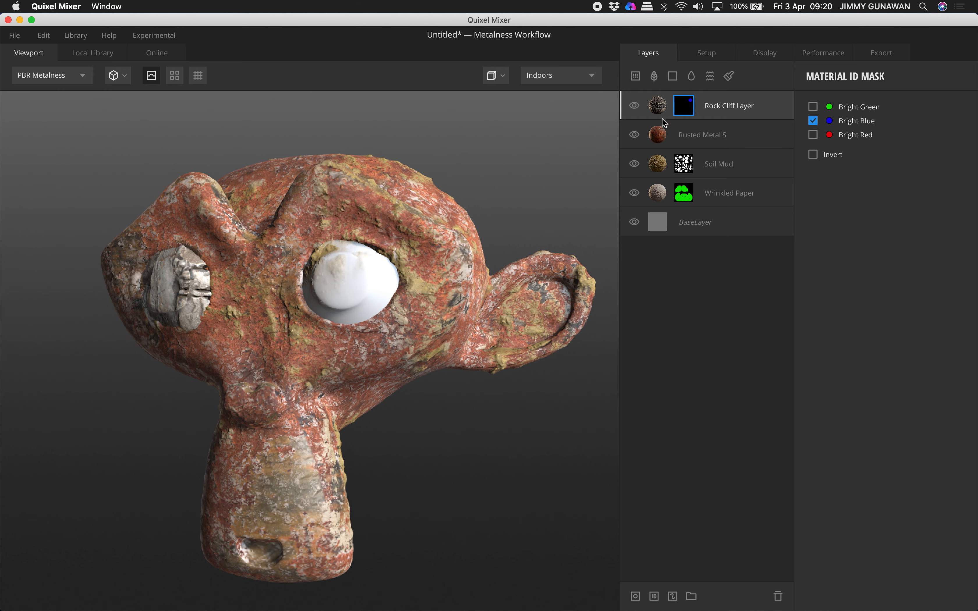
Add the Rosso Levanto Marble surface from the local library as a layer above the Rock Cliff layer.
{"action": "left_click", "coordinate": [636, 77]}
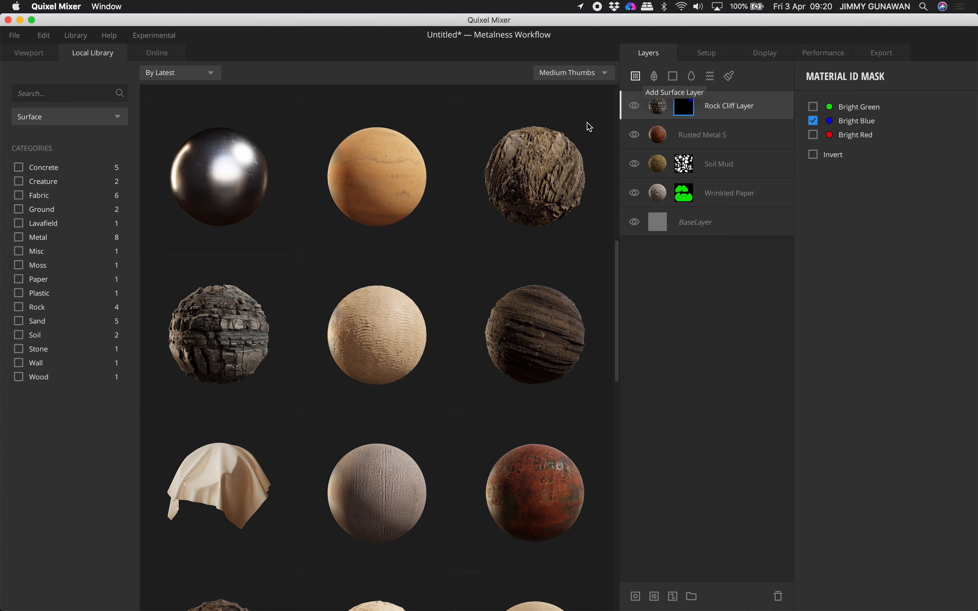
{"action": "left_click_drag", "start_coordinate": [616, 274], "coordinate": [620, 428]}
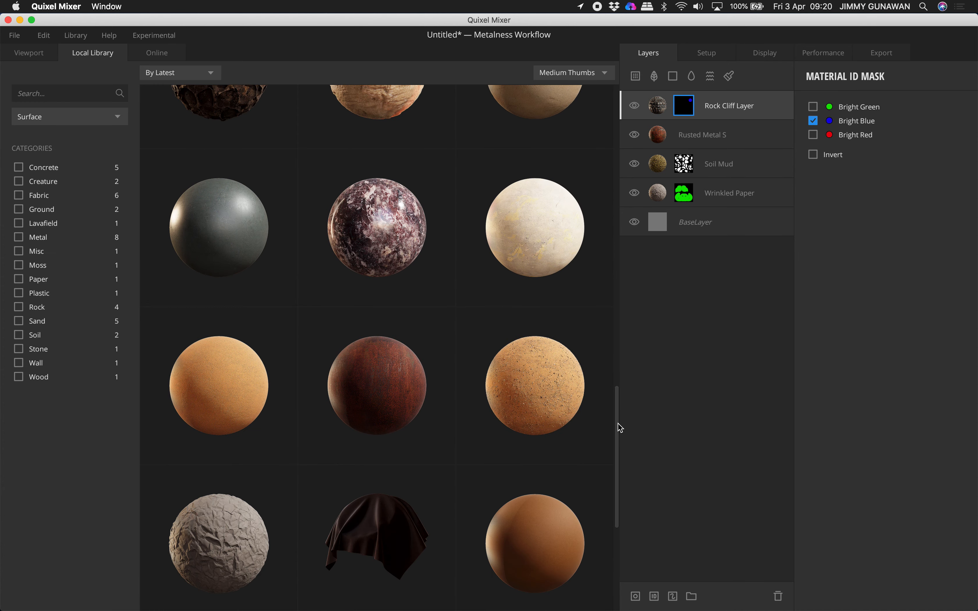
{"action": "left_click", "coordinate": [401, 244]}
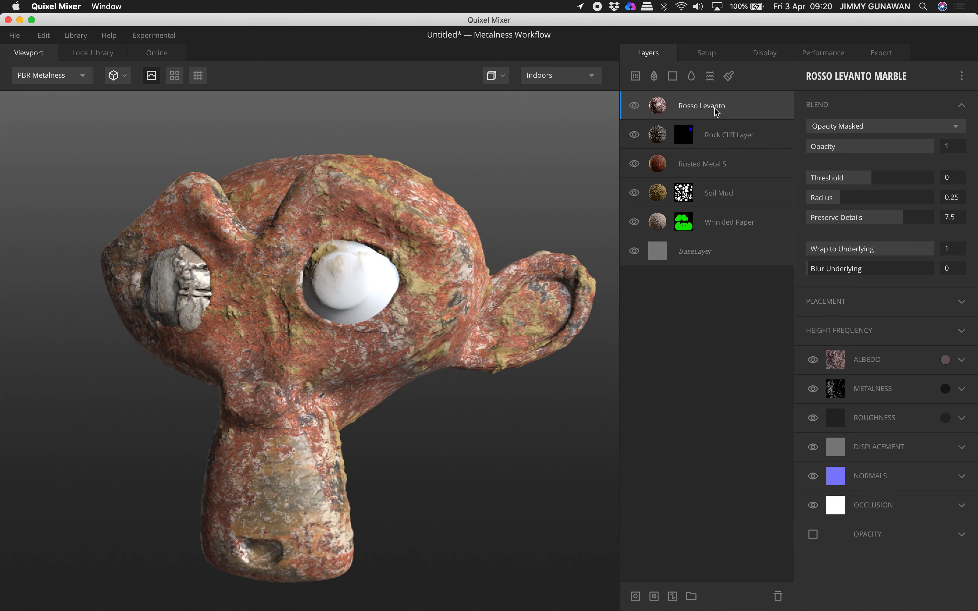
Add a material ID mask to the Rosso Levanto layer and limit it to Bright Red.
{"action": "right_click", "coordinate": [714, 108]}
{"action": "mouse_move", "coordinate": [746, 318]}
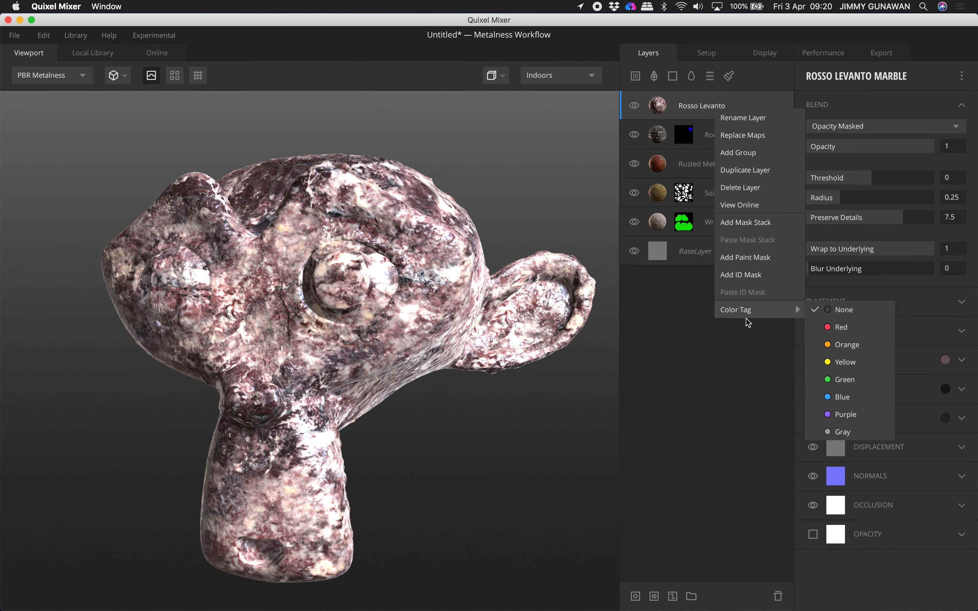
{"action": "left_click", "coordinate": [744, 274]}
{"action": "left_click", "coordinate": [813, 135]}
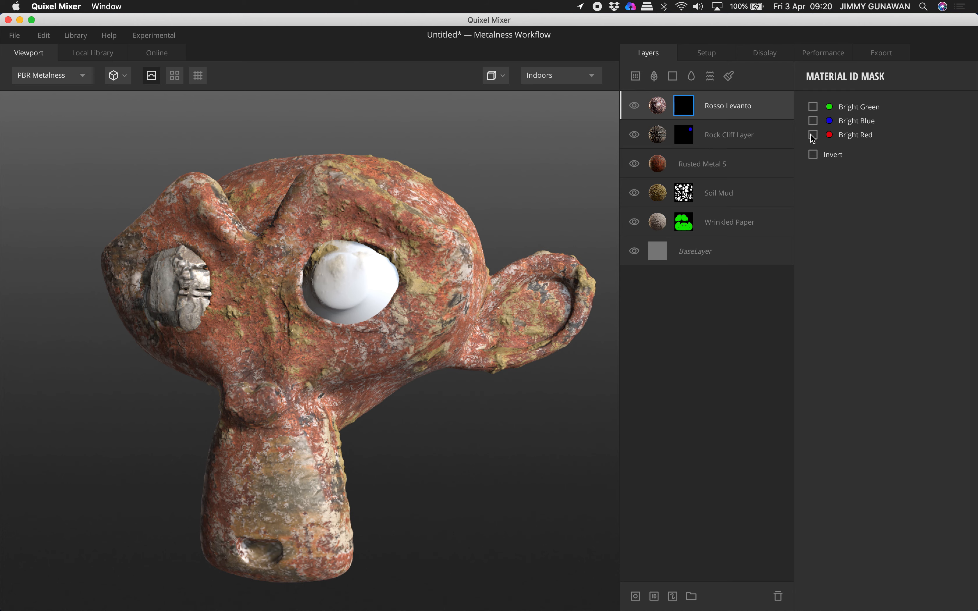
Save the mix as test005 in the ANOTHERTEST project.
{"action": "left_click", "coordinate": [15, 36]}
{"action": "left_click", "coordinate": [55, 123]}
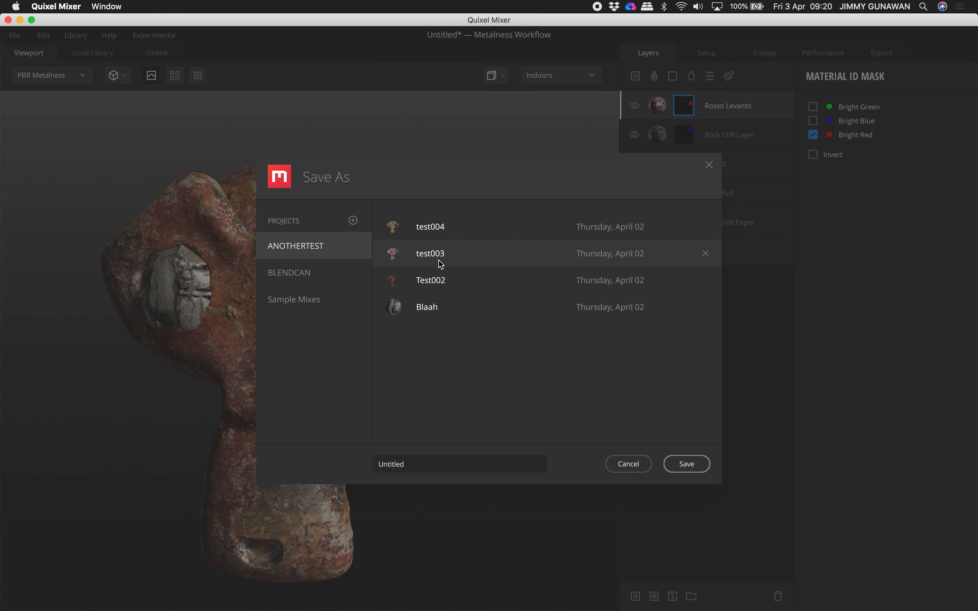
{"action": "key", "text": "super+a"}
{"action": "type", "text": "tes"}
{"action": "left_click", "coordinate": [687, 464]}
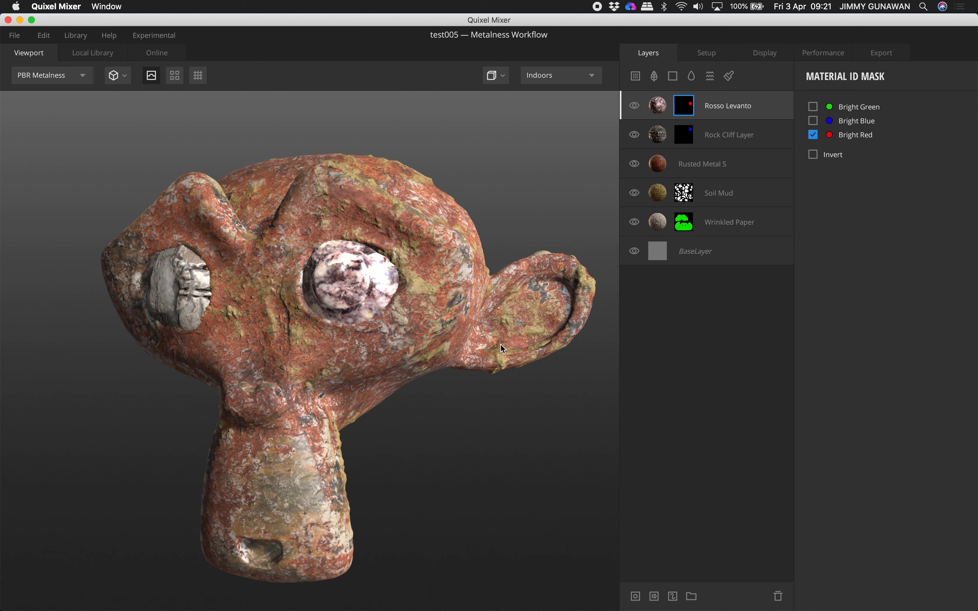
Set the Rock Cliff layer's blend threshold to 0.185 and expand its height frequency settings.
{"action": "left_click", "coordinate": [665, 140]}
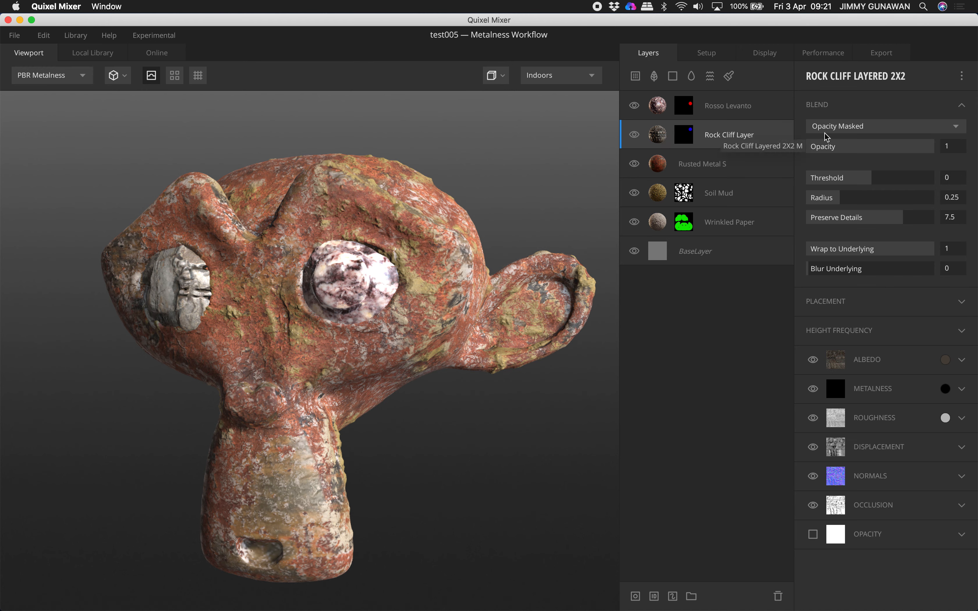
{"action": "left_click", "coordinate": [893, 302]}
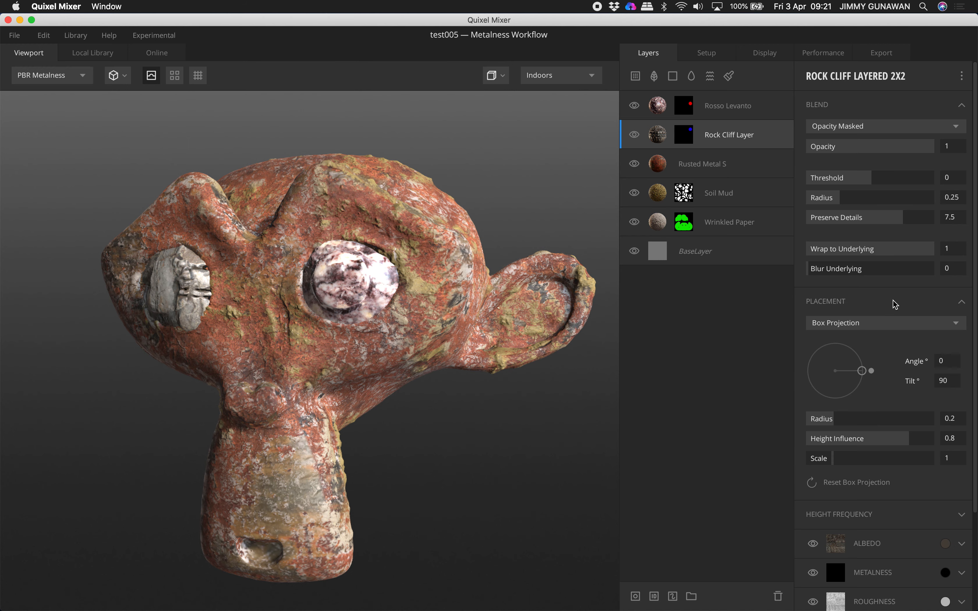
{"action": "left_click", "coordinate": [893, 303]}
{"action": "left_click", "coordinate": [891, 329]}
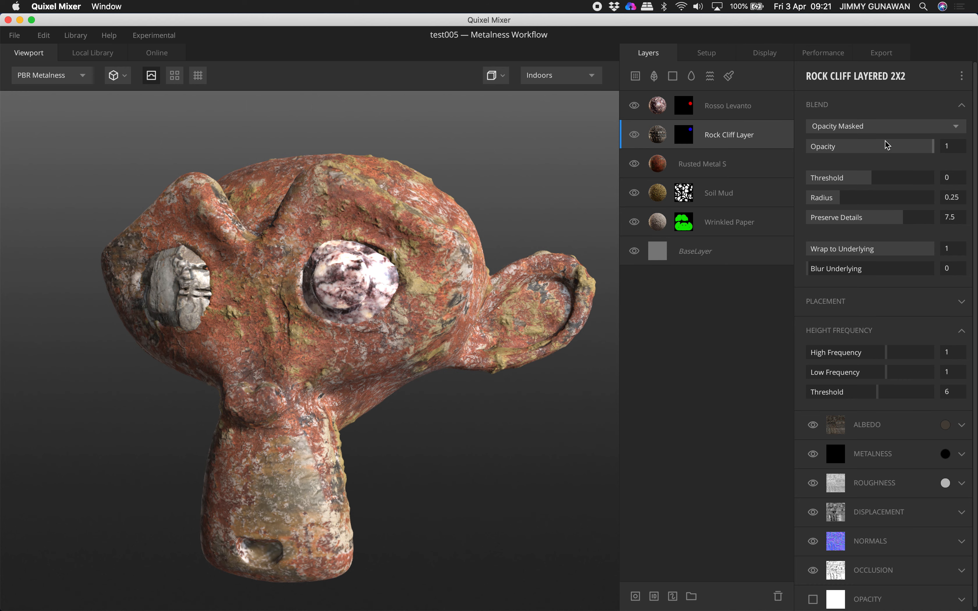
{"action": "left_click_drag", "start_coordinate": [881, 181], "coordinate": [875, 179]}
{"action": "left_click_drag", "start_coordinate": [389, 270], "coordinate": [422, 263]}
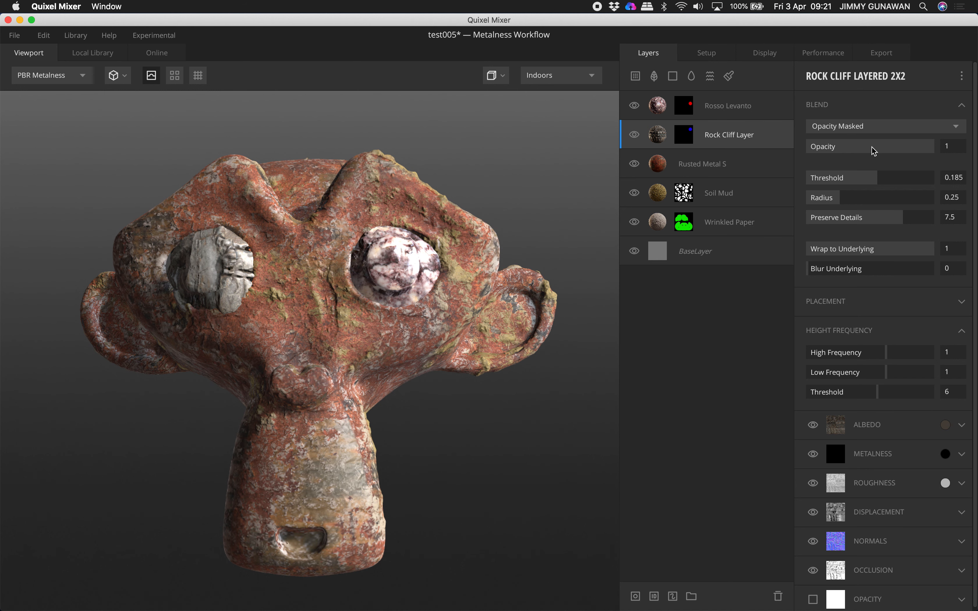
Try the From Above and From Below blend modes on the Rosso Levanto layer, with a lowered threshold for From Below.
{"action": "left_click", "coordinate": [725, 116]}
{"action": "left_click", "coordinate": [726, 138]}
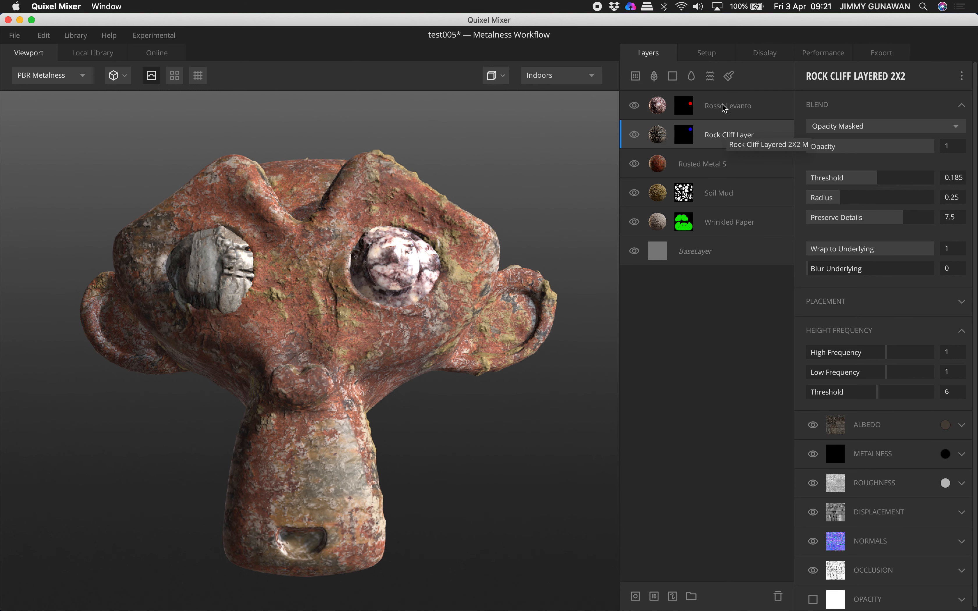
{"action": "left_click", "coordinate": [725, 108]}
{"action": "left_click", "coordinate": [856, 128]}
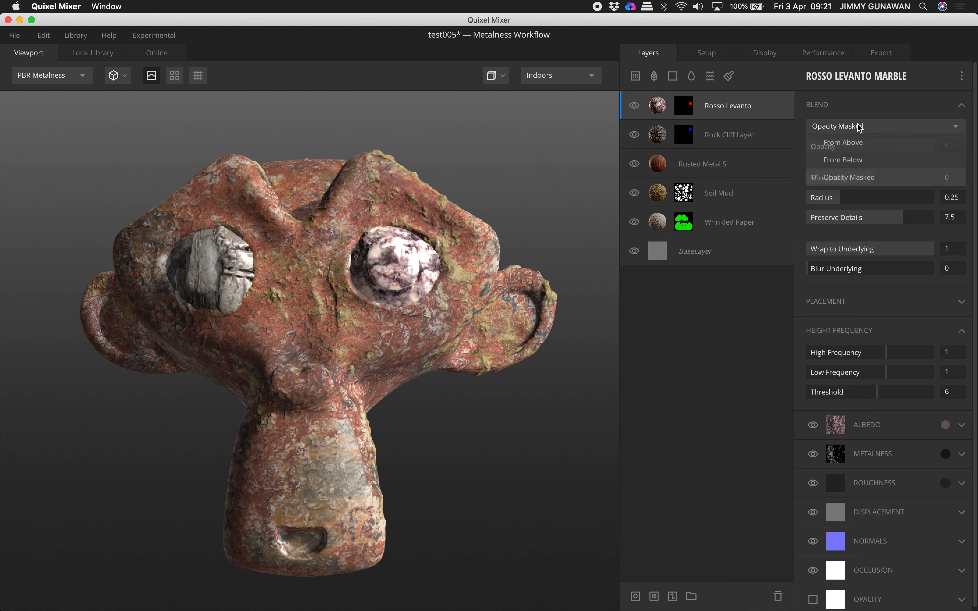
{"action": "left_click", "coordinate": [856, 145]}
{"action": "left_click", "coordinate": [860, 128]}
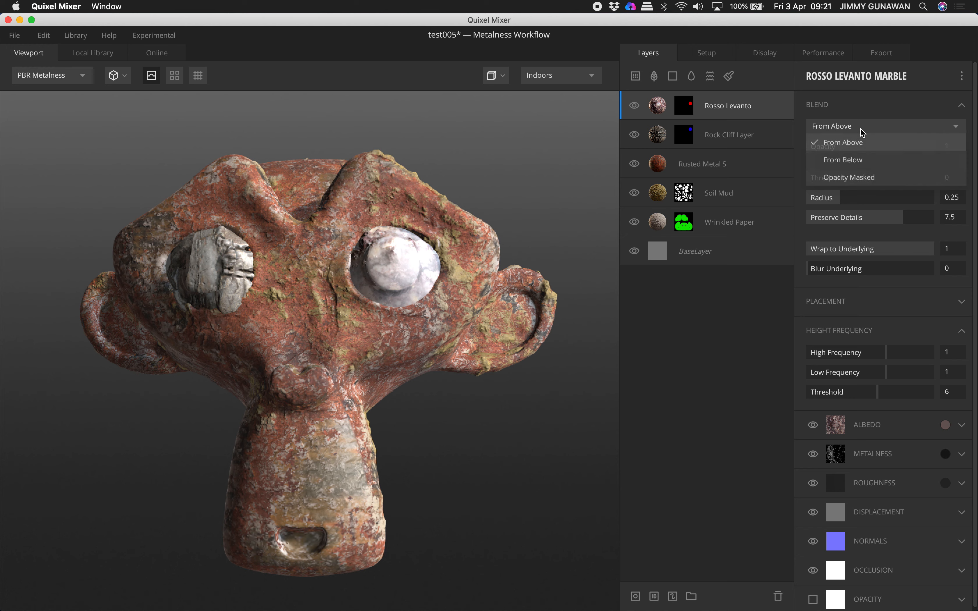
{"action": "left_click", "coordinate": [859, 159]}
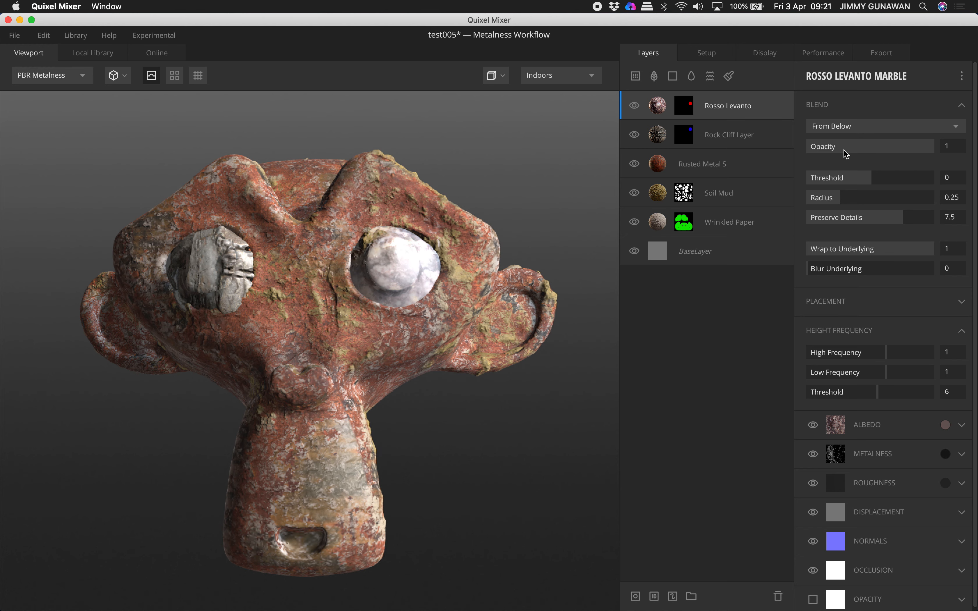
{"action": "mouse_move", "coordinate": [867, 177]}
{"action": "left_mouse_down"}
{"action": "mouse_move", "coordinate": [880, 177]}
{"action": "mouse_move", "coordinate": [856, 178]}
{"action": "mouse_move", "coordinate": [896, 180]}
{"action": "mouse_move", "coordinate": [862, 177]}
{"action": "left_mouse_up"}
Switch the Rosso Levanto layer's blend mode to From Above and set its threshold to 0.01.
{"action": "left_click", "coordinate": [864, 128]}
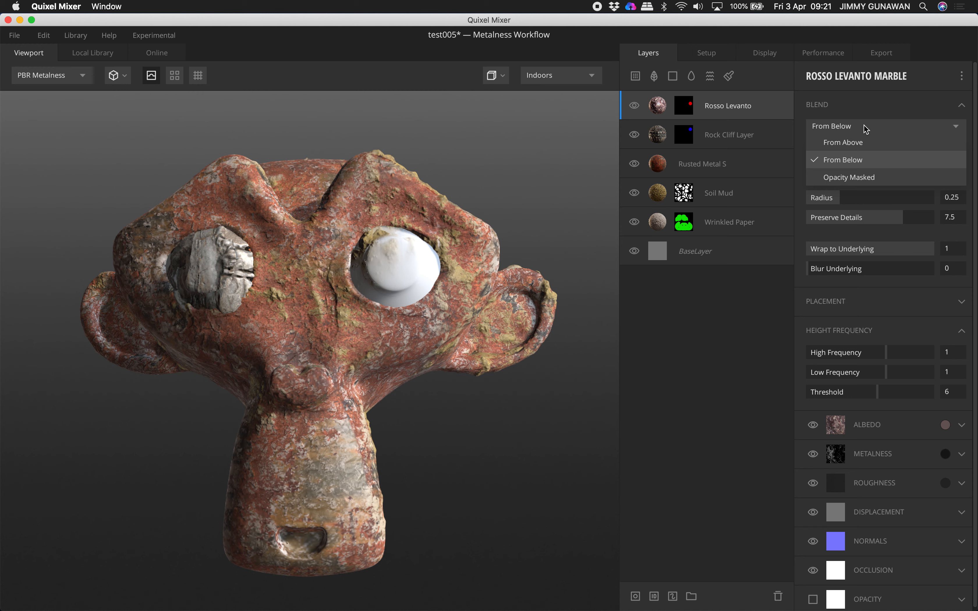
{"action": "left_click", "coordinate": [861, 141]}
{"action": "mouse_move", "coordinate": [864, 177]}
{"action": "left_mouse_down"}
{"action": "mouse_move", "coordinate": [881, 179]}
{"action": "mouse_move", "coordinate": [862, 180]}
{"action": "left_mouse_up"}
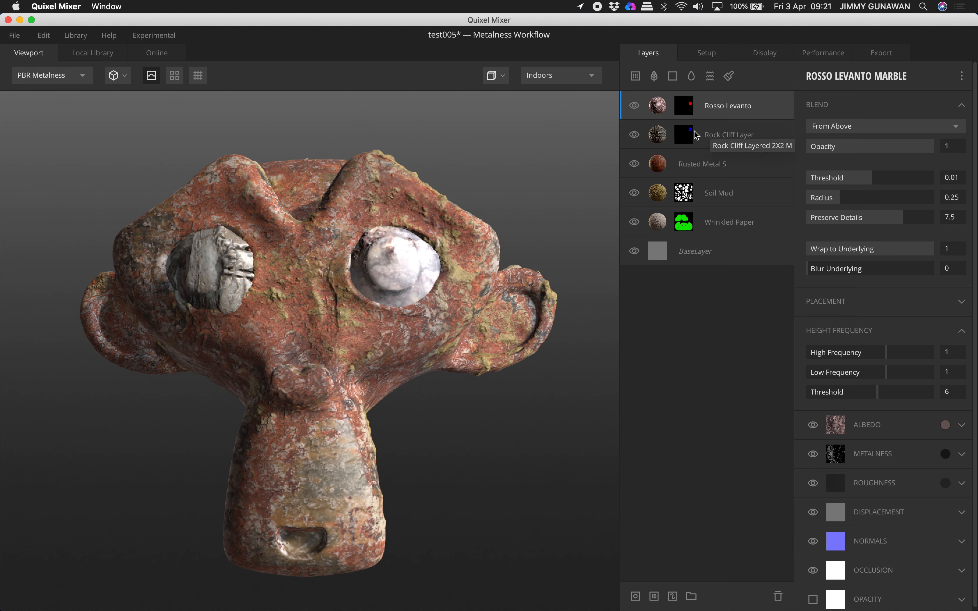
Set the Rosso Levanto layer's blend mode to Opacity Masked with an opacity of 1.
{"action": "left_click", "coordinate": [844, 126]}
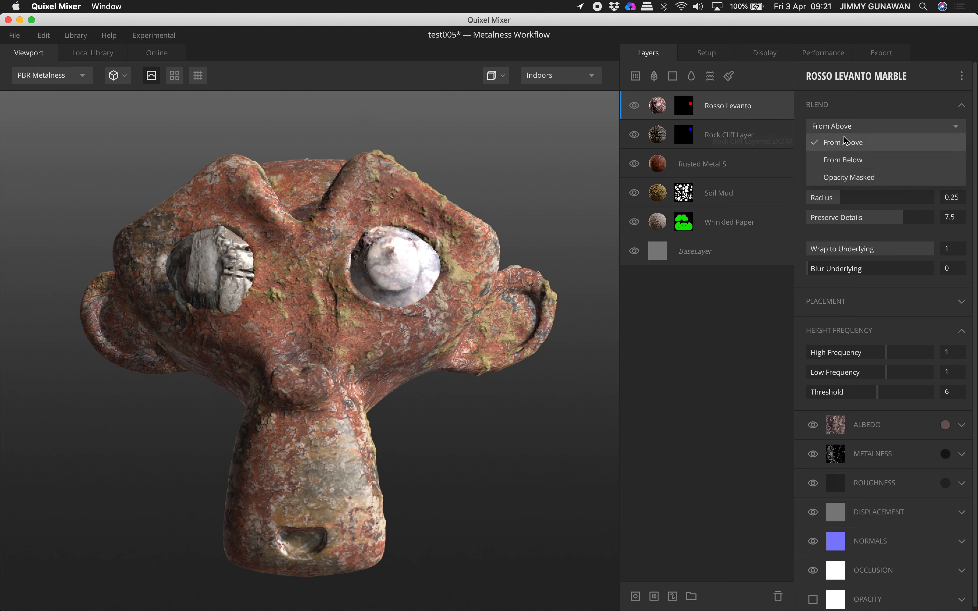
{"action": "left_click", "coordinate": [847, 177]}
{"action": "mouse_move", "coordinate": [879, 150]}
{"action": "left_mouse_down"}
{"action": "mouse_move", "coordinate": [817, 151]}
{"action": "mouse_move", "coordinate": [936, 158]}
{"action": "left_mouse_up"}
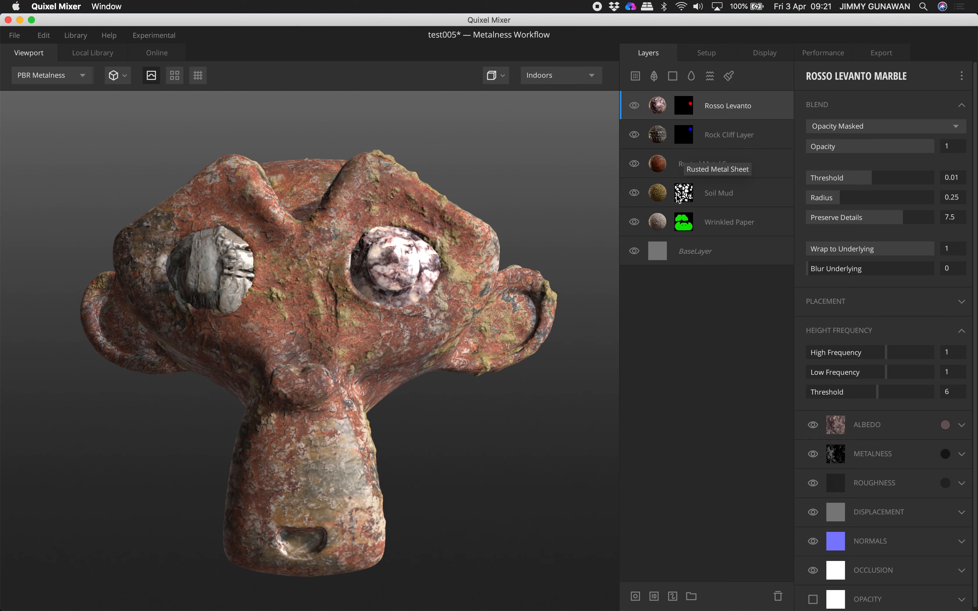
Include the Metalness map in the export maps and quick-export the test005 surface.
{"action": "left_click_drag", "start_coordinate": [420, 258], "coordinate": [375, 254]}
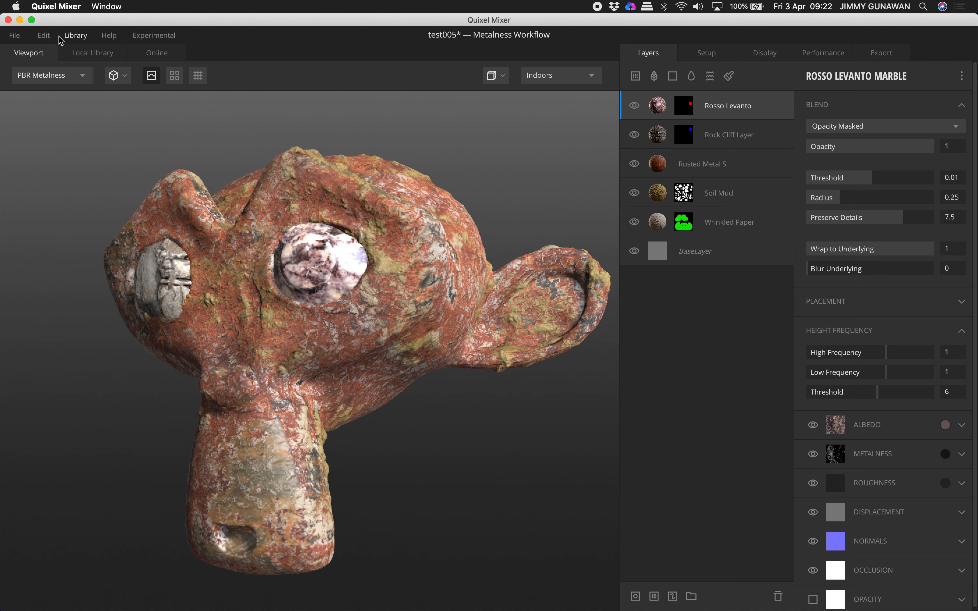
{"action": "left_click", "coordinate": [18, 38]}
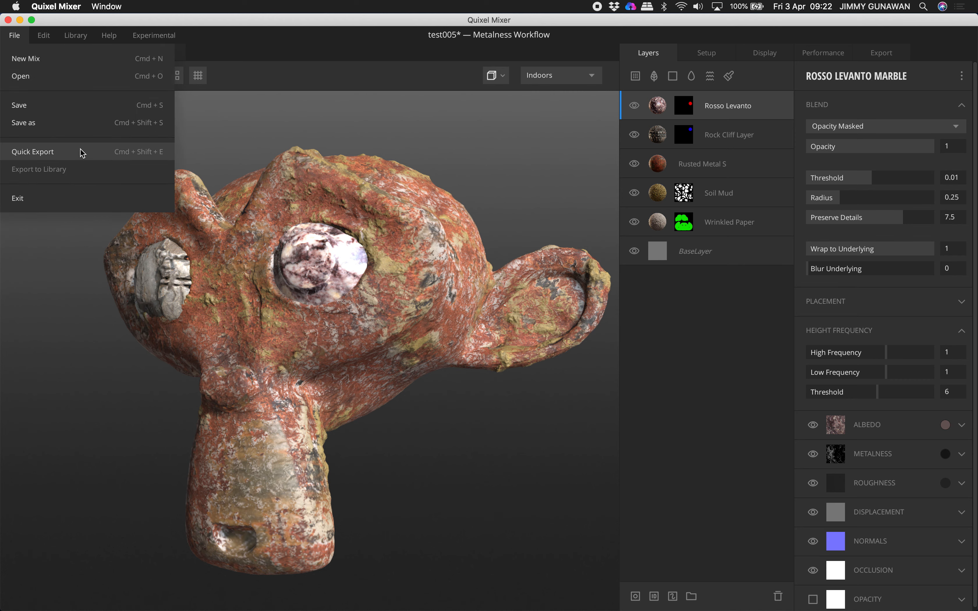
{"action": "left_click", "coordinate": [891, 56]}
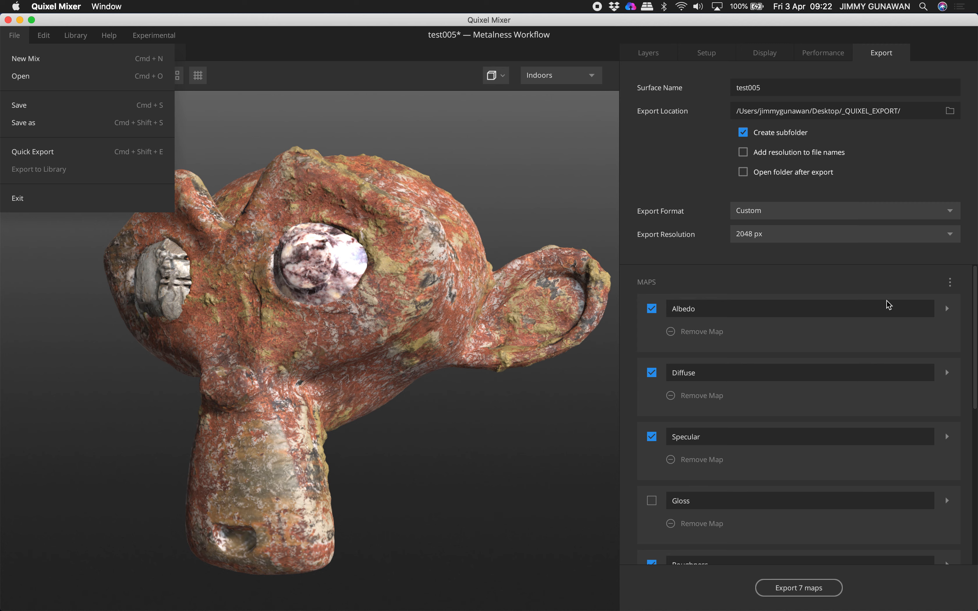
{"action": "scroll", "coordinate": [737, 394], "scroll_direction": "down", "scroll_amount": 1}
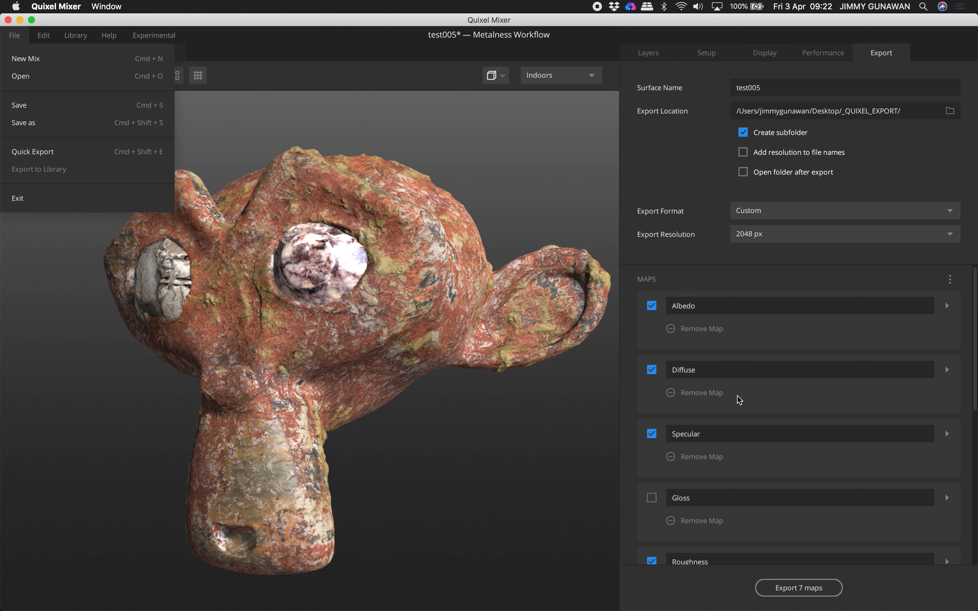
{"action": "scroll", "coordinate": [743, 392], "scroll_direction": "down", "scroll_amount": 3}
{"action": "scroll", "coordinate": [709, 342], "scroll_direction": "down", "scroll_amount": 3}
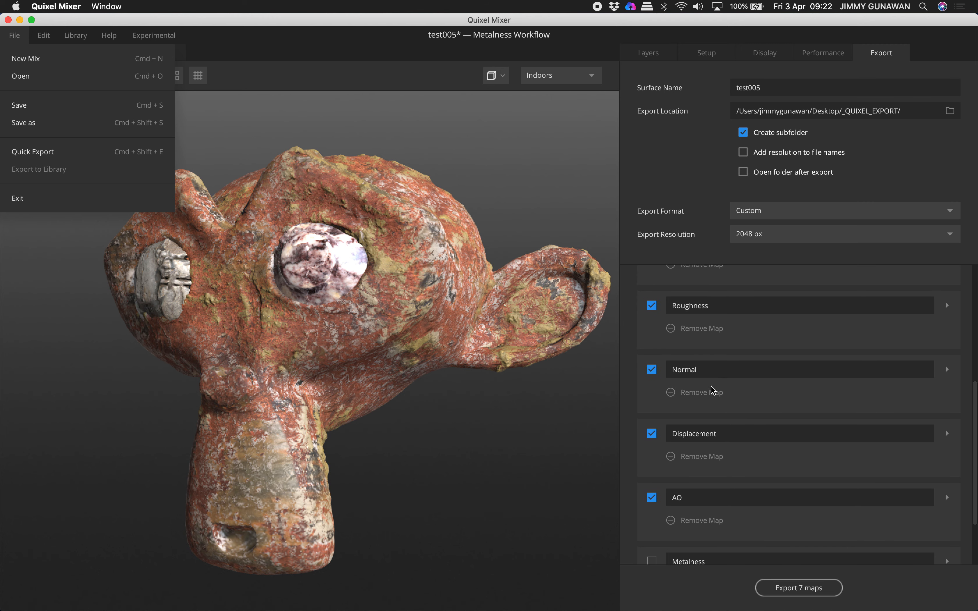
{"action": "scroll", "coordinate": [713, 391], "scroll_direction": "down", "scroll_amount": 3}
{"action": "left_click", "coordinate": [651, 474]}
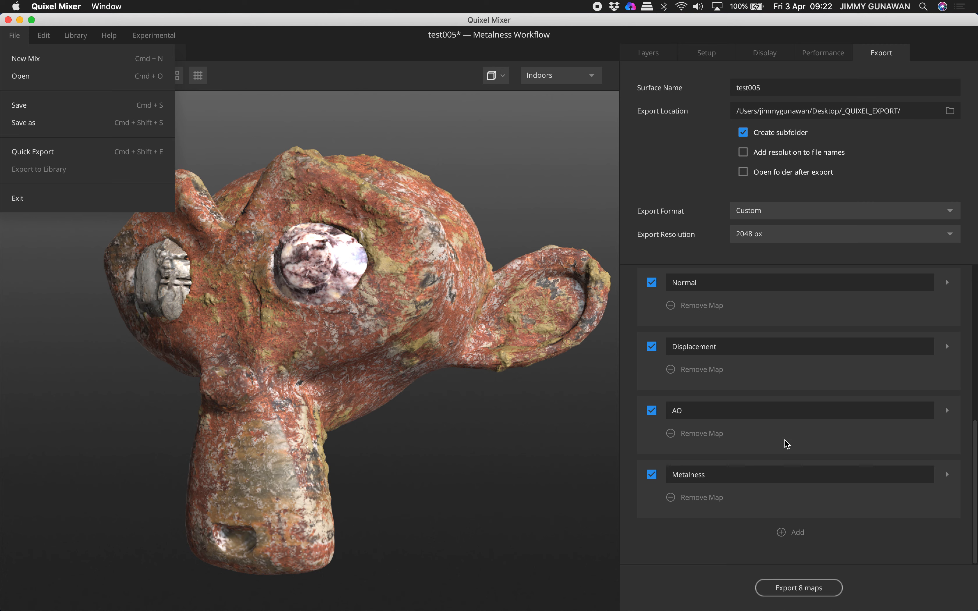
{"action": "left_click", "coordinate": [85, 156]}
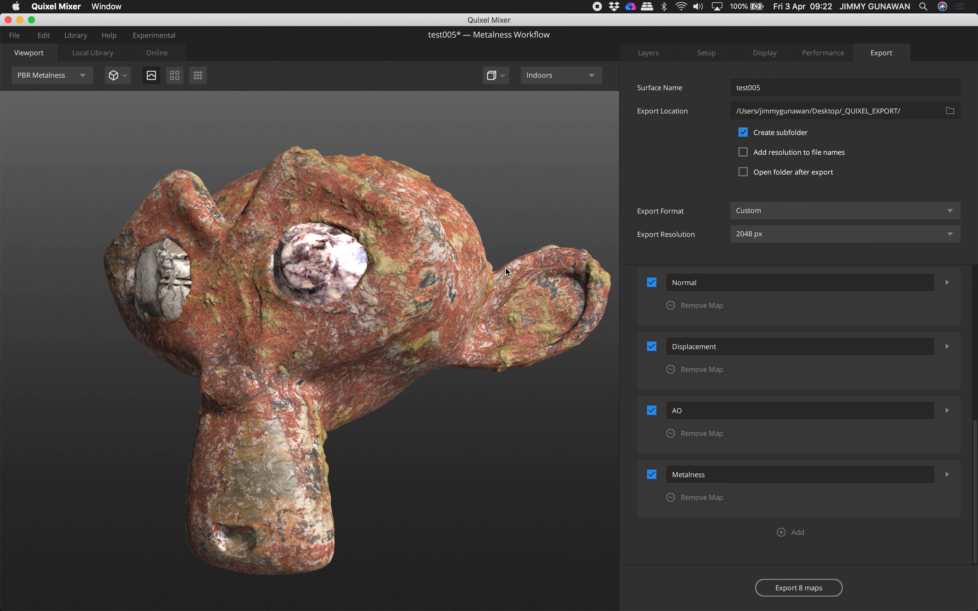
Switch to Finder, open the exported test005 folder inside _QUIXEL_EXPORT on the Desktop, and enlarge its window.
{"action": "left_click", "coordinate": [20, 20]}
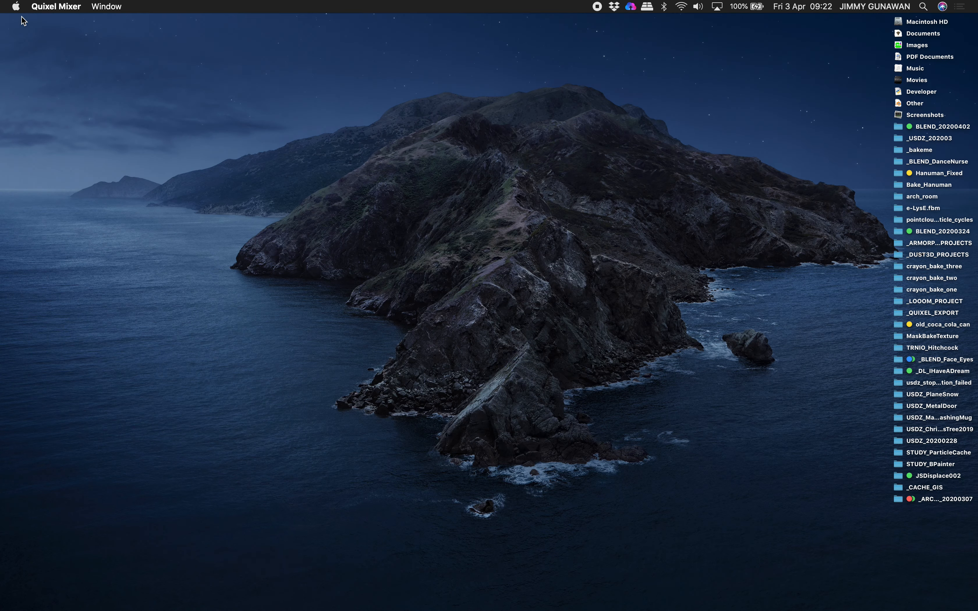
{"action": "left_click", "coordinate": [897, 128]}
{"action": "double_click", "coordinate": [899, 130]}
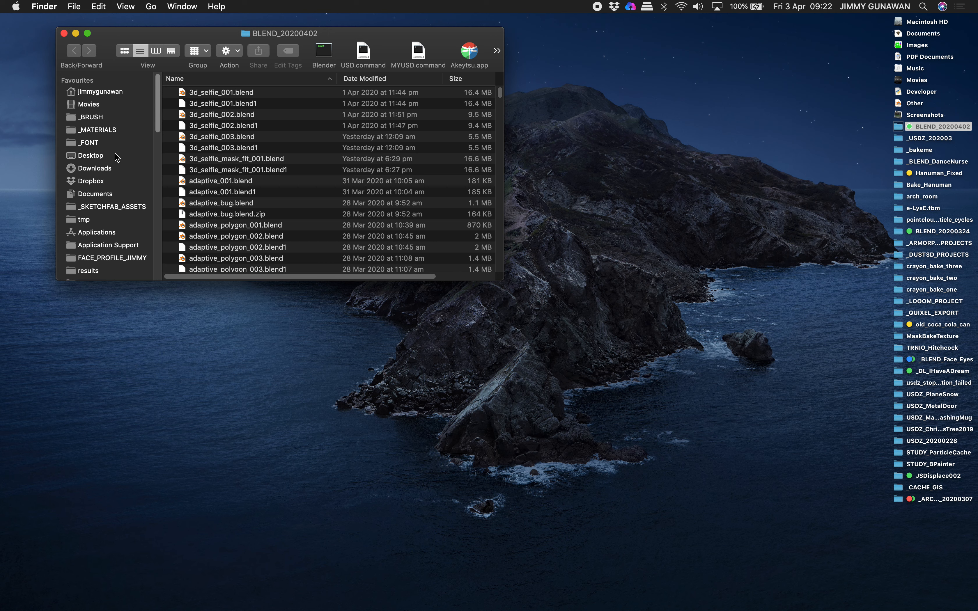
{"action": "left_click", "coordinate": [96, 155]}
{"action": "double_click", "coordinate": [224, 93]}
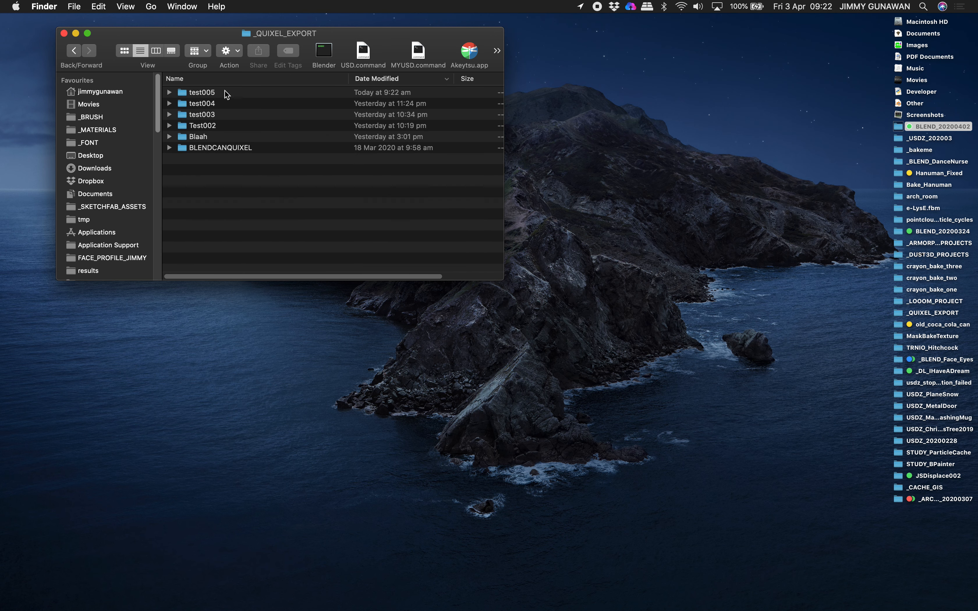
{"action": "double_click", "coordinate": [230, 97]}
{"action": "left_click_drag", "start_coordinate": [503, 279], "coordinate": [573, 383]}
Preview the exported test005 texture maps, including Specular, Metalness and Diffuse.
{"action": "left_click_drag", "start_coordinate": [338, 203], "coordinate": [218, 98]}
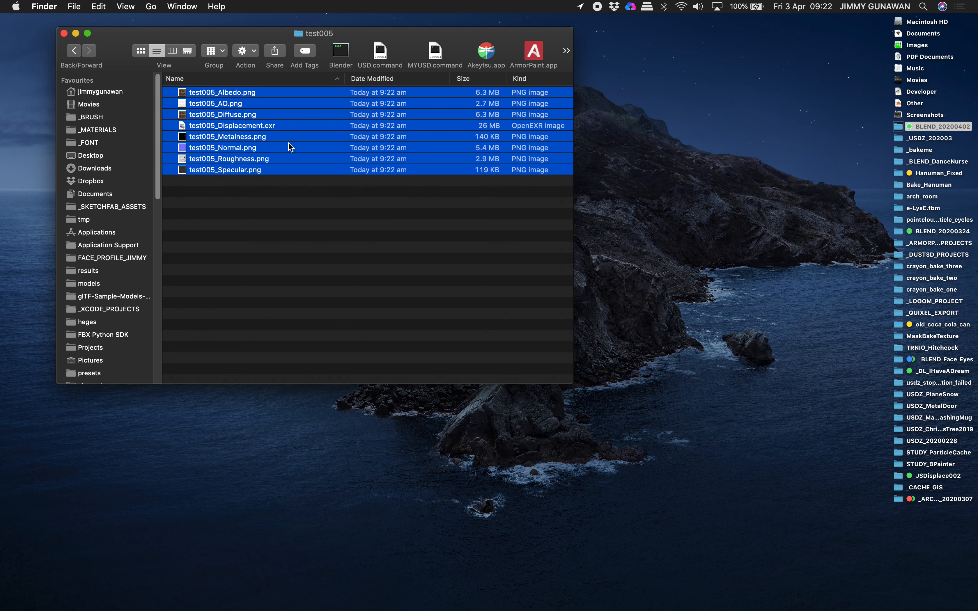
{"action": "key", "text": "space"}
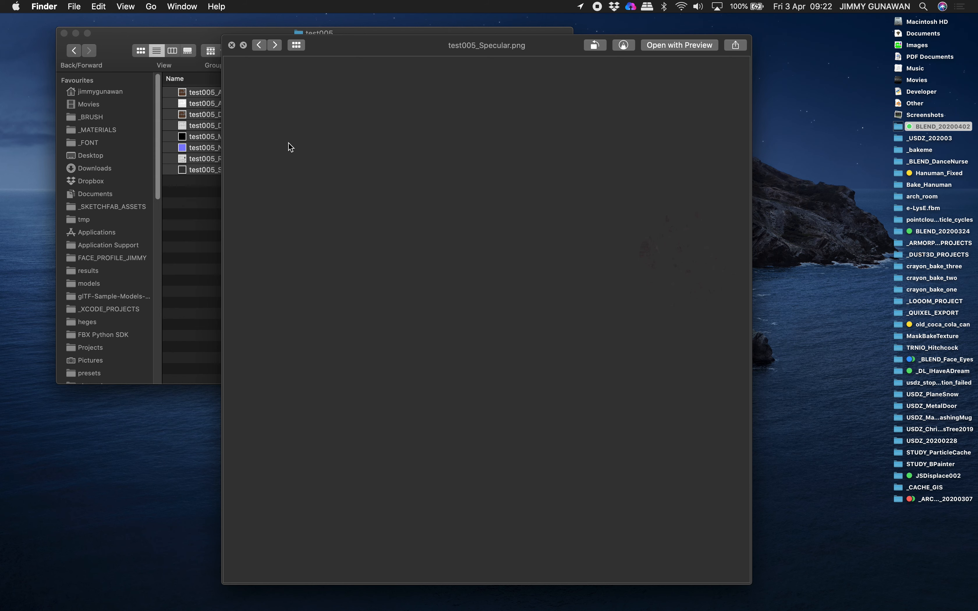
{"action": "key", "text": "Up"}
{"action": "key", "text": "Up"}
{"action": "key", "text": "Up"}
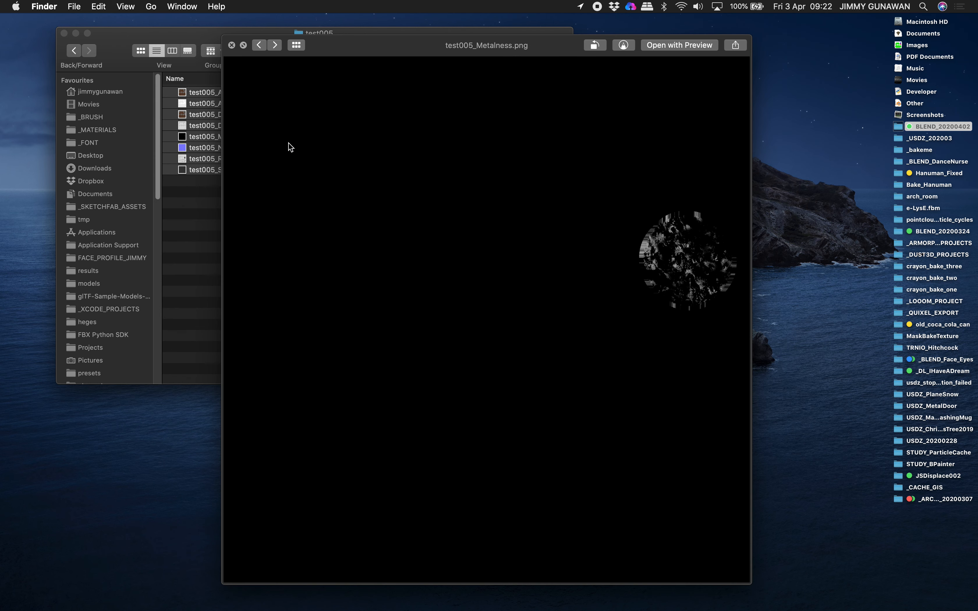
{"action": "key", "text": "Up"}
{"action": "key", "text": "Up"}
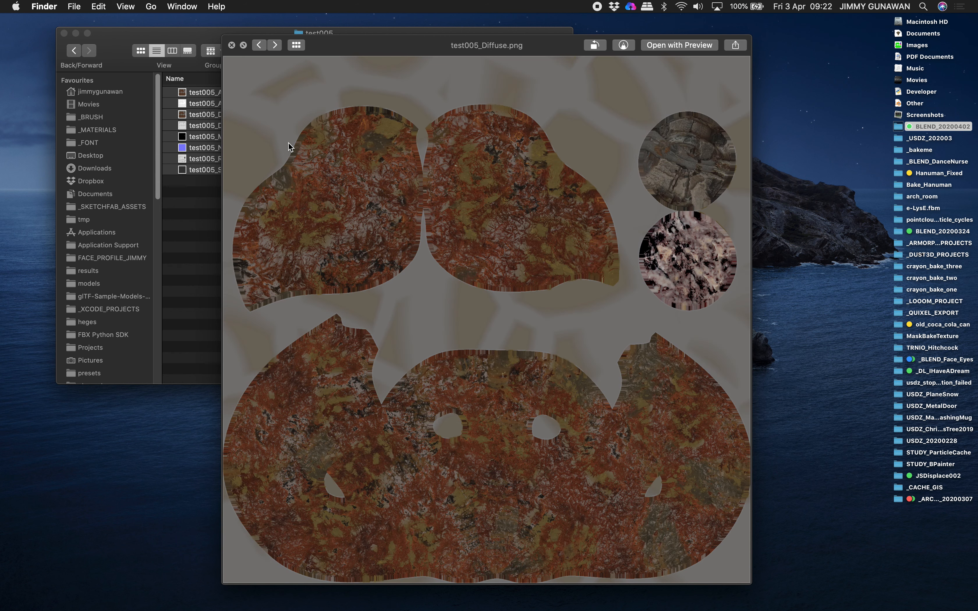
{"action": "key", "text": "Up"}
{"action": "key", "text": "Up"}
{"action": "key", "text": "Up"}
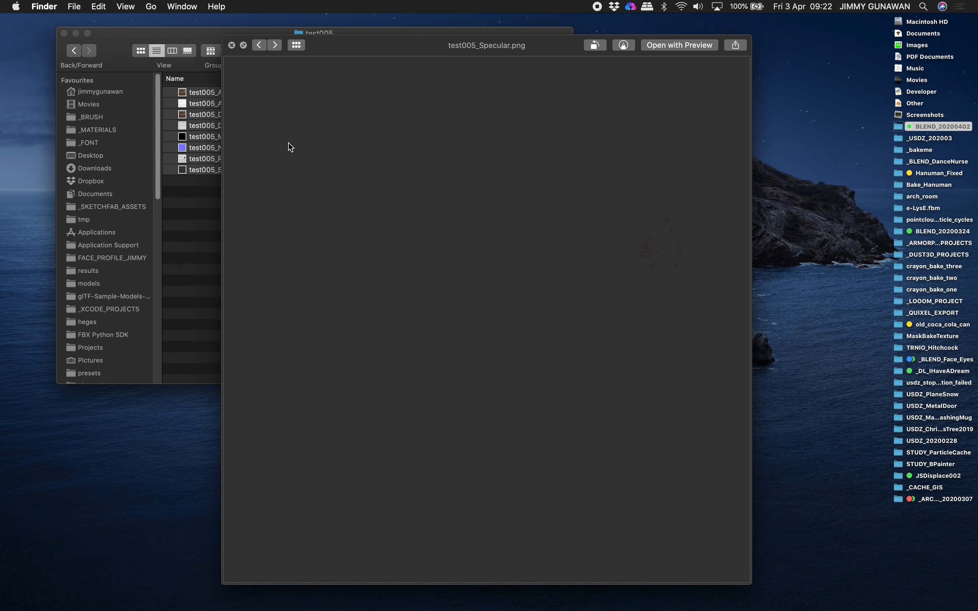
{"action": "left_click", "coordinate": [232, 45]}
Switch to Blender and replace the monkey head's three colour ID materials with one new Principled BSDF material.
{"action": "key", "text": "ctrl+Right"}
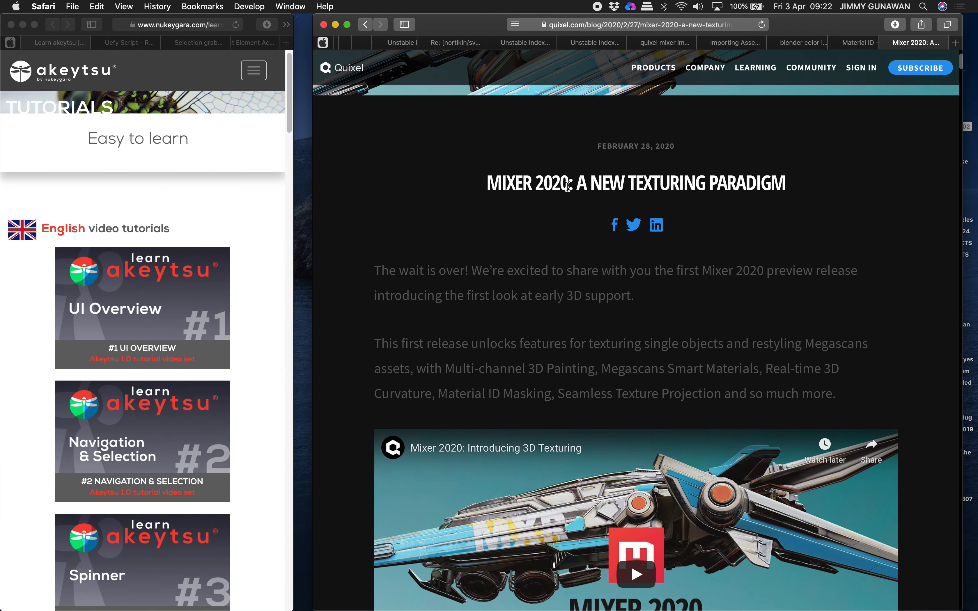
{"action": "key", "text": "ctrl+Right"}
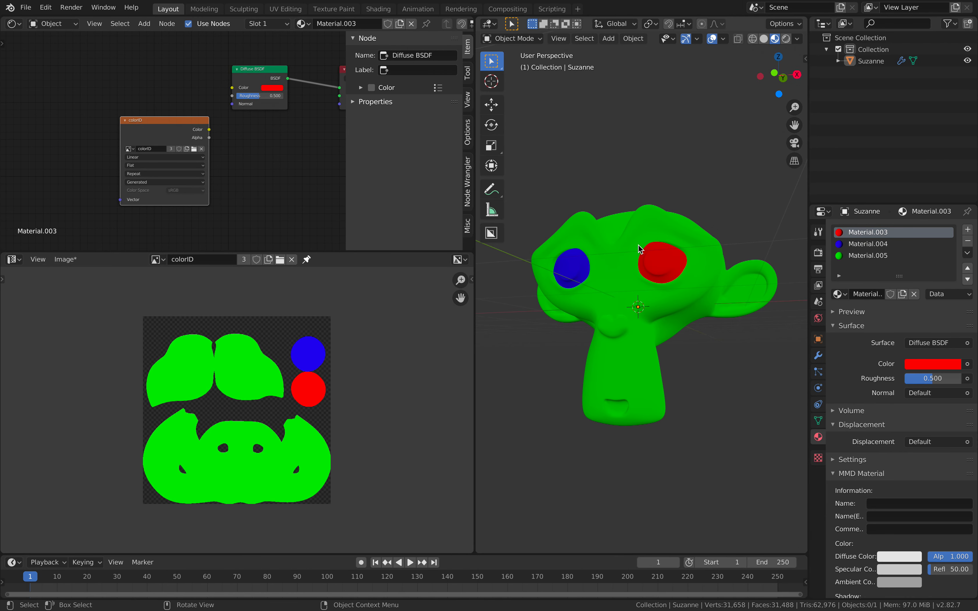
{"action": "left_click", "coordinate": [668, 271]}
{"action": "middle_click_drag", "start_coordinate": [669, 271], "coordinate": [674, 283]}
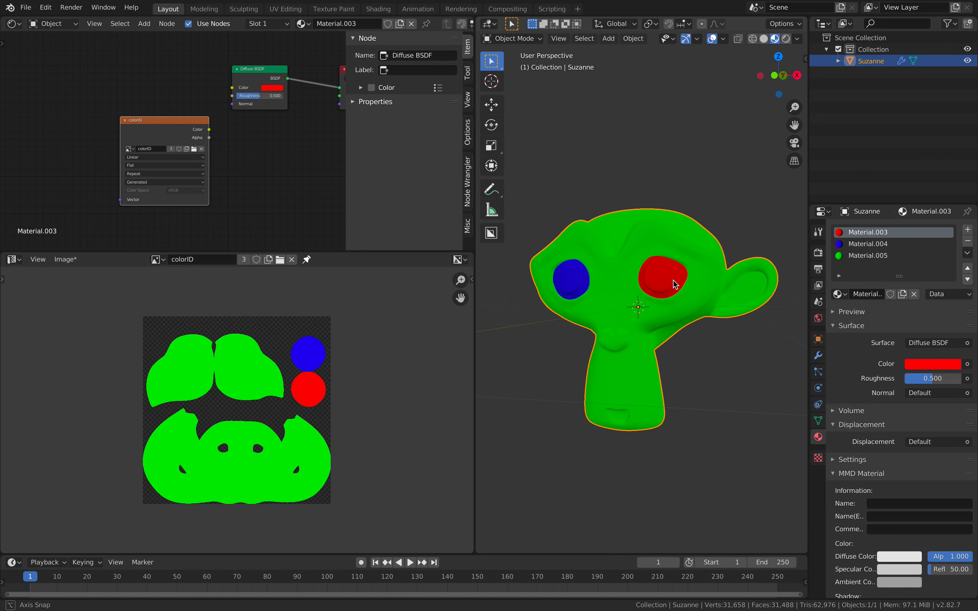
{"action": "left_click", "coordinate": [968, 242]}
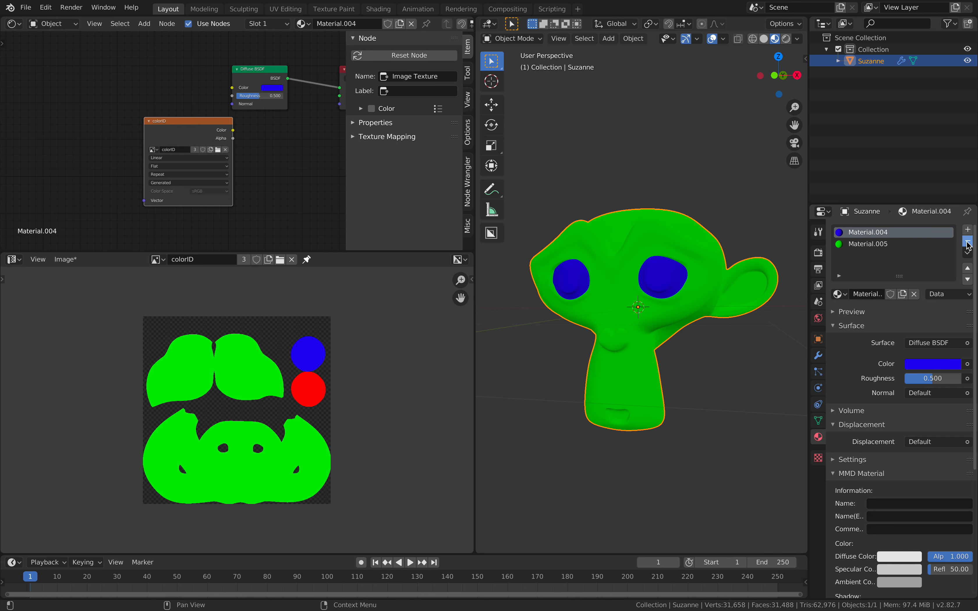
{"action": "left_click", "coordinate": [968, 242]}
{"action": "left_click", "coordinate": [967, 242]}
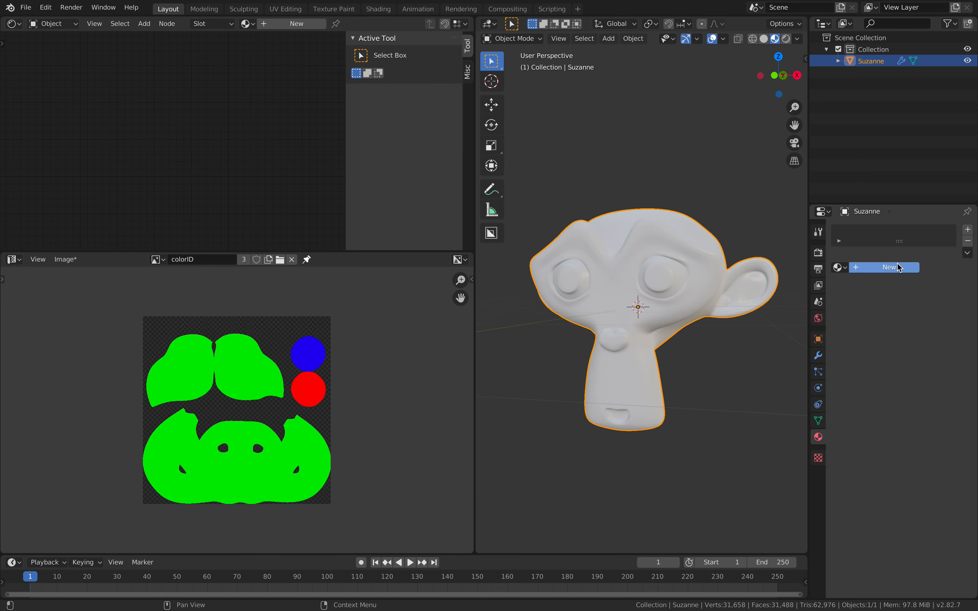
{"action": "left_click", "coordinate": [899, 268]}
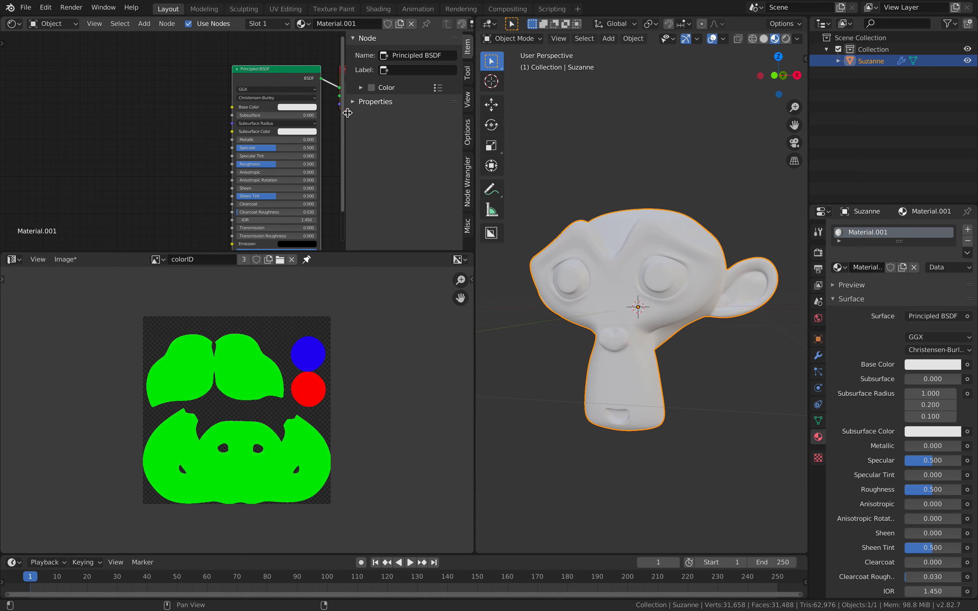
{"action": "key", "text": "n"}
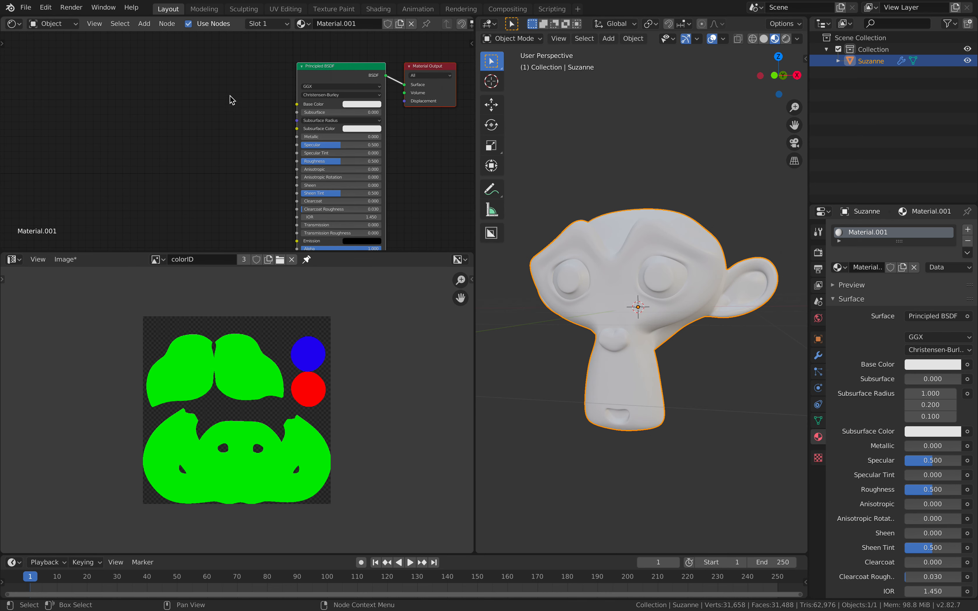
Search the add-ons for "node" and look up Add Principled texture setup in Node Wrangler's hotkey list.
{"action": "left_click", "coordinate": [46, 8]}
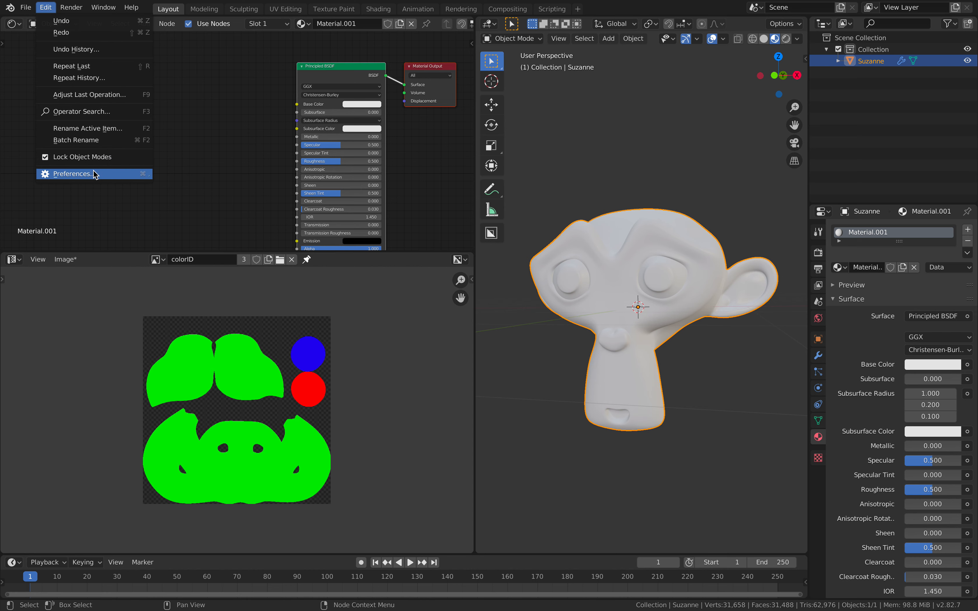
{"action": "left_click", "coordinate": [94, 174]}
{"action": "left_click", "coordinate": [323, 62]}
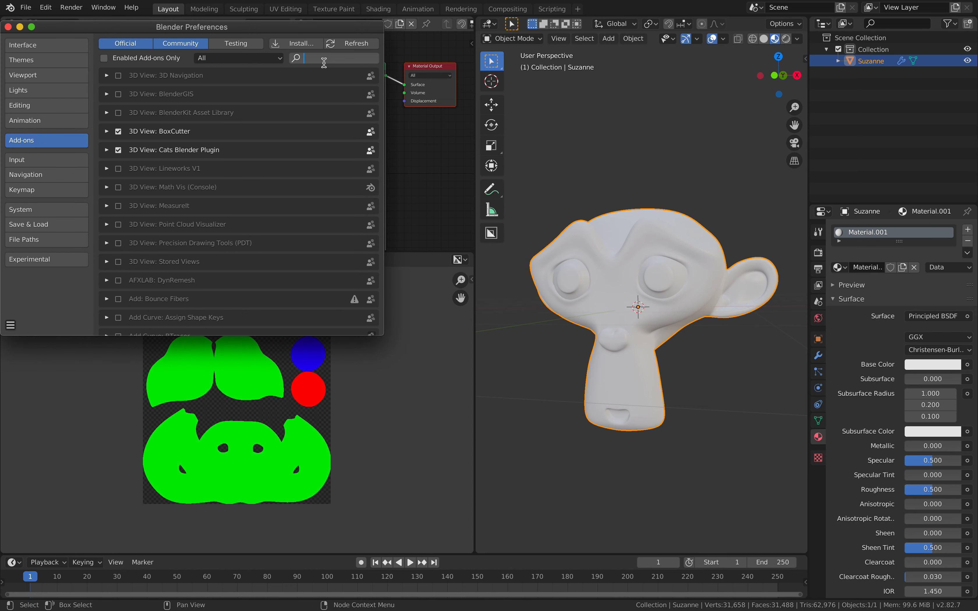
{"action": "type", "text": "node"}
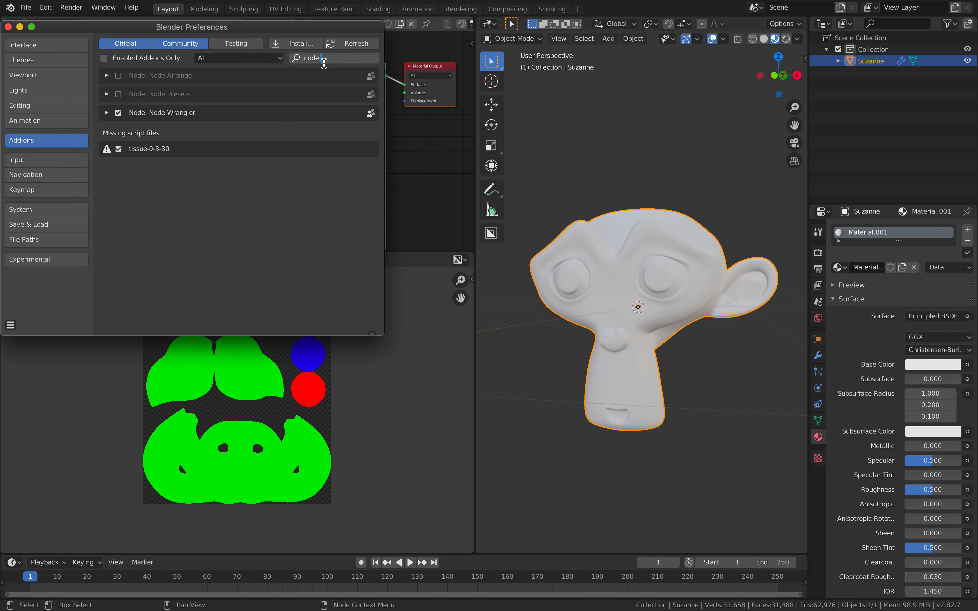
{"action": "left_click", "coordinate": [106, 113]}
{"action": "left_click", "coordinate": [107, 112]}
{"action": "scroll", "coordinate": [267, 220], "scroll_direction": "down", "scroll_amount": 6}
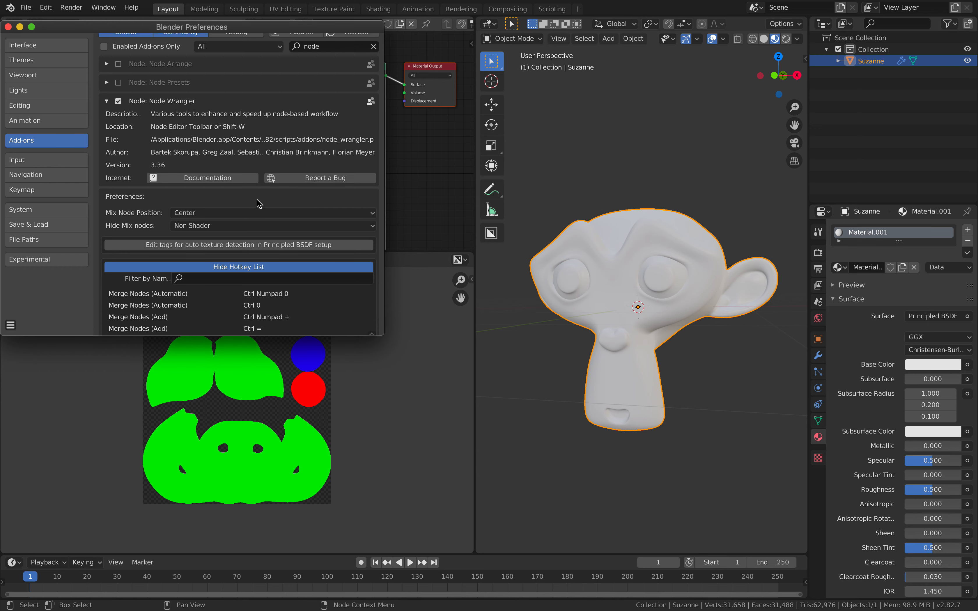
{"action": "scroll", "coordinate": [267, 221], "scroll_direction": "down", "scroll_amount": 15}
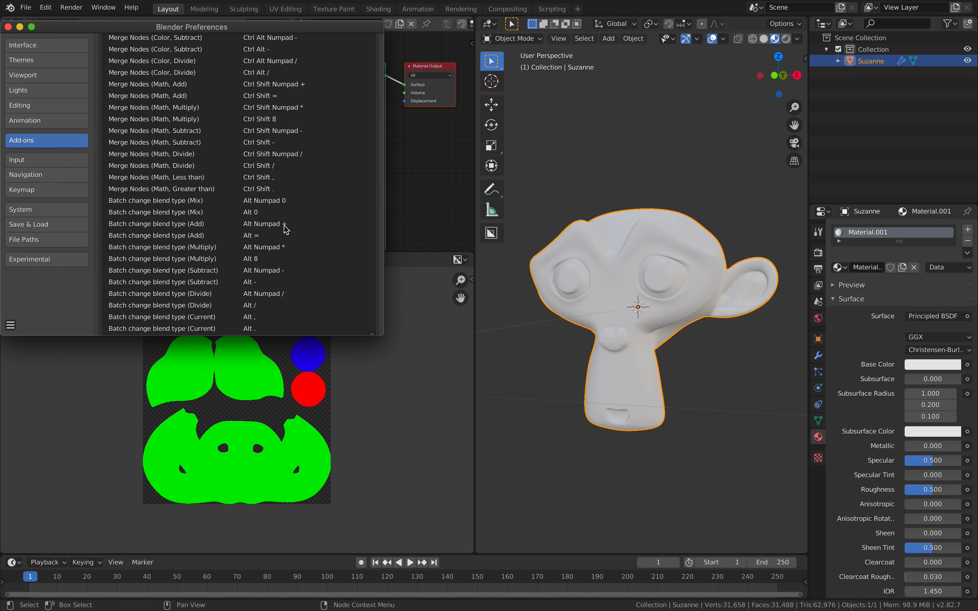
{"action": "scroll", "coordinate": [288, 227], "scroll_direction": "down", "scroll_amount": 10}
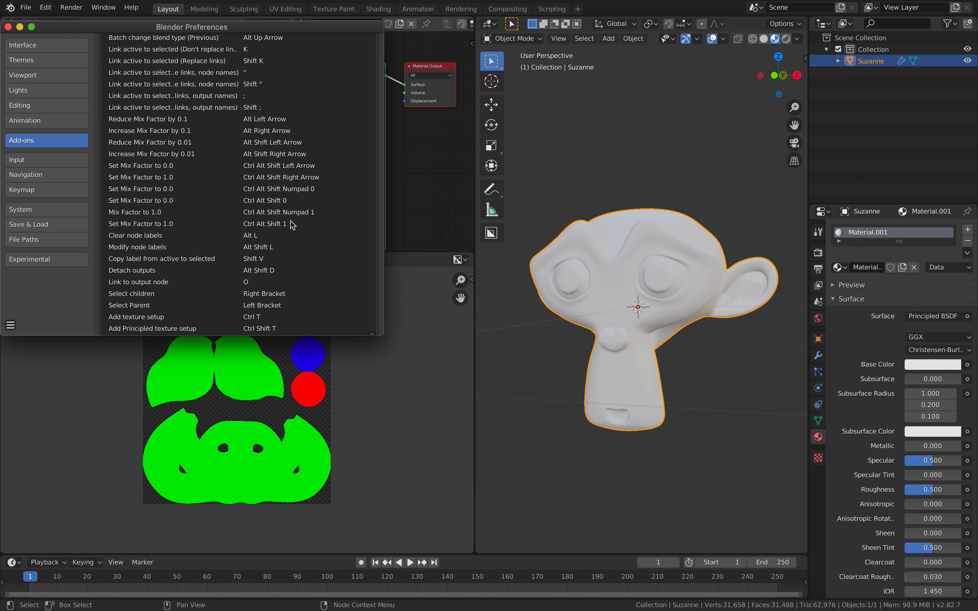
{"action": "scroll", "coordinate": [293, 227], "scroll_direction": "down", "scroll_amount": 3}
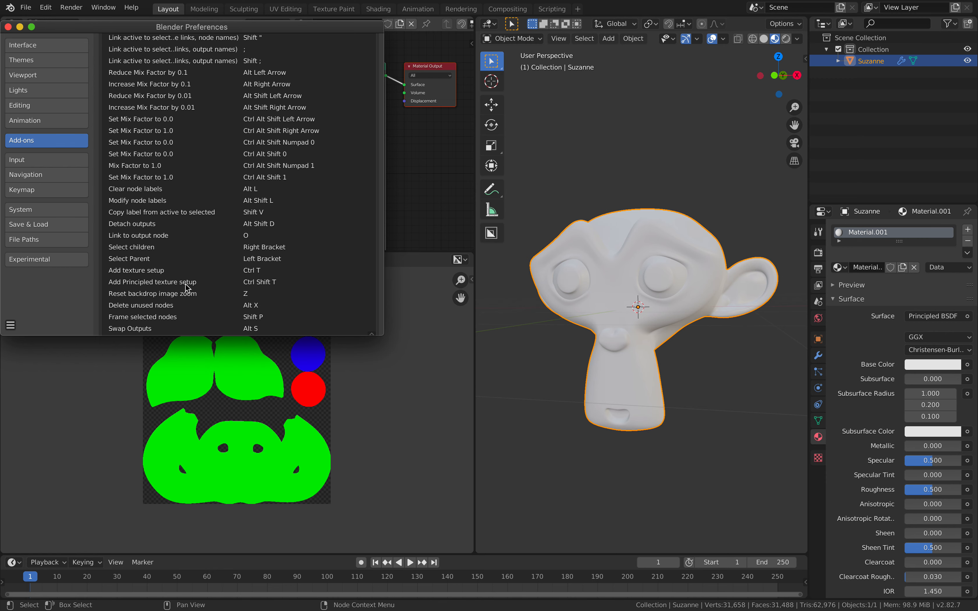
{"action": "left_click", "coordinate": [8, 26]}
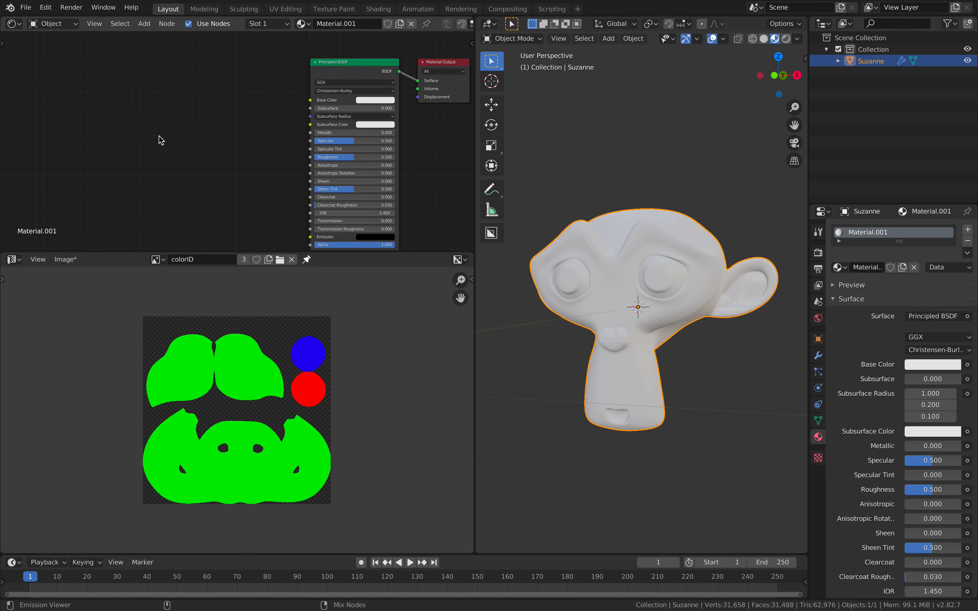
Build a Node Wrangler Principled texture setup on the new material from all maps in the _QUIXEL_EXPORT/test005 folder.
{"action": "key", "text": "ctrl+shift+t"}
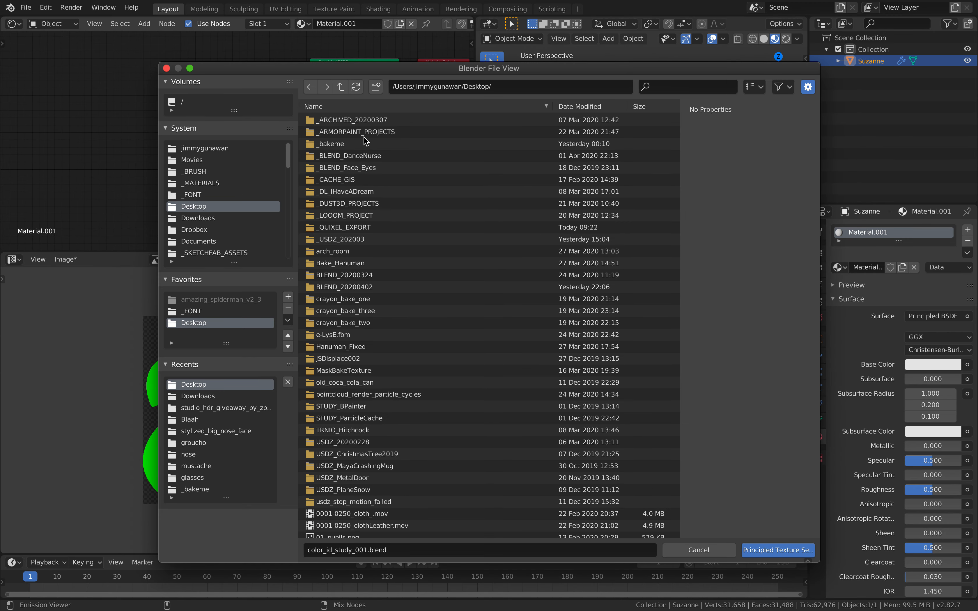
{"action": "double_click", "coordinate": [388, 119]}
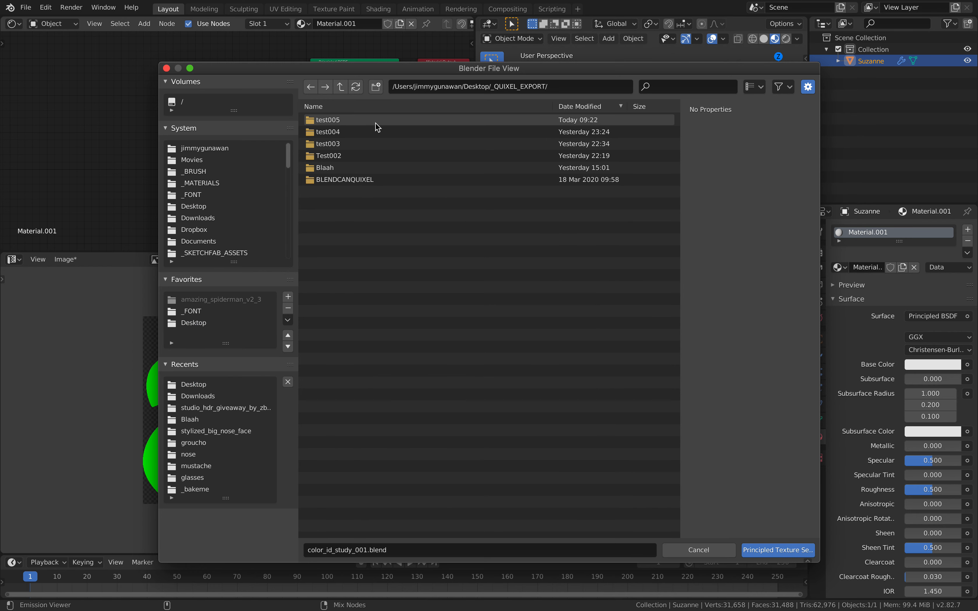
{"action": "double_click", "coordinate": [366, 119]}
{"action": "key", "text": "a"}
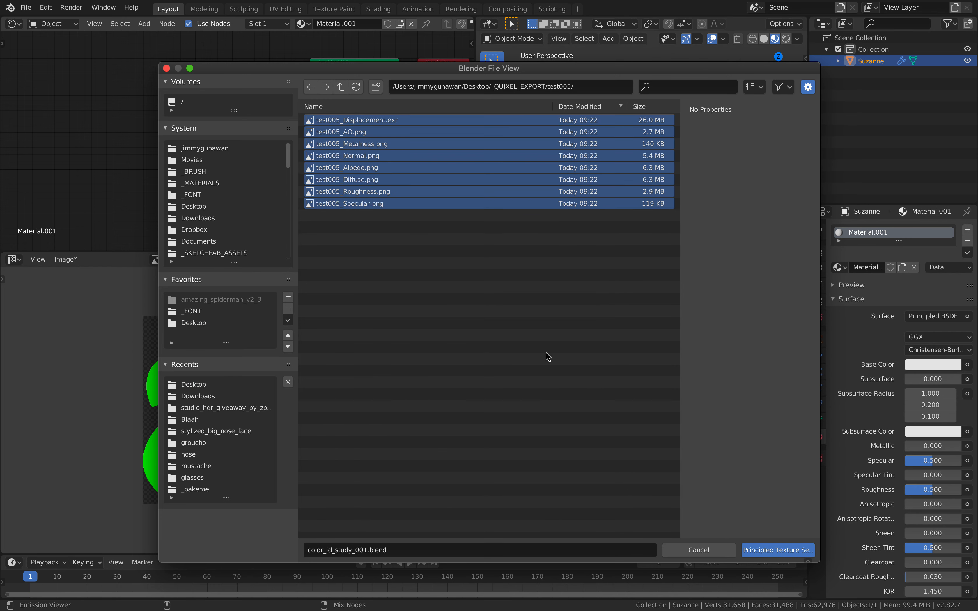
{"action": "left_click", "coordinate": [794, 549]}
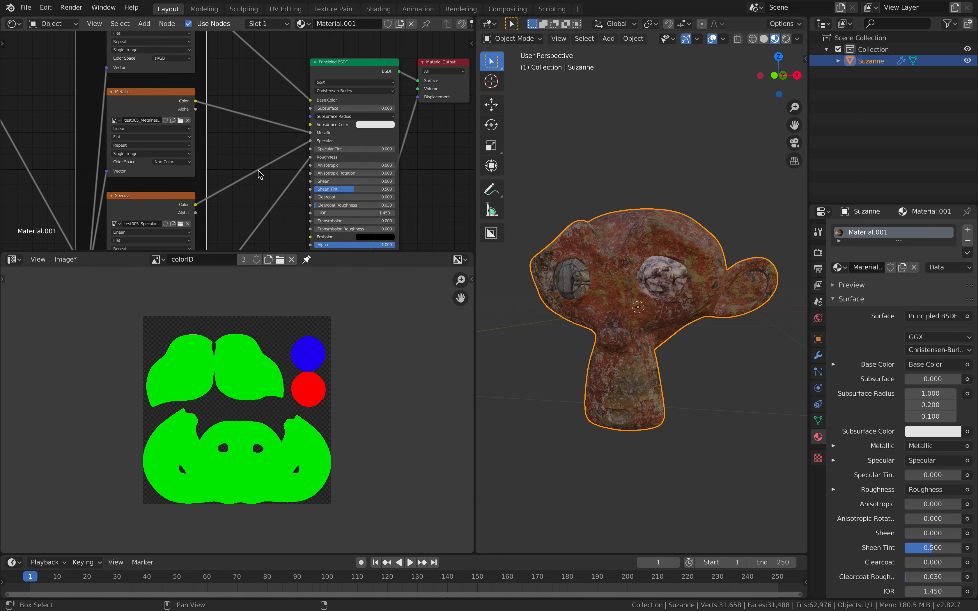
{"action": "scroll", "coordinate": [257, 170], "scroll_direction": "down", "scroll_amount": 3}
{"action": "scroll", "coordinate": [239, 157], "scroll_direction": "down", "scroll_amount": 2}
{"action": "middle_click_drag", "start_coordinate": [239, 157], "coordinate": [273, 147]}
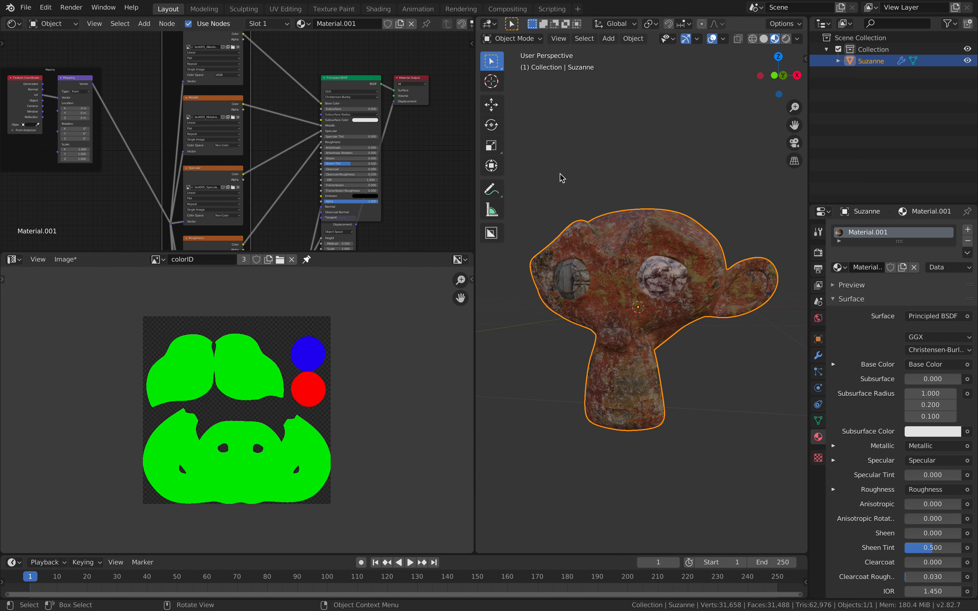
Widen the 3D viewport and show the monkey head in rendered shading with the Eevee render engine.
{"action": "left_click_drag", "start_coordinate": [476, 103], "coordinate": [247, 117]}
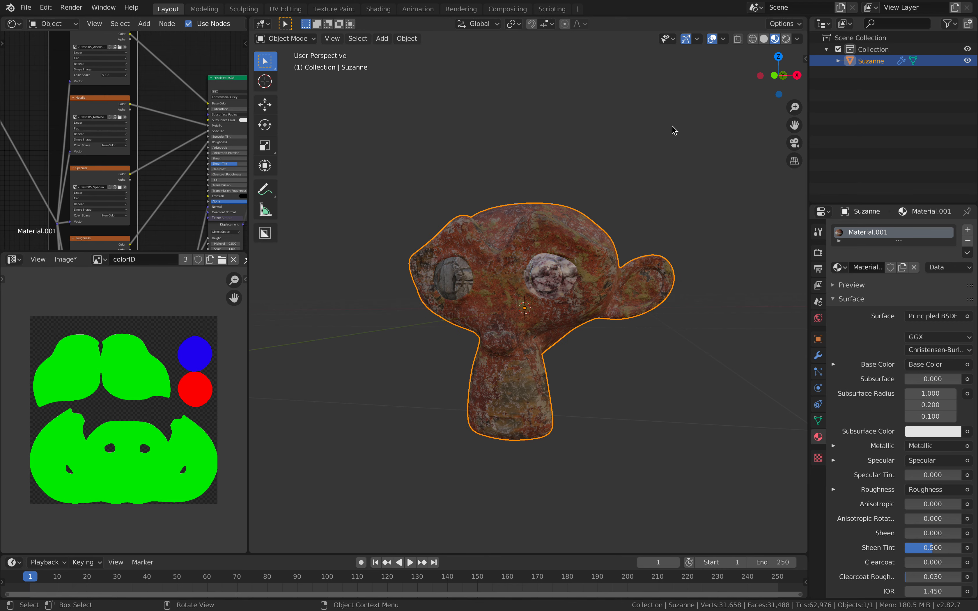
{"action": "left_click", "coordinate": [785, 39]}
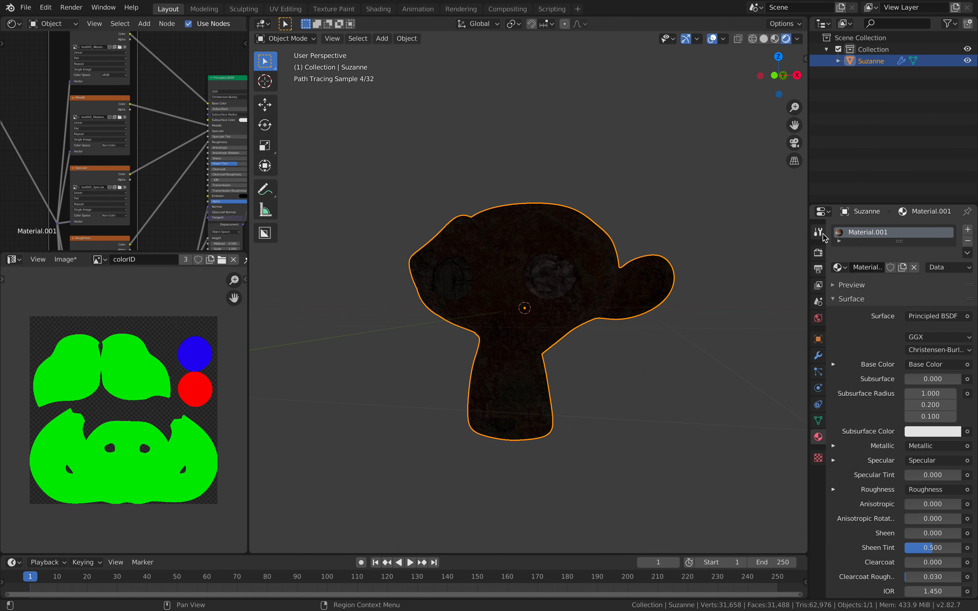
{"action": "left_click", "coordinate": [819, 233]}
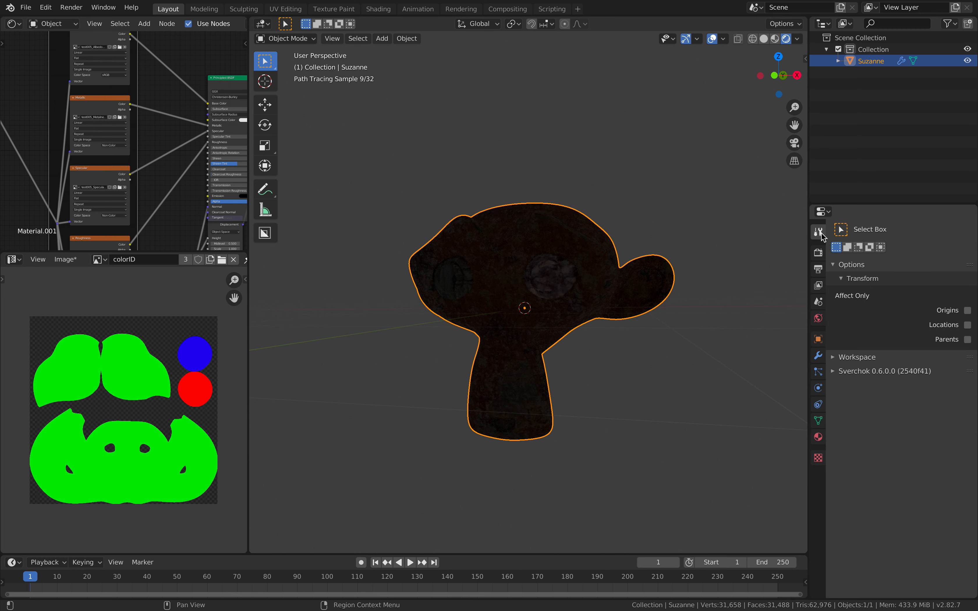
{"action": "left_click", "coordinate": [818, 253]}
{"action": "scroll", "coordinate": [897, 265], "scroll_direction": "up", "scroll_amount": 4}
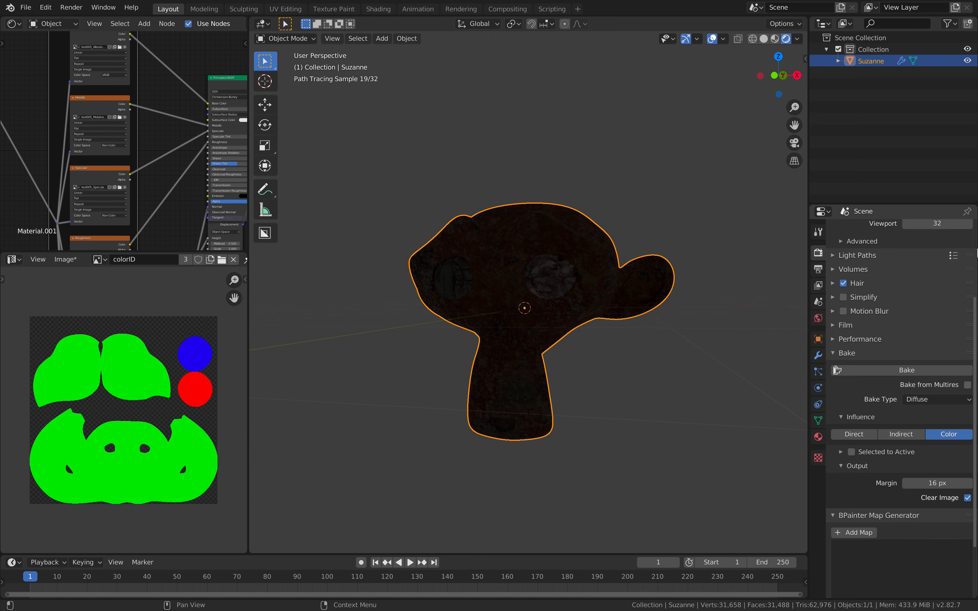
{"action": "scroll", "coordinate": [953, 234], "scroll_direction": "up", "scroll_amount": 6}
{"action": "left_click", "coordinate": [954, 230]}
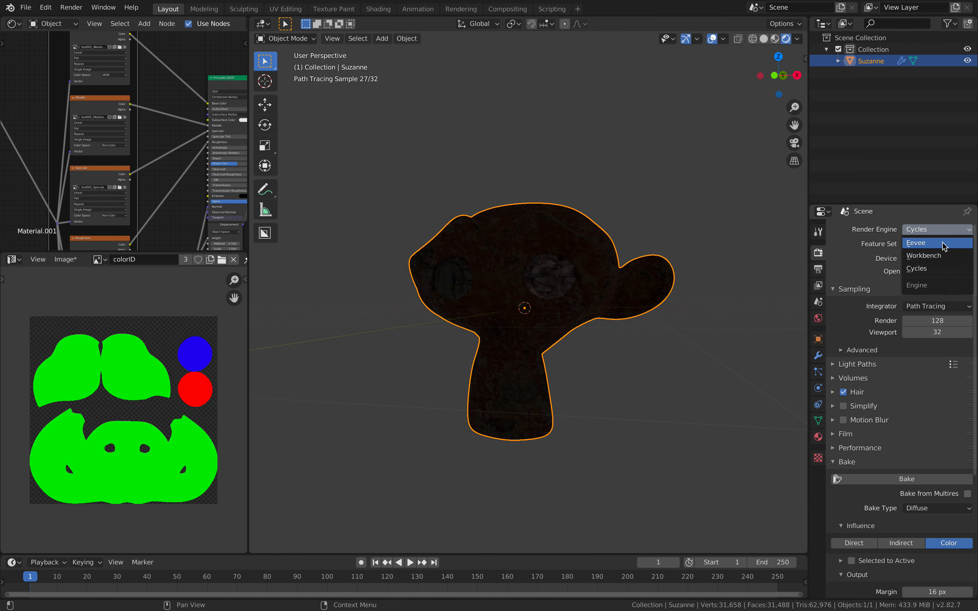
{"action": "left_click", "coordinate": [943, 244]}
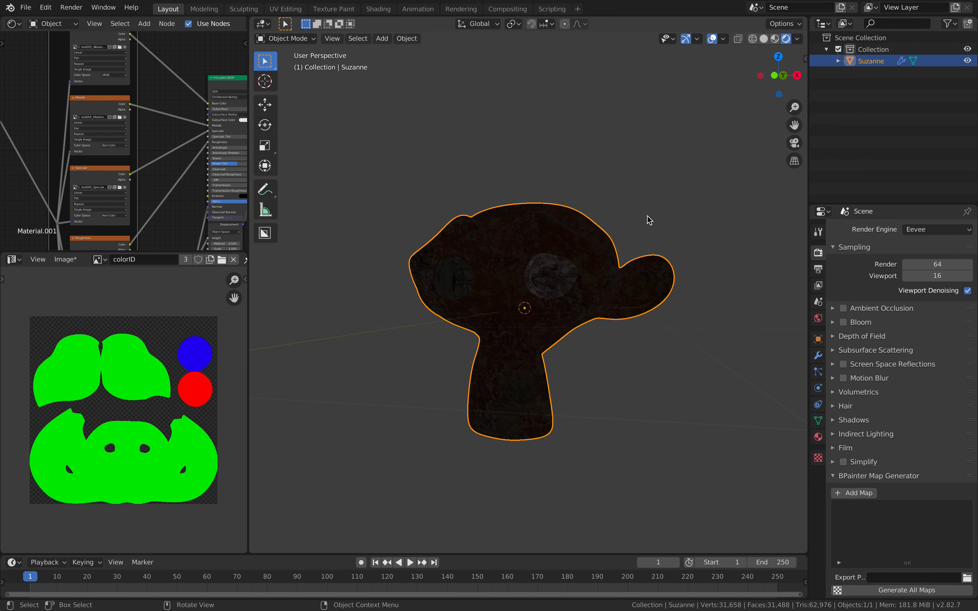
Add a Sun light to the scene and rotate it freely so it lights the front of the monkey head.
{"action": "left_click", "coordinate": [647, 220]}
{"action": "key", "text": "shift+a"}
{"action": "mouse_move", "coordinate": [643, 349]}
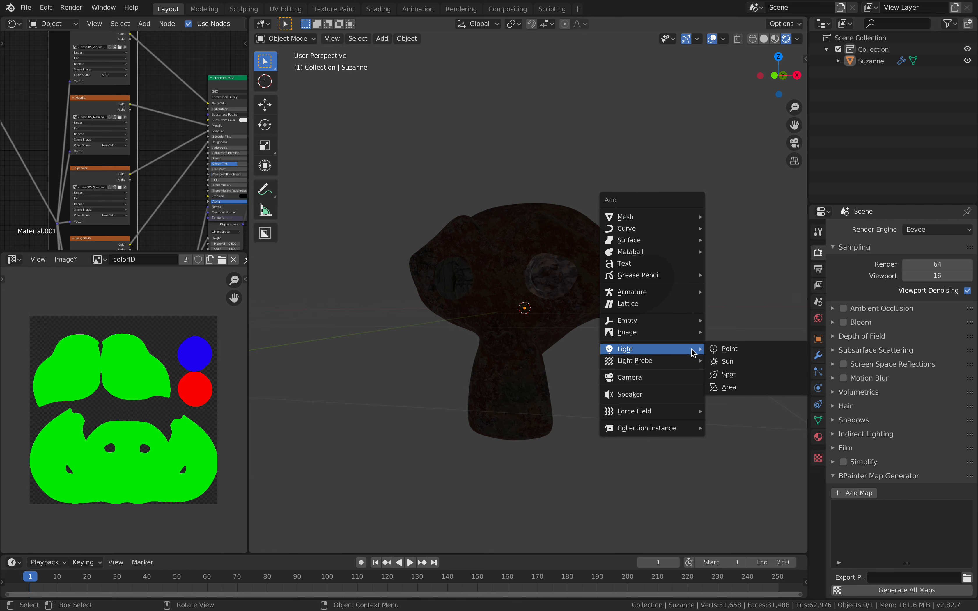
{"action": "left_click", "coordinate": [727, 362]}
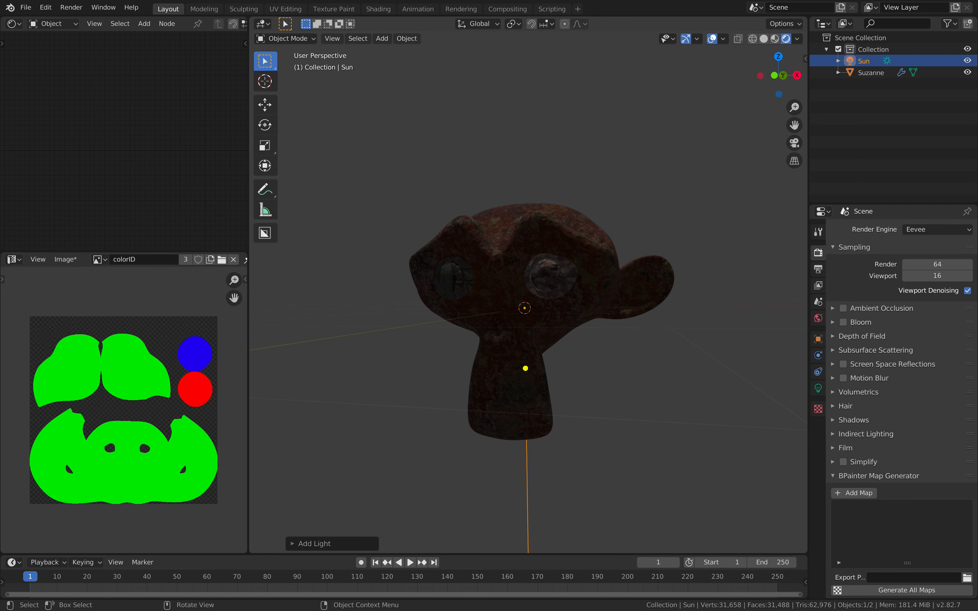
{"action": "key", "text": "r"}
{"action": "key", "text": "r"}
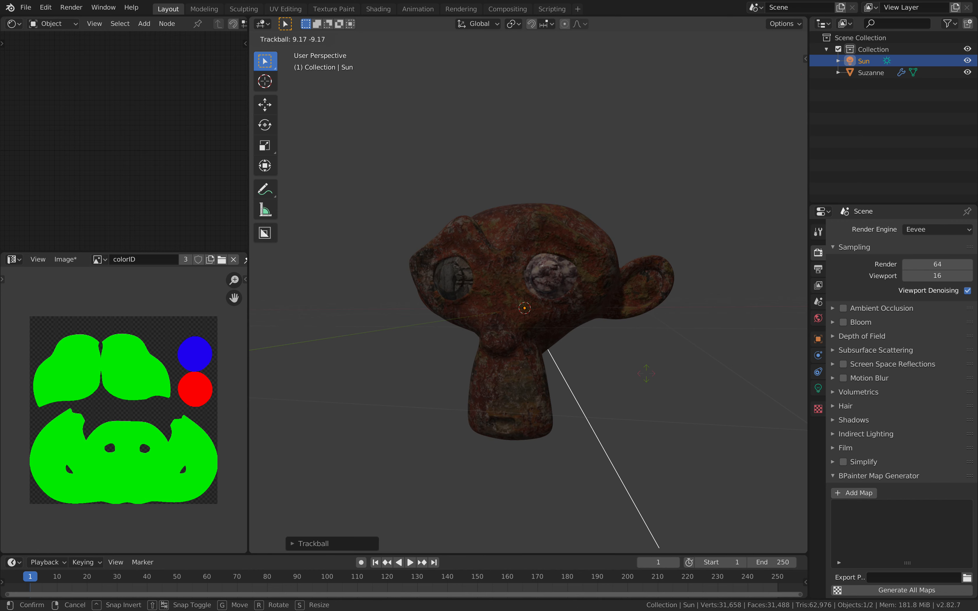
{"action": "left_click", "coordinate": [648, 376]}
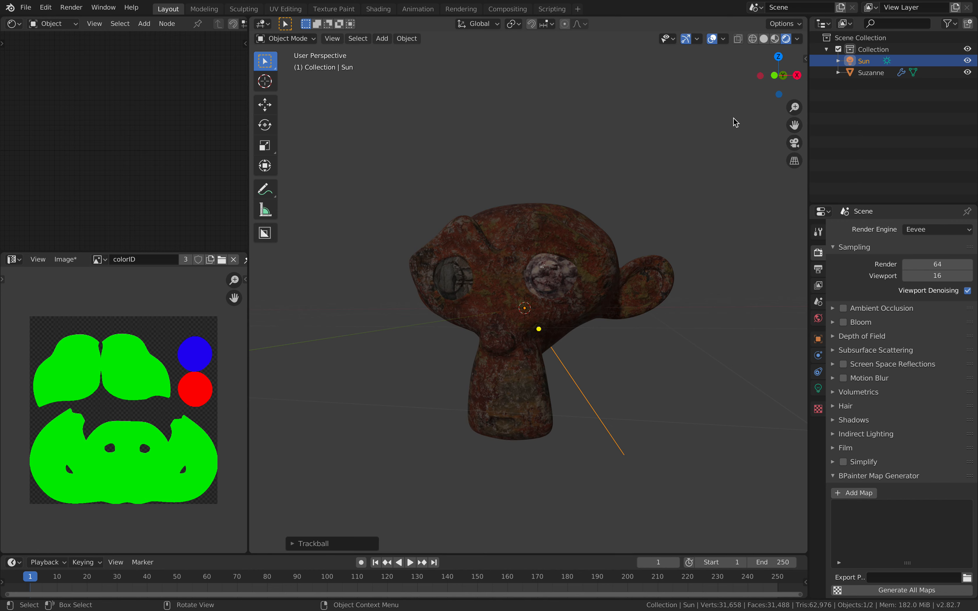
Switch the viewport to Material Preview shading with Scene Lights enabled and Scene World disabled.
{"action": "left_click", "coordinate": [775, 39]}
{"action": "middle_click_drag", "start_coordinate": [596, 235], "coordinate": [654, 219]}
{"action": "left_click", "coordinate": [797, 38]}
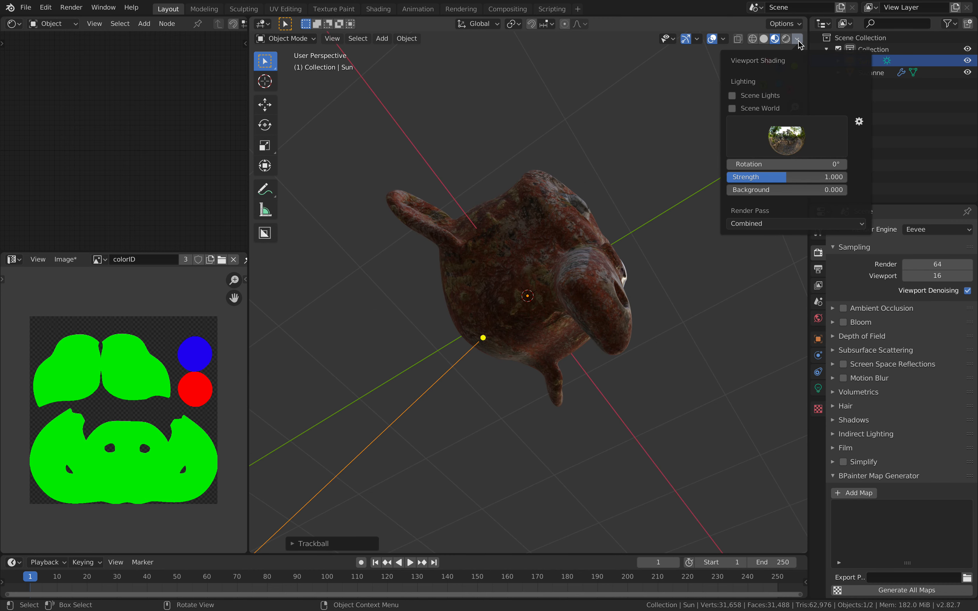
{"action": "left_click", "coordinate": [749, 96]}
{"action": "left_click", "coordinate": [740, 108]}
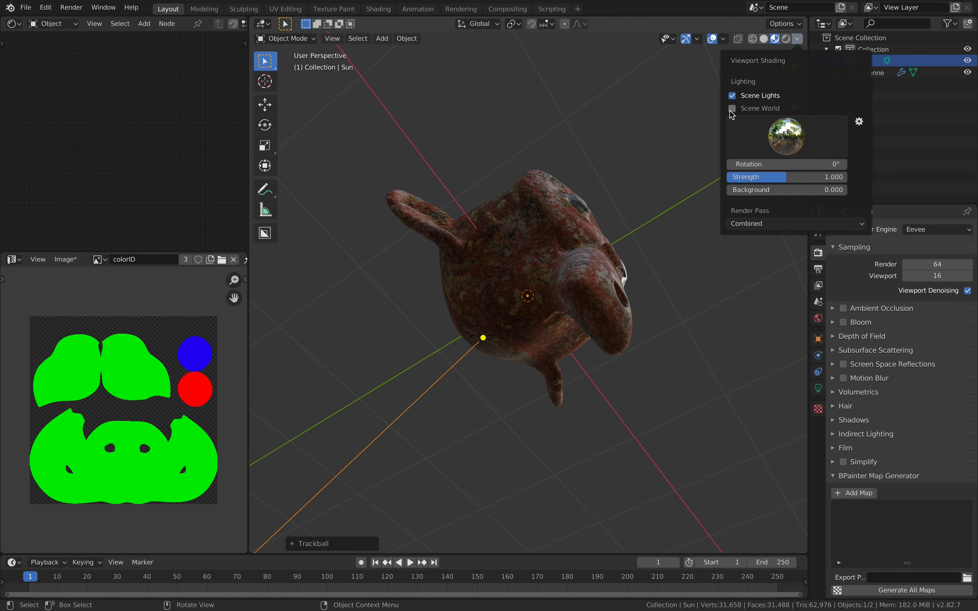
{"action": "middle_click_drag", "start_coordinate": [642, 201], "coordinate": [539, 305]}
{"action": "left_click", "coordinate": [798, 38]}
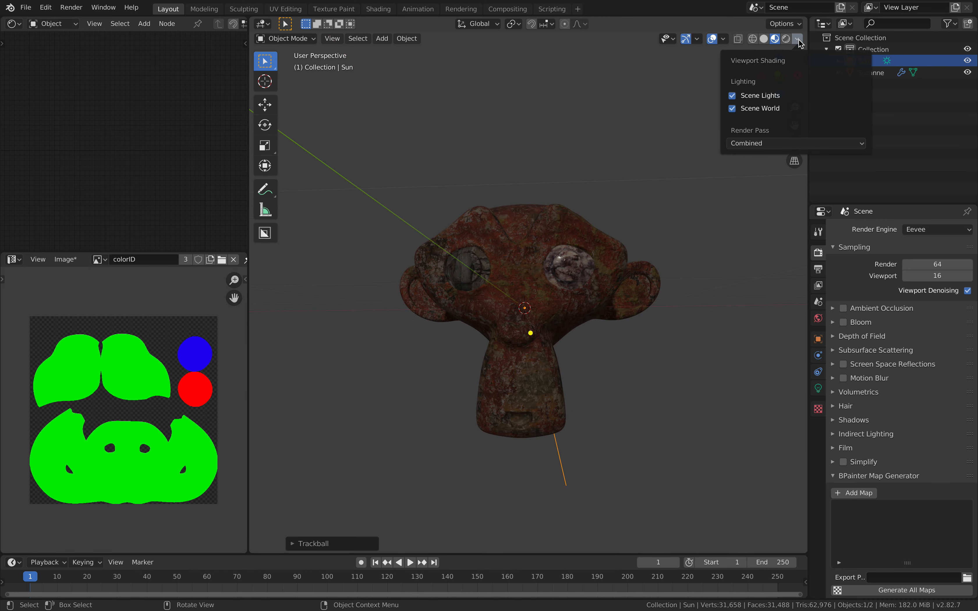
{"action": "left_click", "coordinate": [732, 108]}
{"action": "left_click", "coordinate": [733, 108]}
{"action": "mouse_move", "coordinate": [618, 174]}
{"action": "middle_mouse_down"}
{"action": "mouse_move", "coordinate": [608, 178]}
{"action": "mouse_move", "coordinate": [624, 186]}
{"action": "middle_mouse_up"}
{"action": "scroll", "coordinate": [607, 179], "scroll_direction": "up", "scroll_amount": 3}
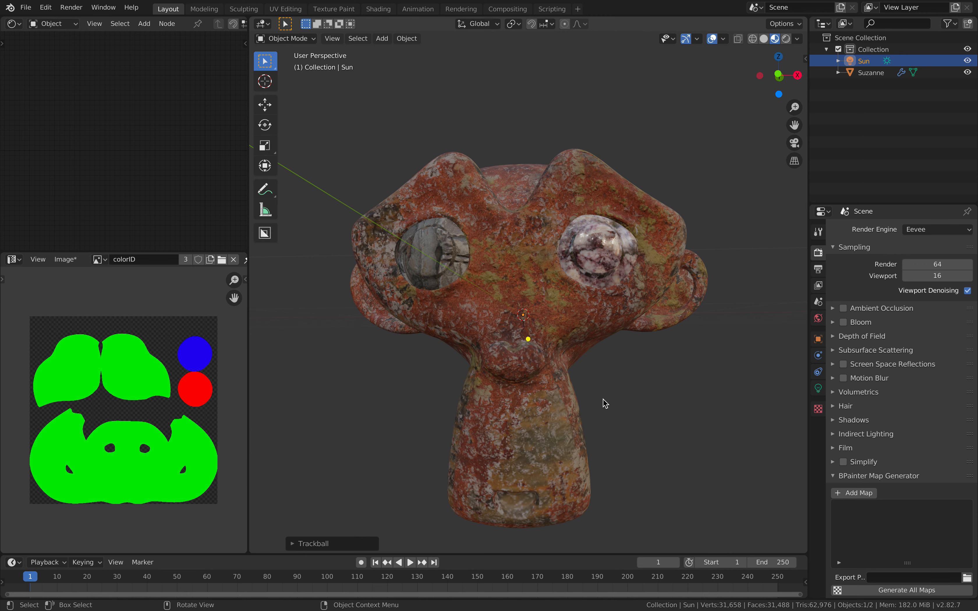
{"action": "middle_click_drag", "start_coordinate": [547, 396], "coordinate": [607, 396]}
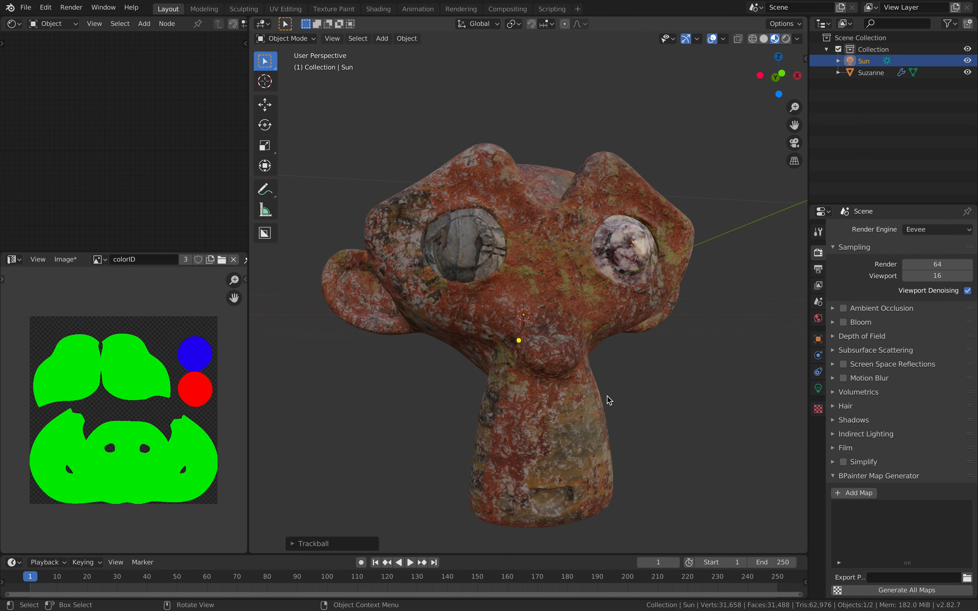
Move the full-screen Blender space directly after Desktop 1 and switch to Quixel Mixer.
{"action": "key", "text": "ctrl+Left"}
{"action": "key", "text": "ctrl+Up"}
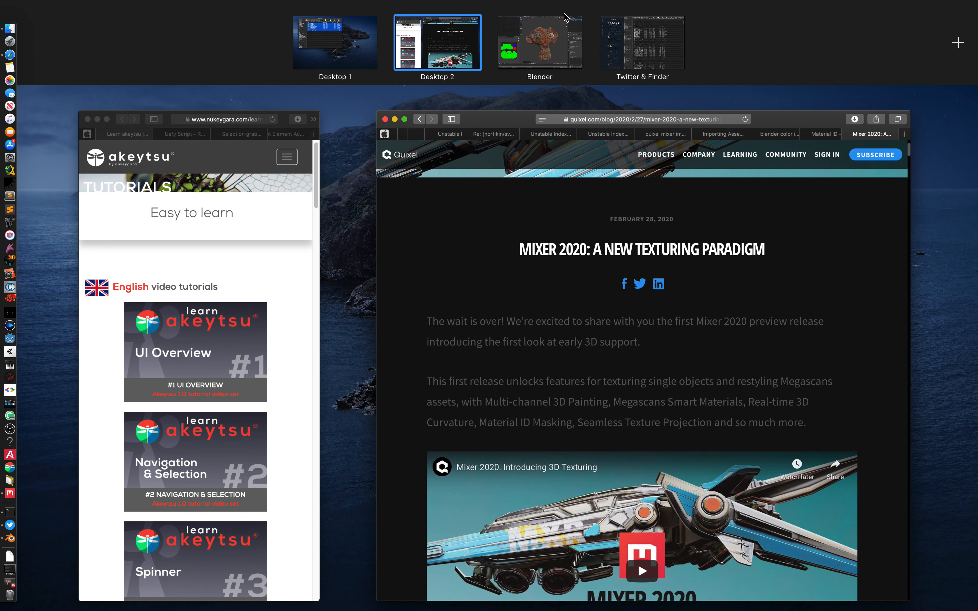
{"action": "left_click_drag", "start_coordinate": [565, 17], "coordinate": [431, 29]}
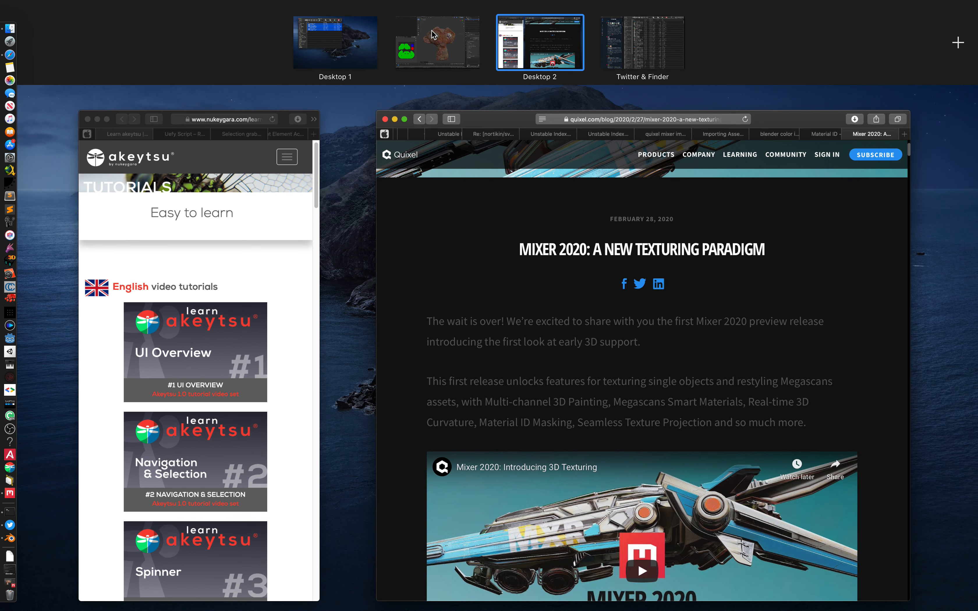
{"action": "left_click", "coordinate": [431, 31]}
{"action": "key", "text": "ctrl+Left"}
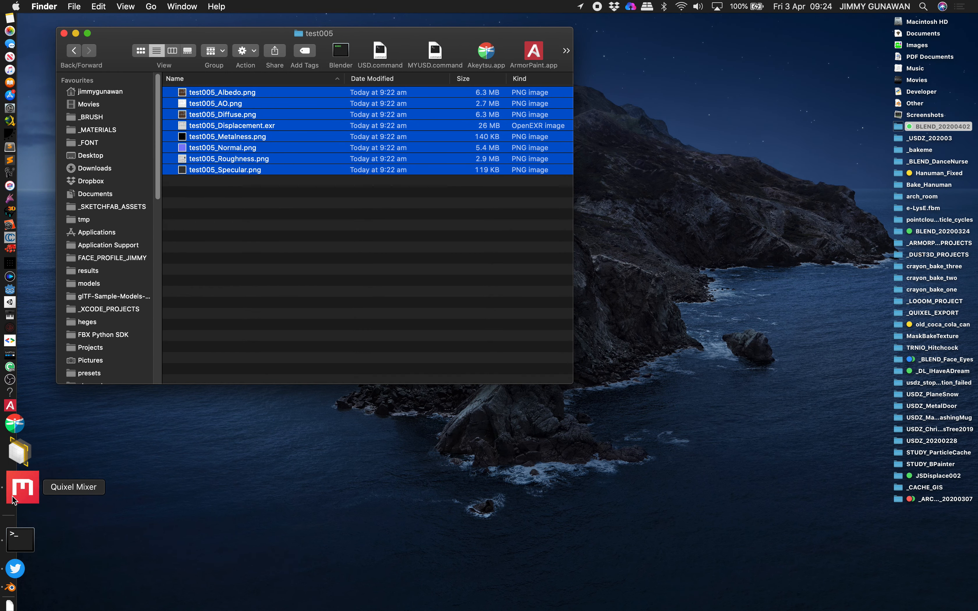
{"action": "left_click", "coordinate": [15, 499]}
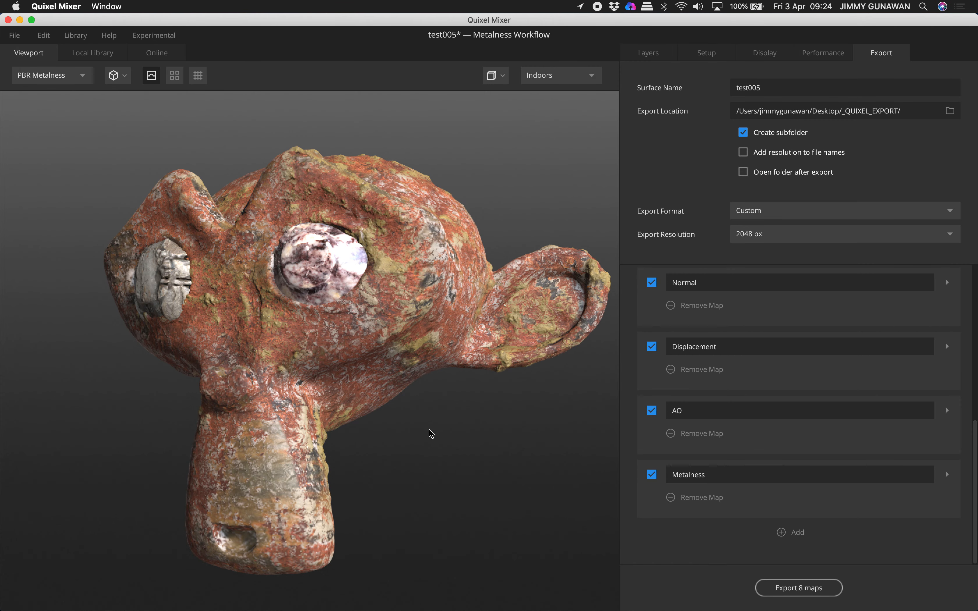
Try the Pisa environment on the monkey head and set the viewport lighting to Flourescent.
{"action": "left_click_drag", "start_coordinate": [372, 421], "coordinate": [415, 420]}
{"action": "scroll", "coordinate": [404, 422], "scroll_direction": "down", "scroll_amount": 3}
{"action": "scroll", "coordinate": [414, 423], "scroll_direction": "up", "scroll_amount": 3}
{"action": "left_click", "coordinate": [560, 80]}
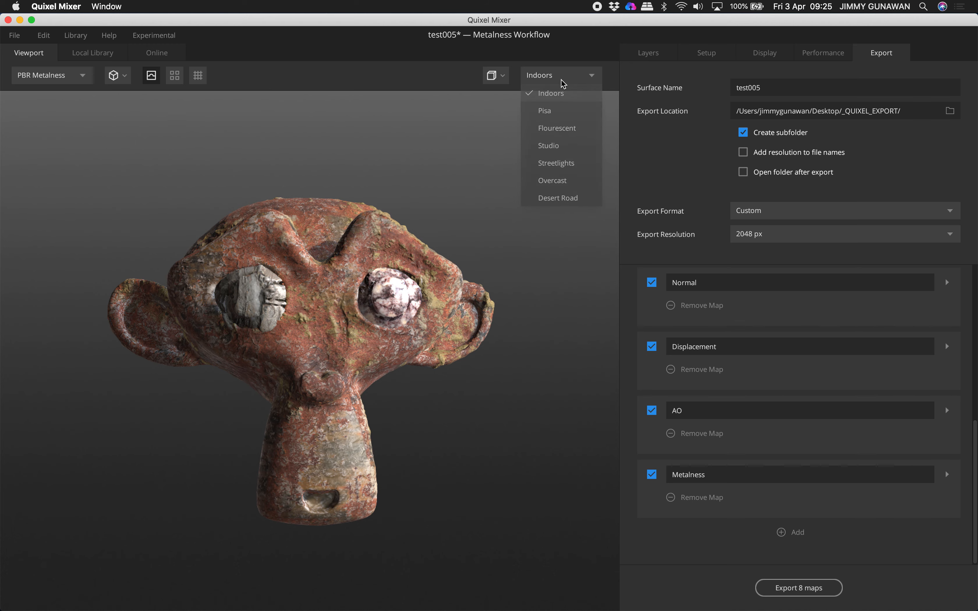
{"action": "left_click", "coordinate": [557, 118]}
{"action": "left_click", "coordinate": [556, 83]}
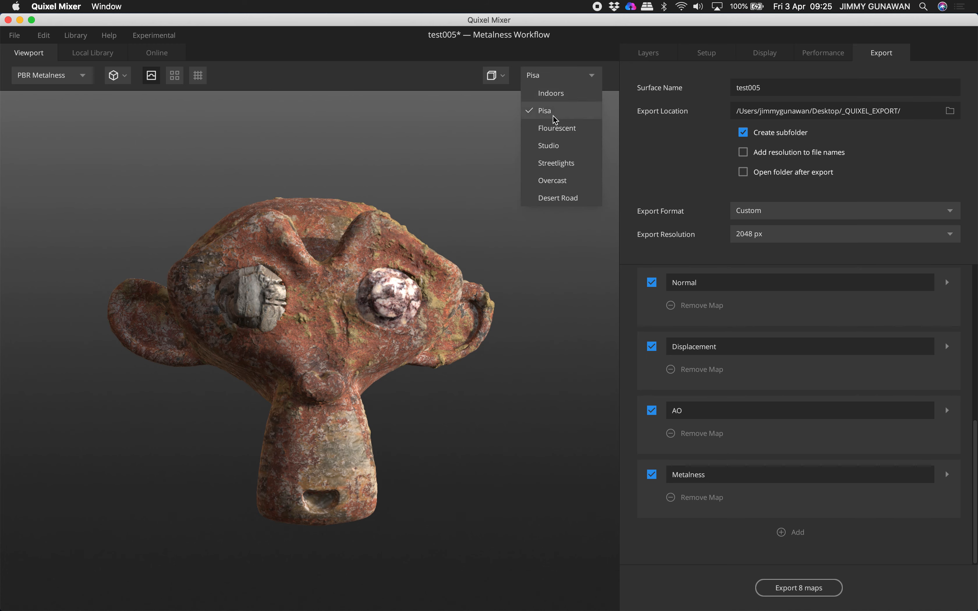
{"action": "left_click", "coordinate": [559, 128]}
{"action": "left_click_drag", "start_coordinate": [448, 204], "coordinate": [430, 206]}
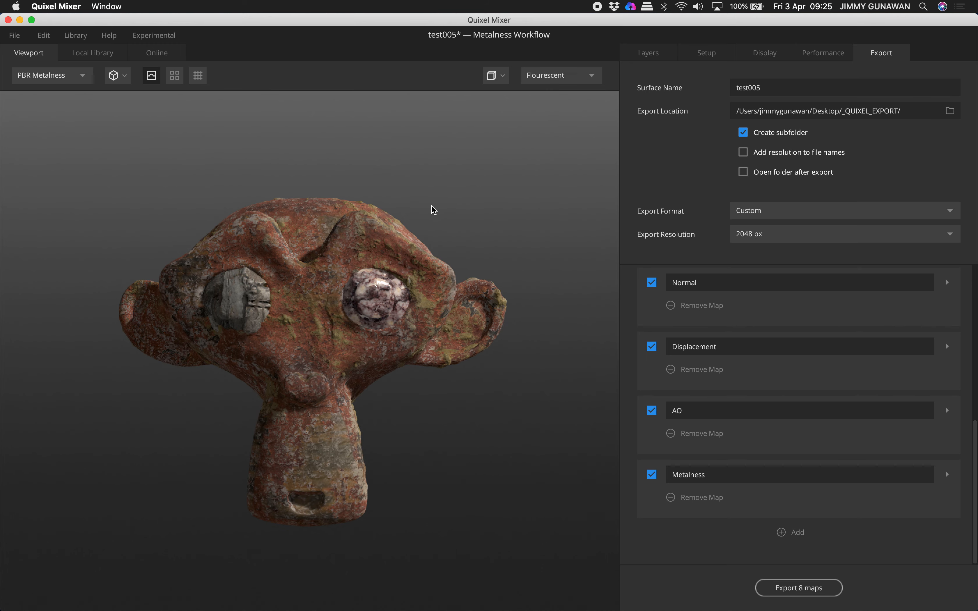
Compare the textured monkey head in Blender with the Mixer version and its layer stack from several angles.
{"action": "key", "text": "ctrl+Right"}
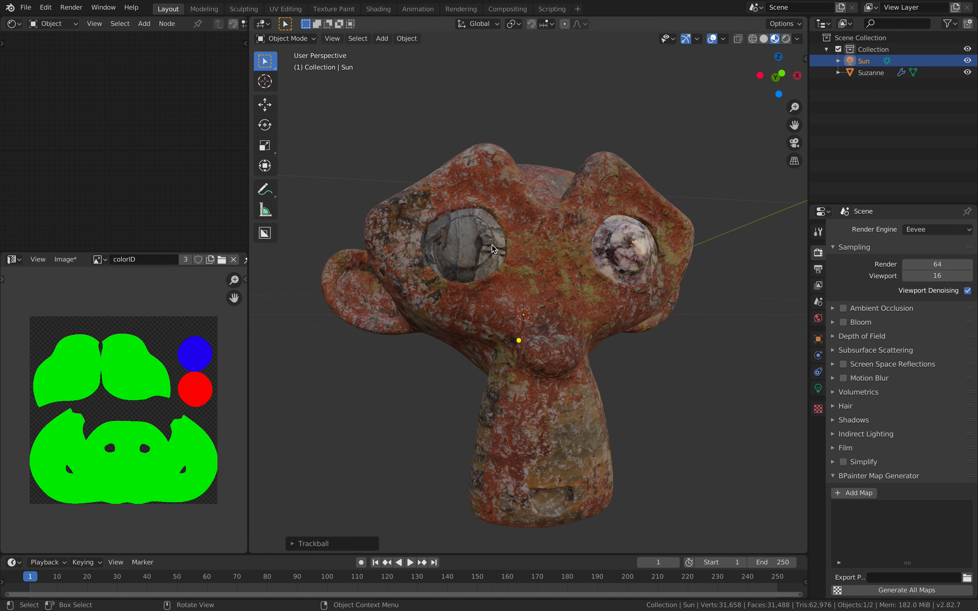
{"action": "middle_click_drag", "start_coordinate": [509, 241], "coordinate": [545, 253]}
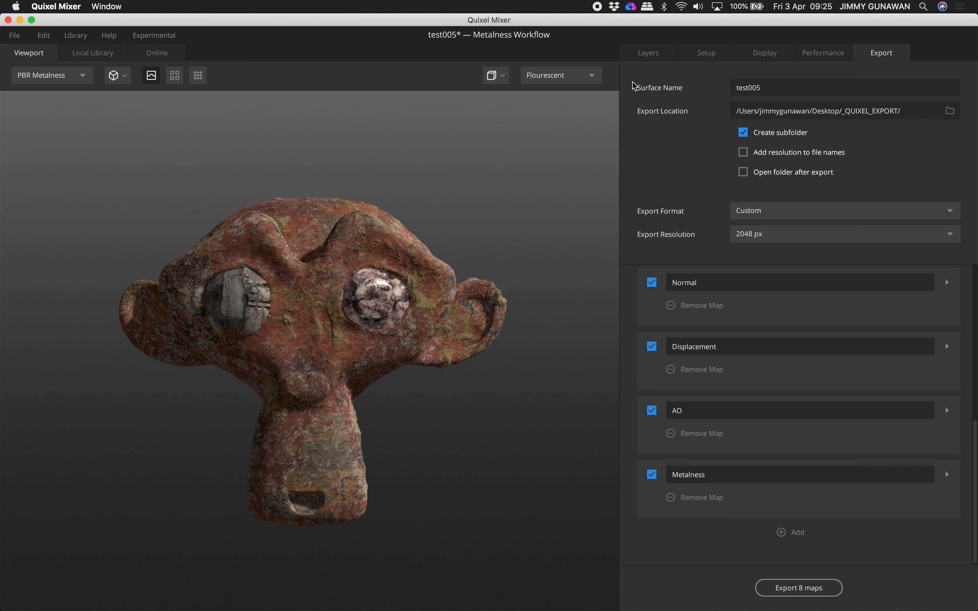
{"action": "left_click", "coordinate": [648, 53]}
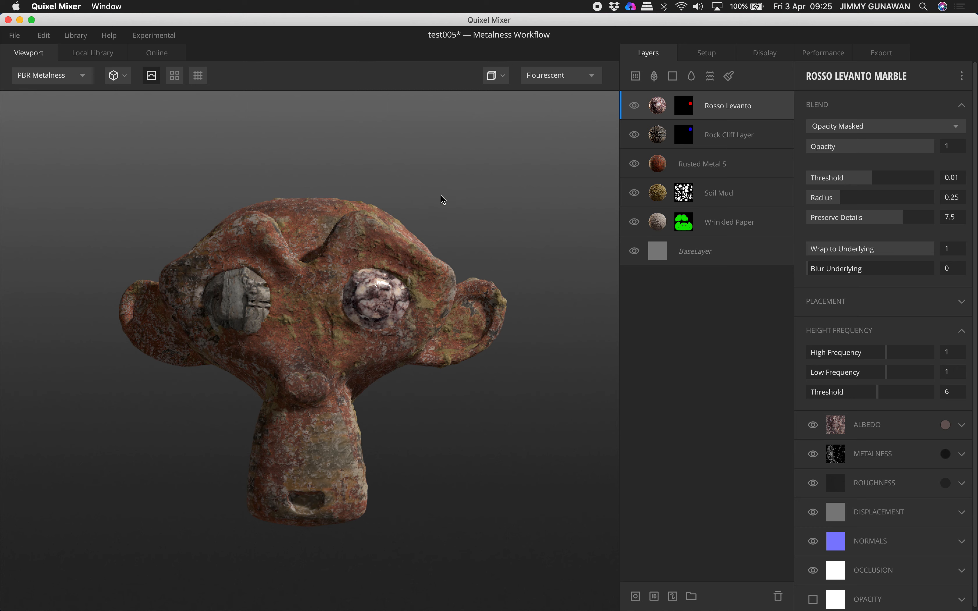
{"action": "left_click_drag", "start_coordinate": [442, 200], "coordinate": [467, 194]}
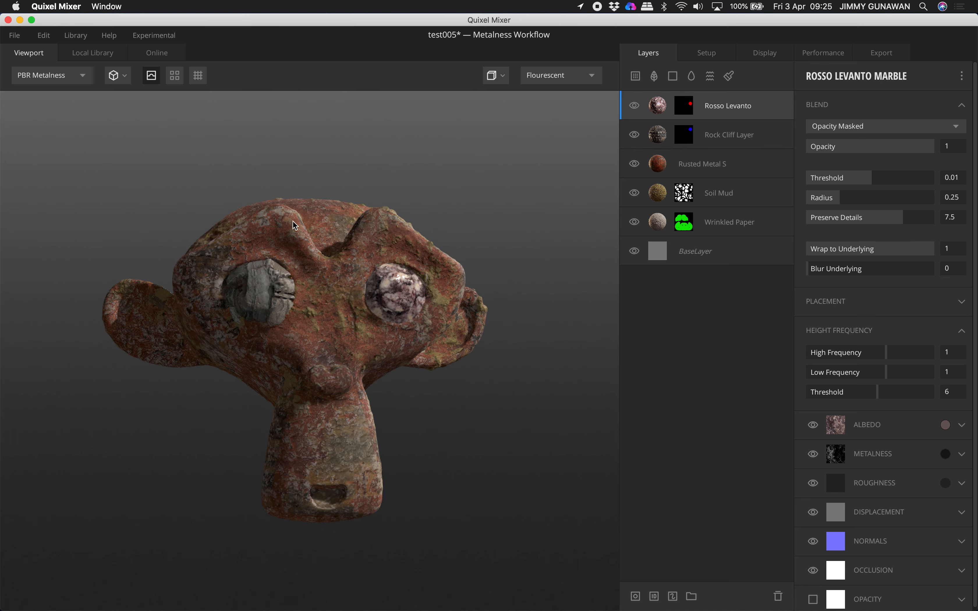
{"action": "key", "text": "ctrl+Right"}
{"action": "middle_click_drag", "start_coordinate": [496, 242], "coordinate": [558, 251]}
{"action": "scroll", "coordinate": [539, 247], "scroll_direction": "up", "scroll_amount": 4}
{"action": "scroll", "coordinate": [540, 248], "scroll_direction": "down", "scroll_amount": 6}
{"action": "scroll", "coordinate": [540, 247], "scroll_direction": "up", "scroll_amount": 2}
{"action": "key", "text": "ctrl+Left"}
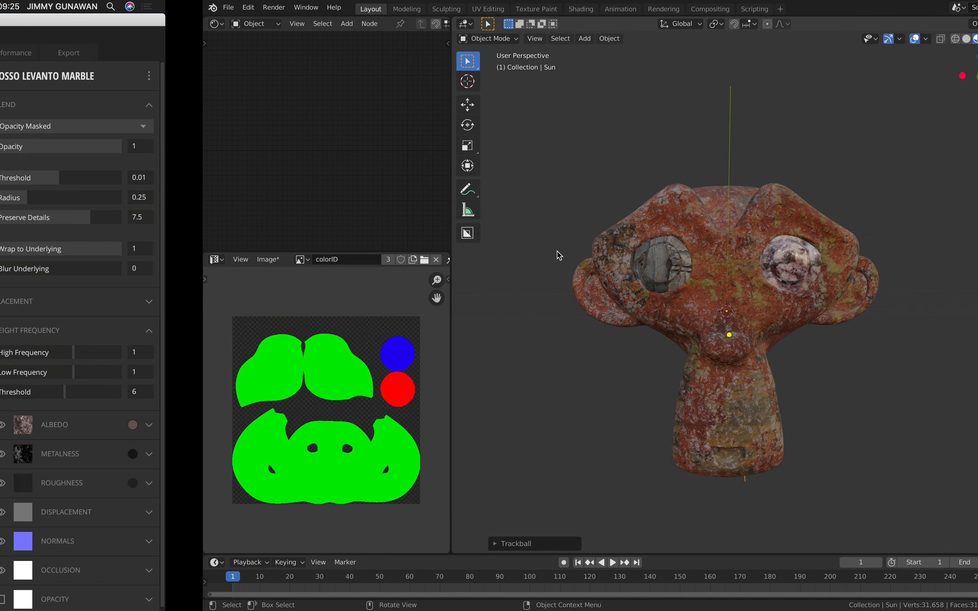
{"action": "key", "text": "ctrl+Right"}
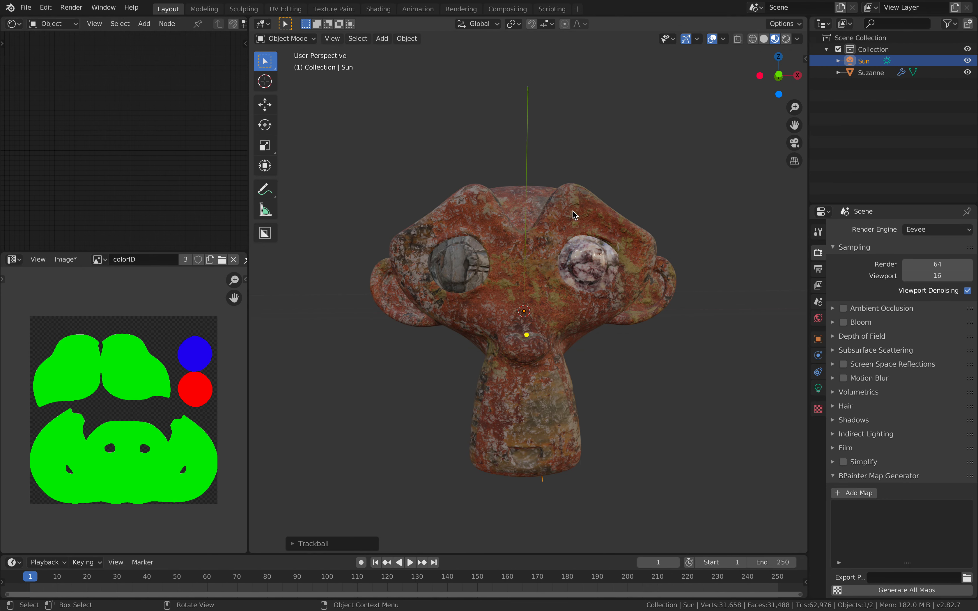
{"action": "middle_click_drag", "start_coordinate": [632, 230], "coordinate": [600, 229]}
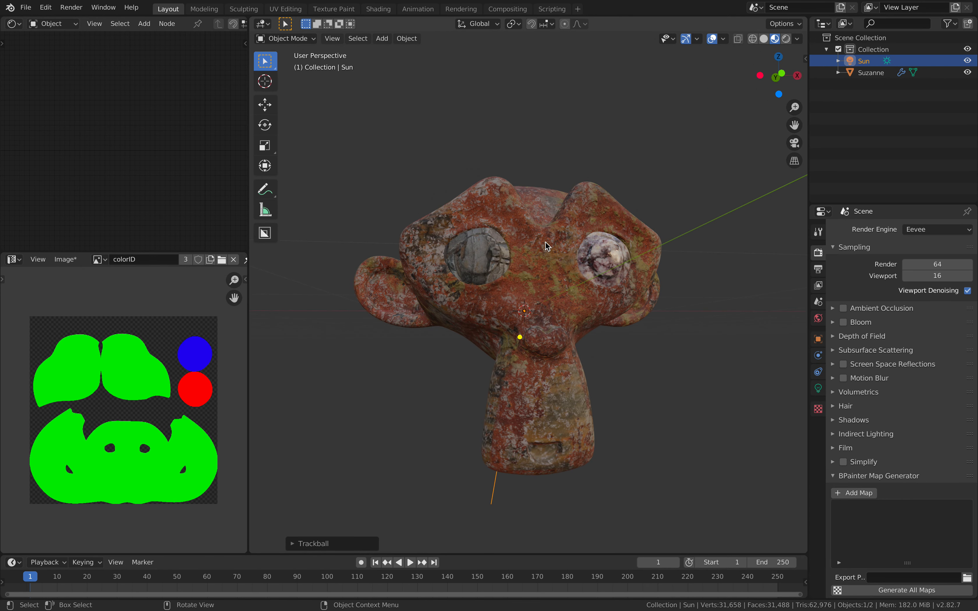
{"action": "key", "text": "g"}
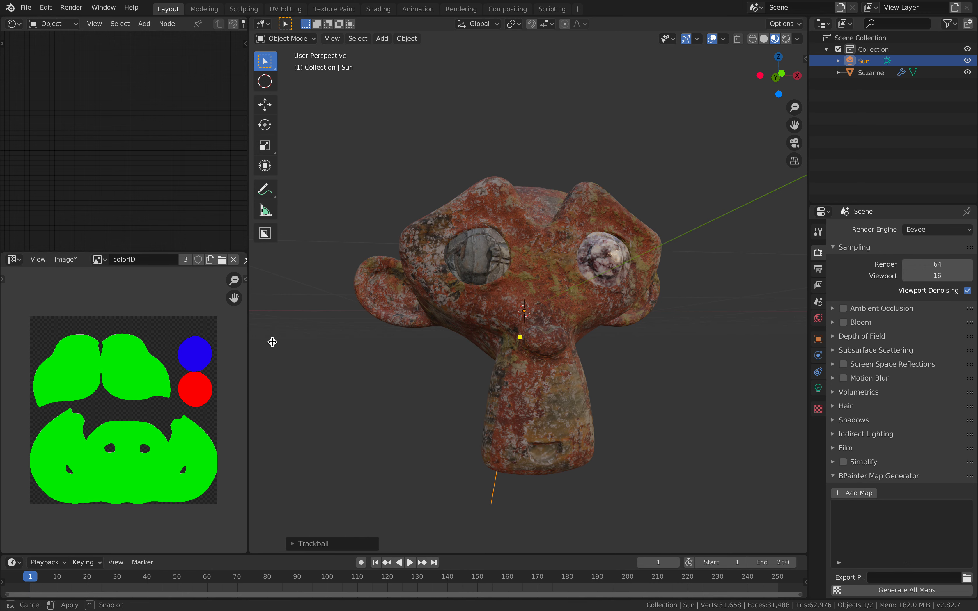
{"action": "left_click_drag", "start_coordinate": [248, 341], "coordinate": [275, 340]}
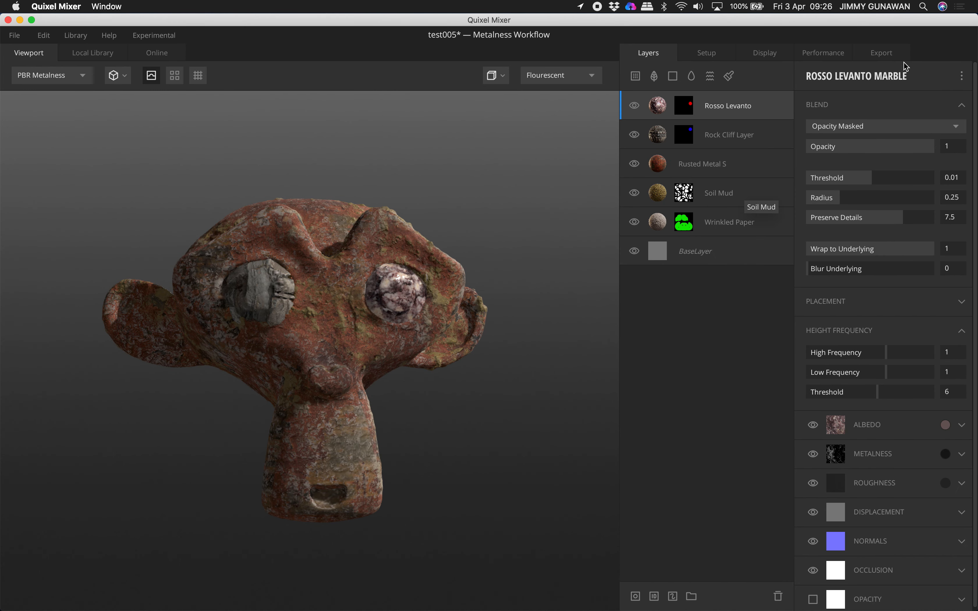
Review Mixer's display, performance, export and setup settings, and return to the Rosso Levanto layer.
{"action": "left_click", "coordinate": [772, 54]}
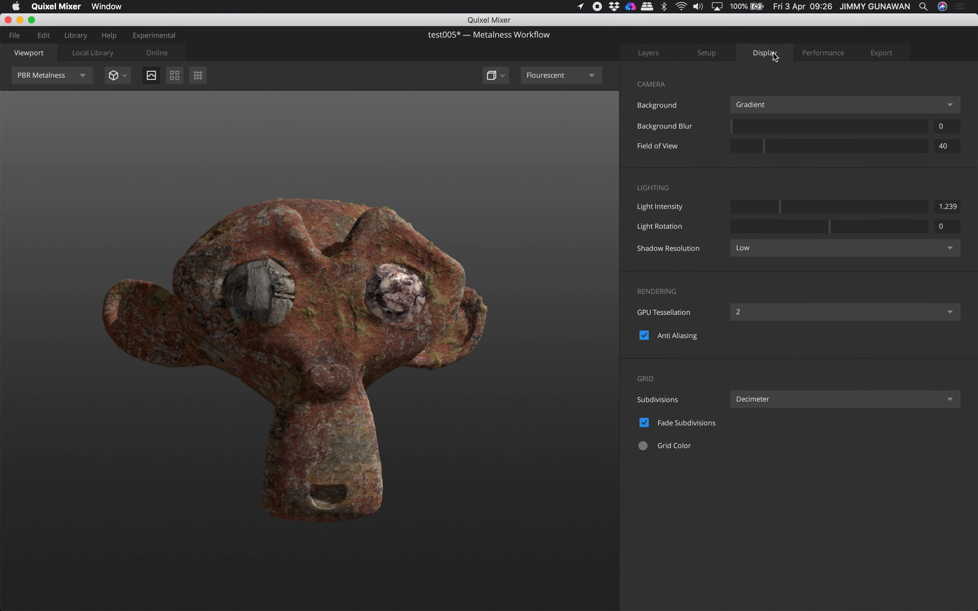
{"action": "left_click", "coordinate": [820, 56]}
{"action": "left_click", "coordinate": [881, 56]}
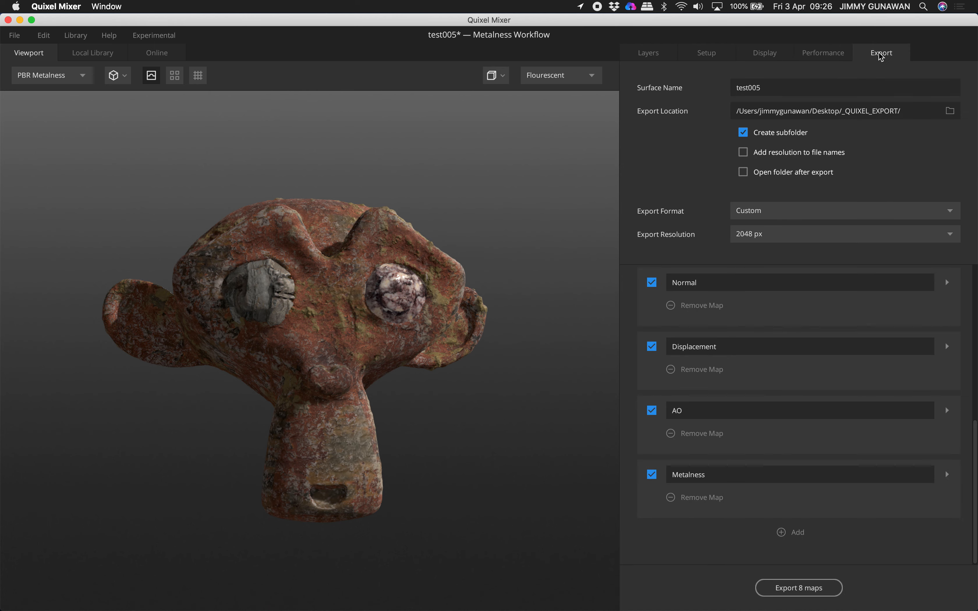
{"action": "left_click", "coordinate": [714, 58]}
{"action": "left_click", "coordinate": [649, 56]}
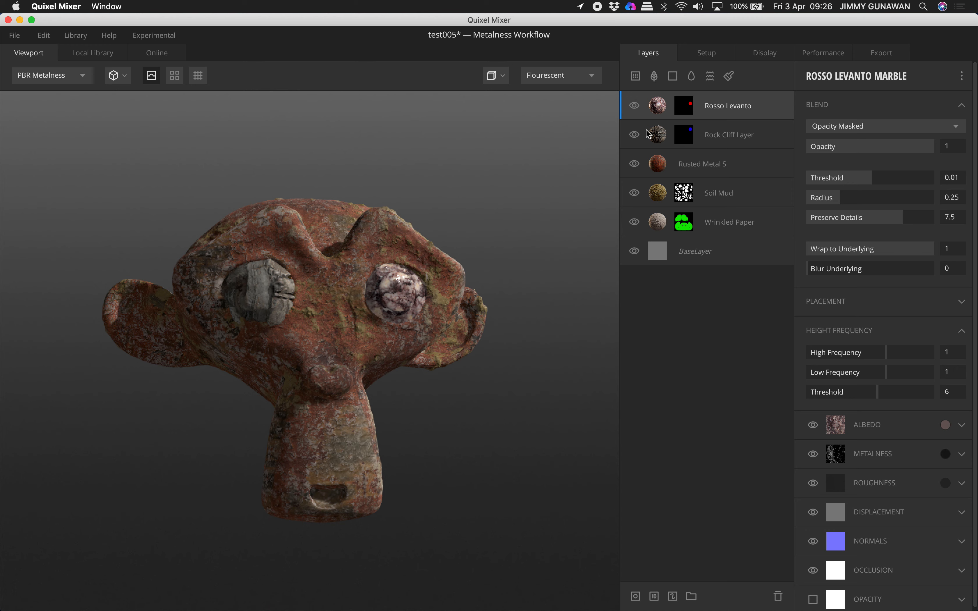
{"action": "left_click", "coordinate": [657, 107]}
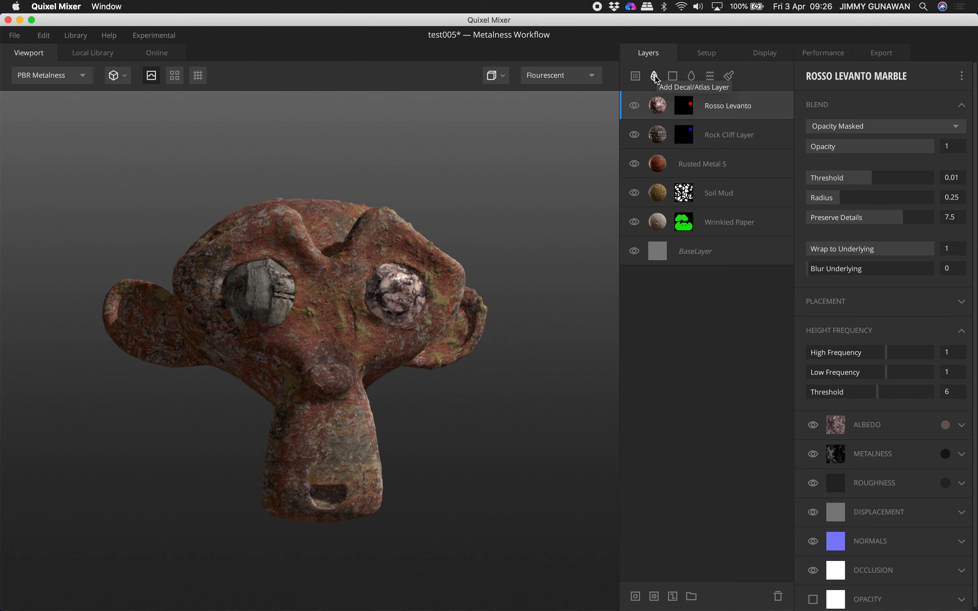
Browse the local library's Atlas, Surface and Imperfection assets, and return to the 3D viewport.
{"action": "left_click", "coordinate": [656, 77]}
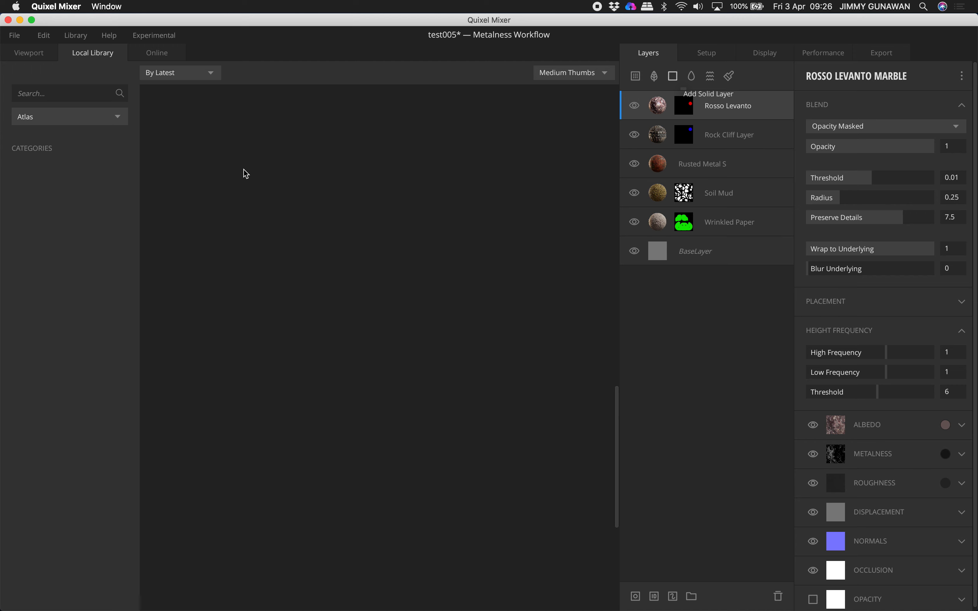
{"action": "left_click", "coordinate": [83, 119]}
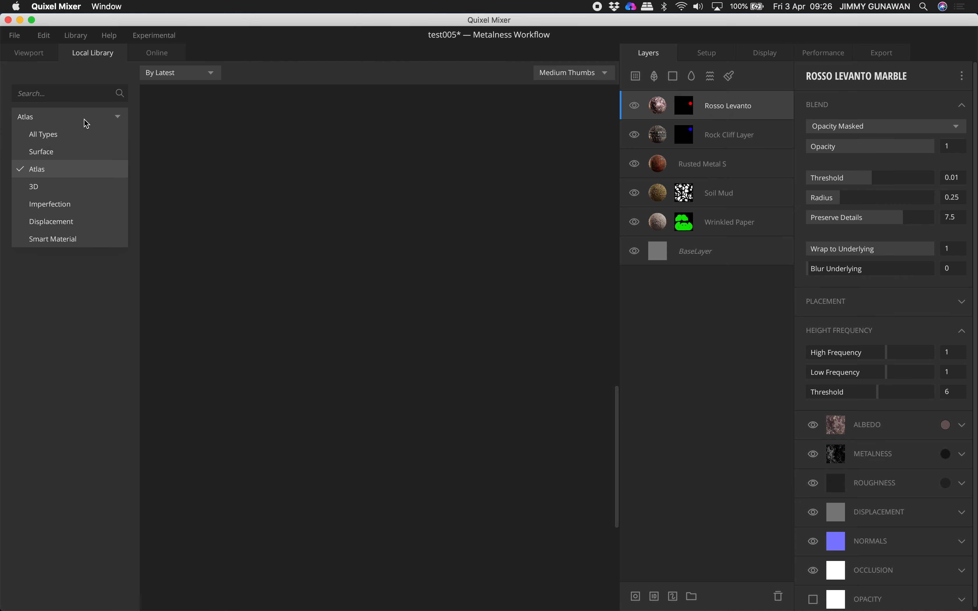
{"action": "left_click", "coordinate": [81, 156]}
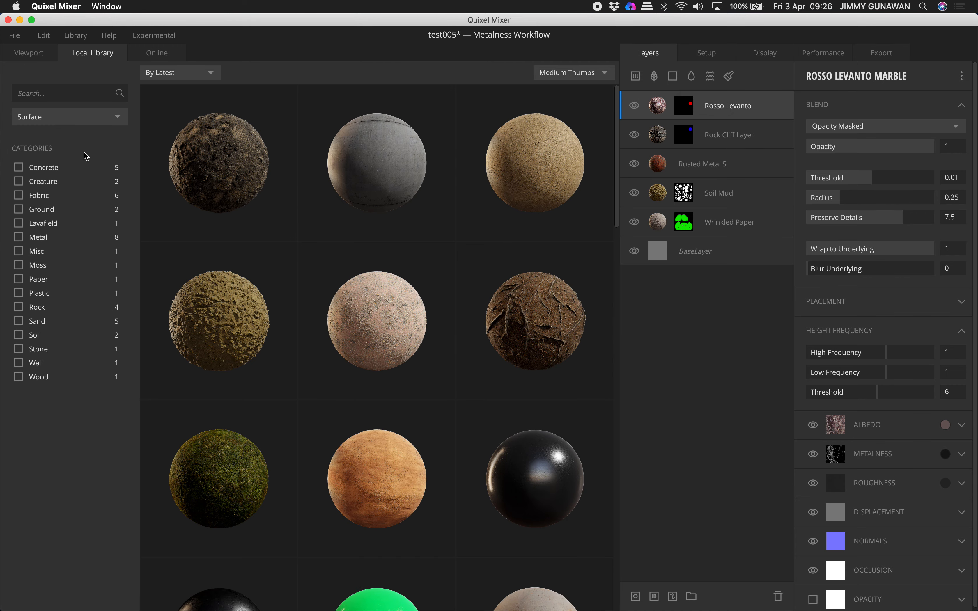
{"action": "left_click", "coordinate": [86, 118]}
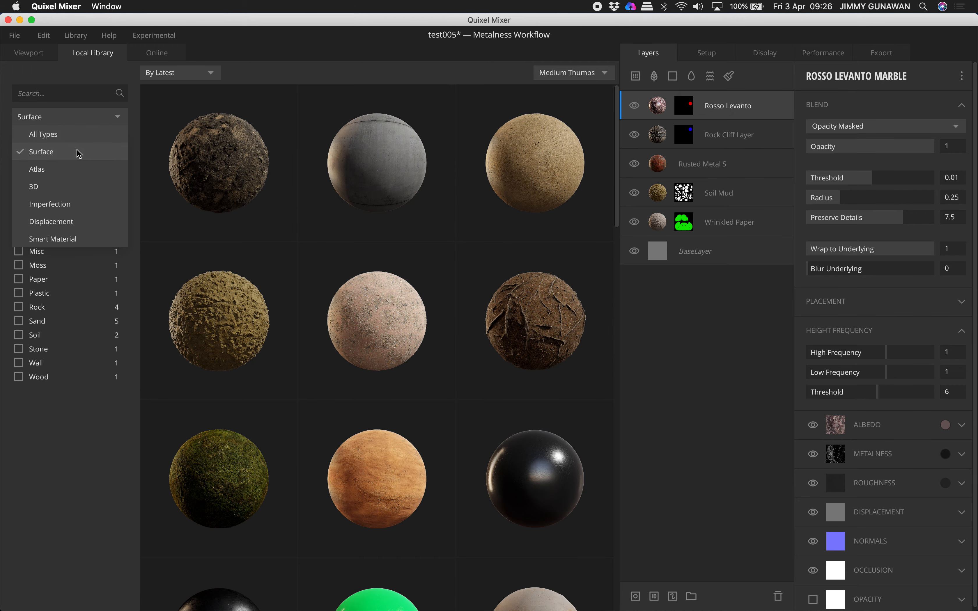
{"action": "left_click", "coordinate": [75, 204]}
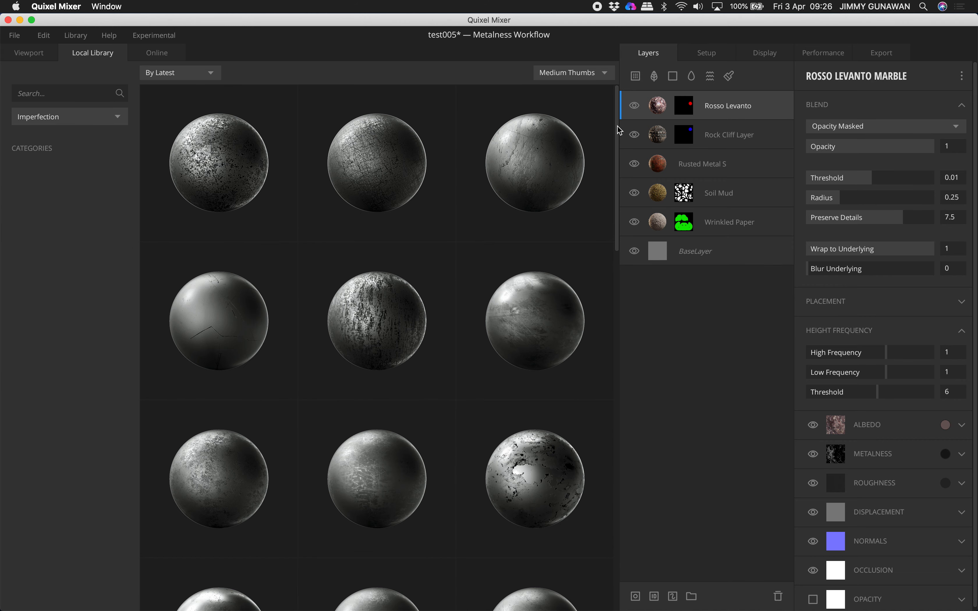
{"action": "left_click_drag", "start_coordinate": [618, 129], "coordinate": [622, 85]}
{"action": "left_click", "coordinate": [41, 56]}
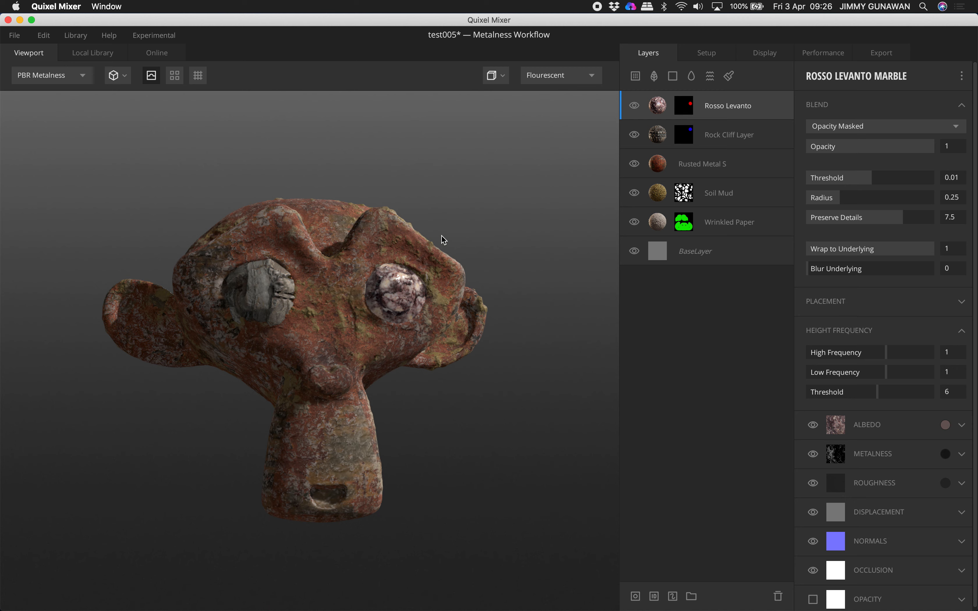
Compare the monkey head in Blender from another angle with its Quixel Mixer version.
{"action": "key", "text": "ctrl+Right"}
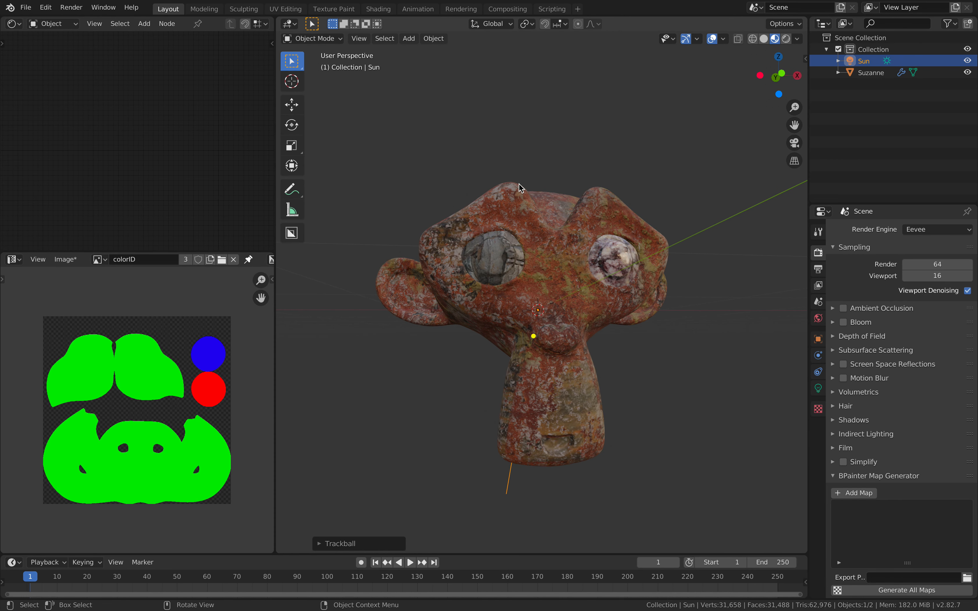
{"action": "left_click", "coordinate": [515, 182]}
{"action": "middle_click_drag", "start_coordinate": [545, 186], "coordinate": [423, 202]}
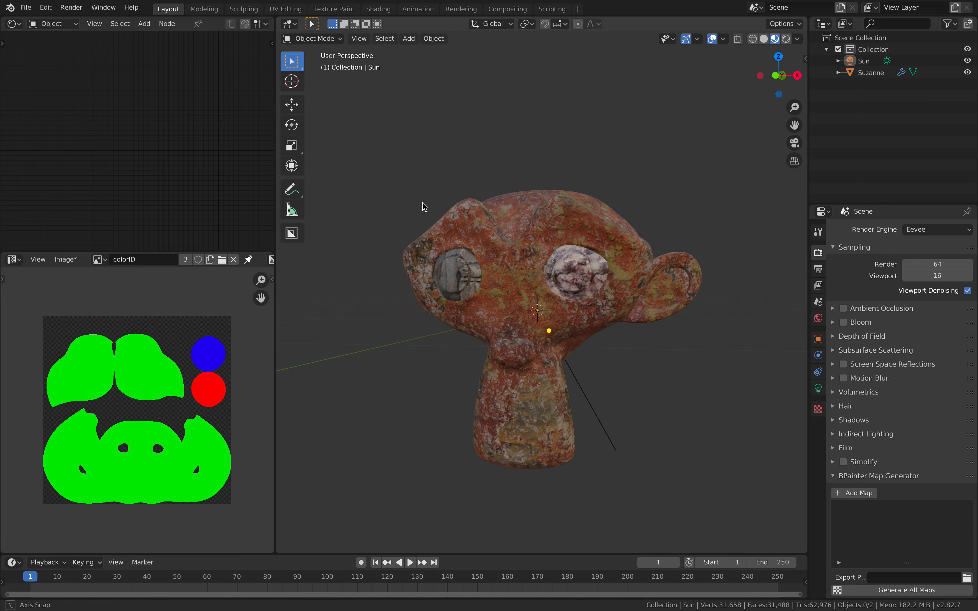
{"action": "key", "text": "ctrl+Left"}
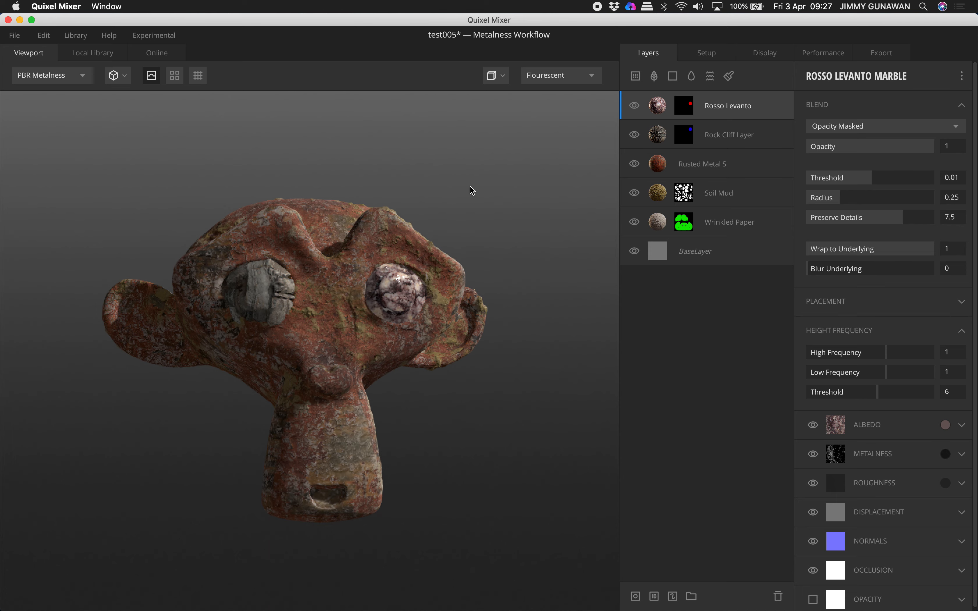
{"action": "key", "text": "ctrl+Right"}
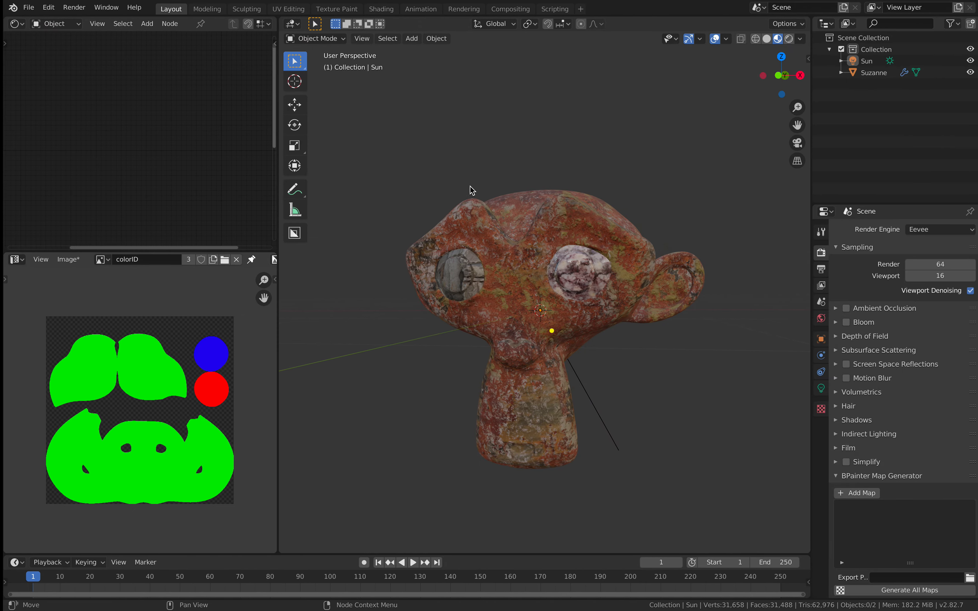
{"action": "key", "text": "ctrl+Left"}
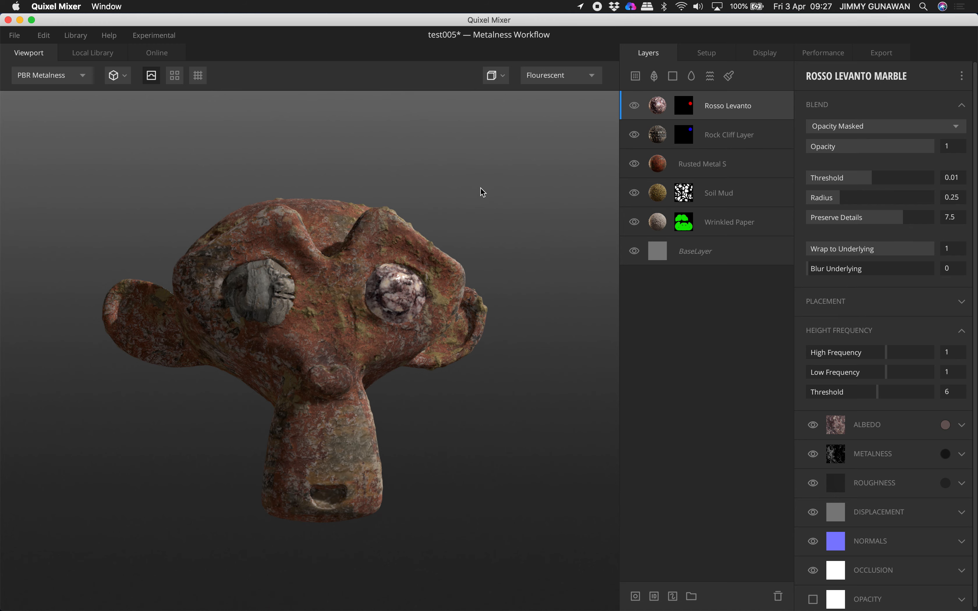
Switch to Blender and export Suzanne to the Desktop as the glTF Binary file color_id_study_001.
{"action": "key", "text": "ctrl+Right"}
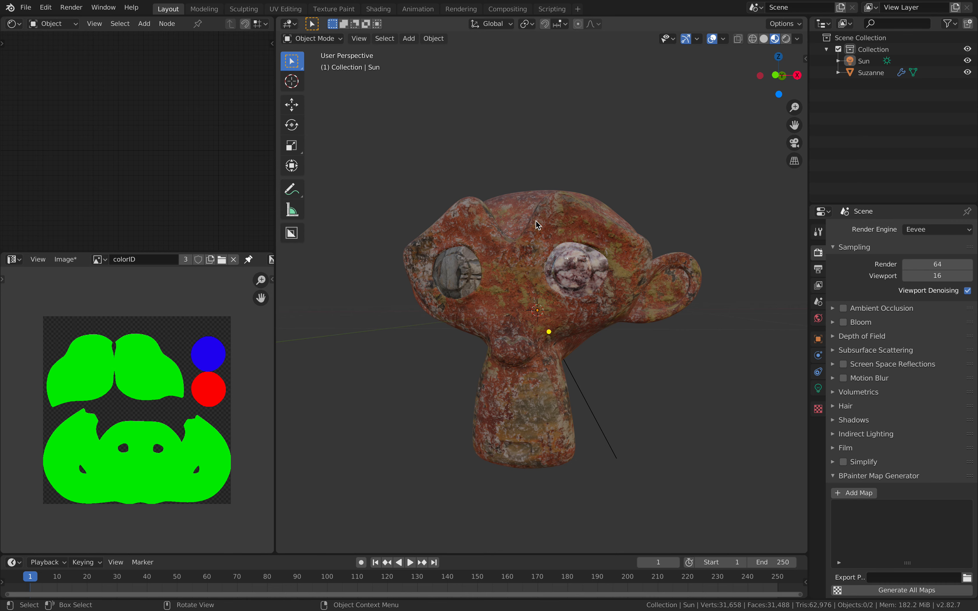
{"action": "left_click", "coordinate": [510, 241]}
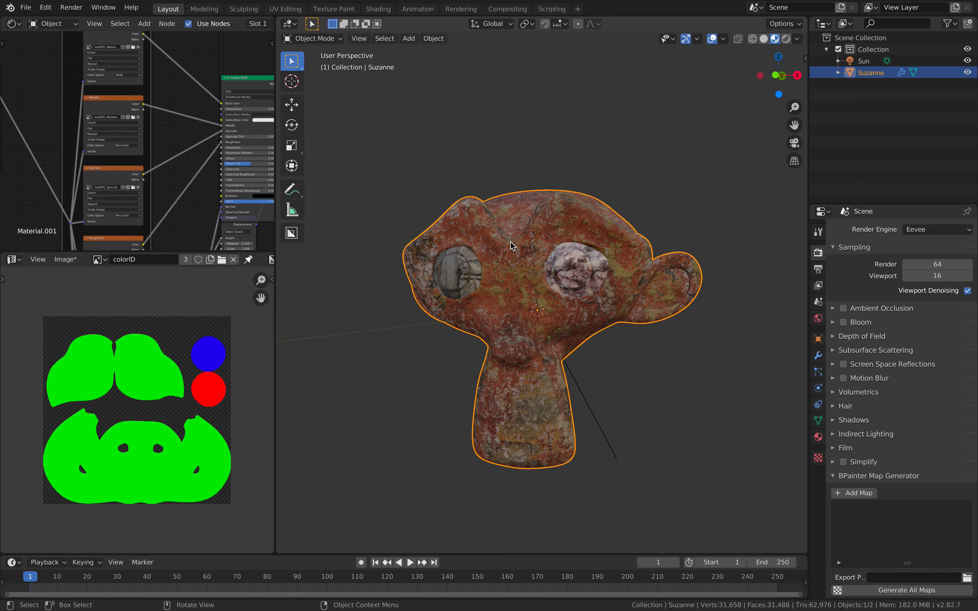
{"action": "left_click", "coordinate": [26, 7]}
{"action": "mouse_move", "coordinate": [76, 178]}
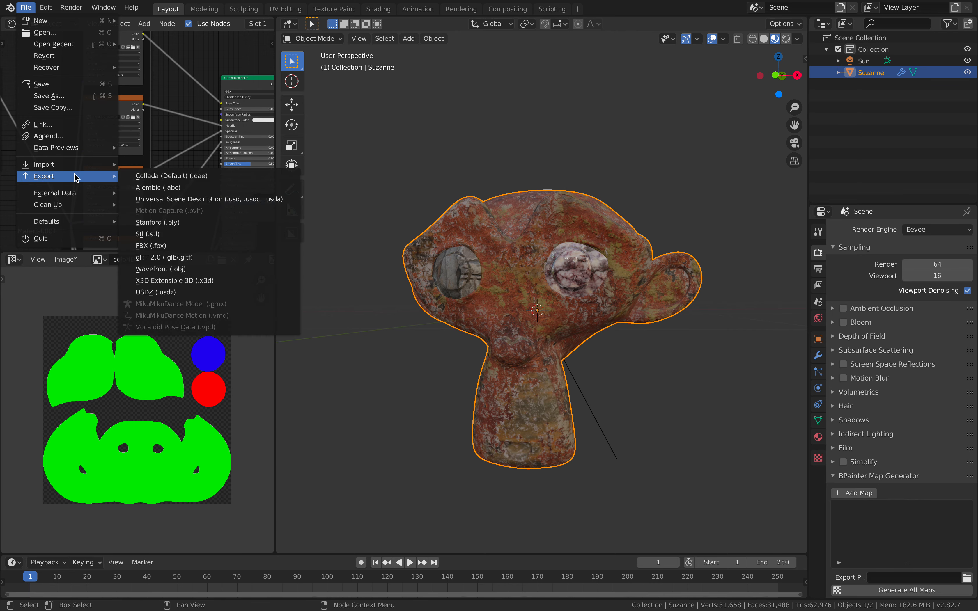
{"action": "left_click", "coordinate": [202, 258]}
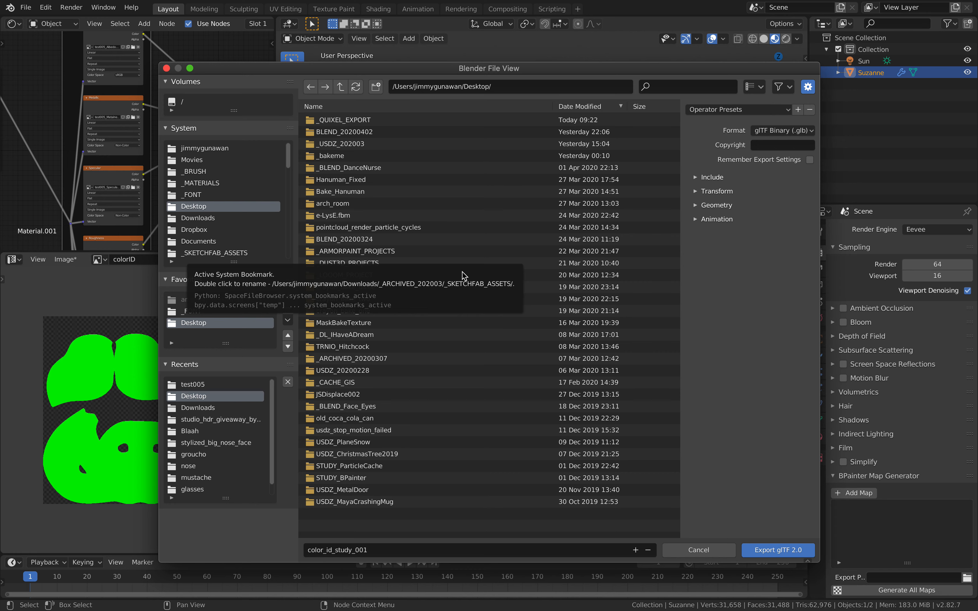
{"action": "left_click", "coordinate": [771, 550]}
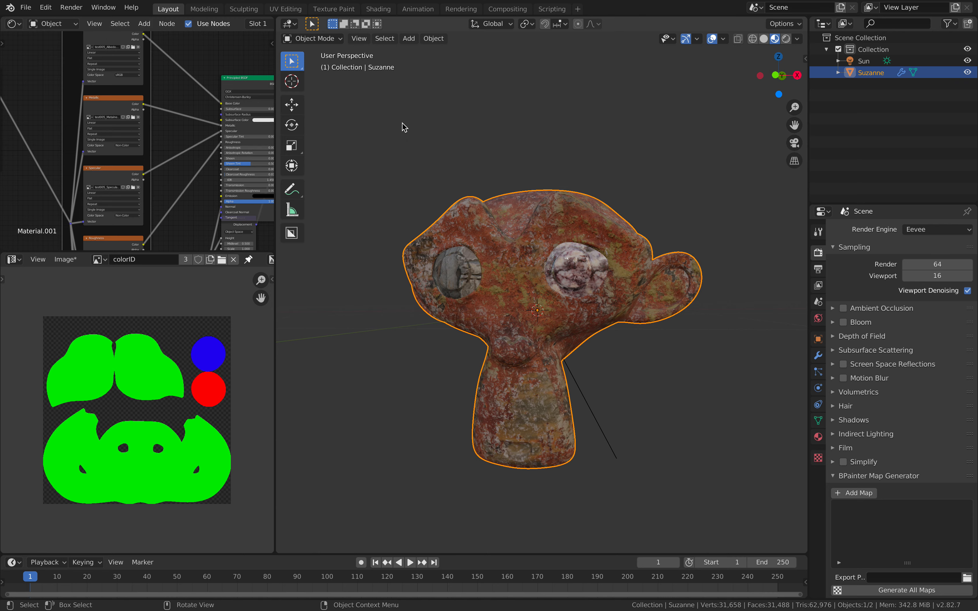
Switch to Quixel Mixer and quit it, saving the changes to the test005 mix.
{"action": "key", "text": "ctrl+Left"}
{"action": "left_click", "coordinate": [56, 6]}
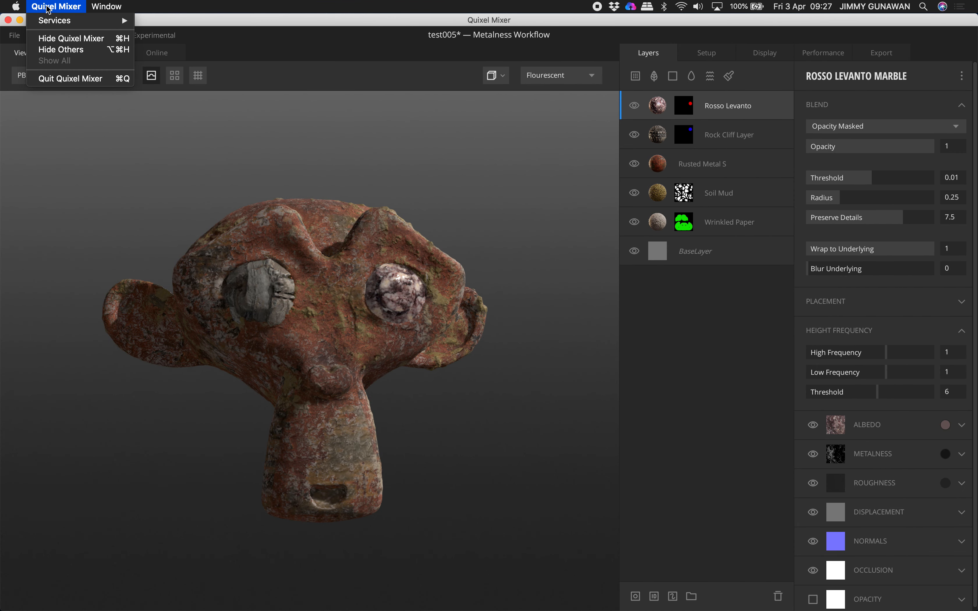
{"action": "left_click", "coordinate": [65, 79]}
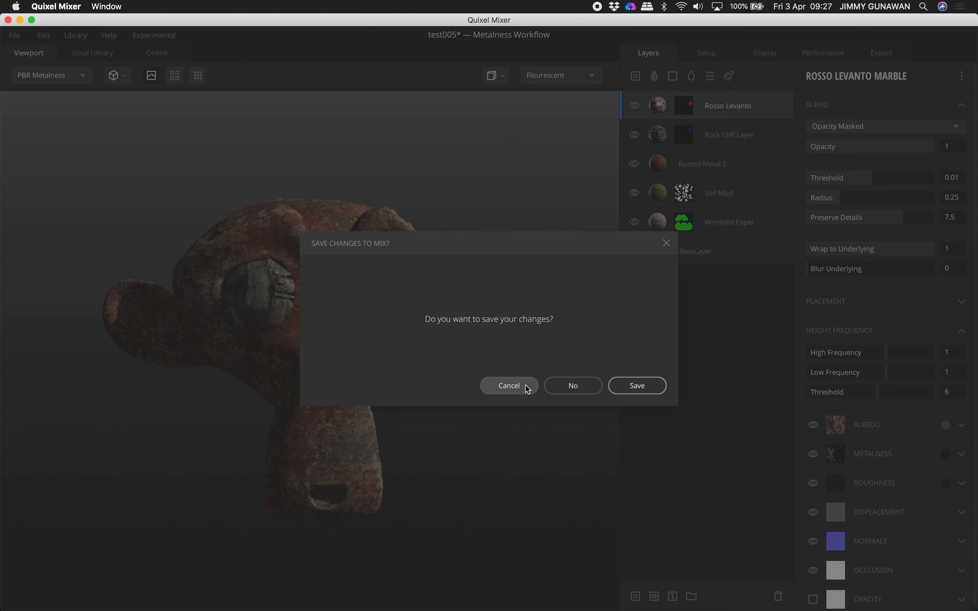
{"action": "left_click", "coordinate": [620, 387]}
Shrink the Quixel Mixer window to reveal the desktop and close the test005 export folder window.
{"action": "left_click", "coordinate": [930, 3]}
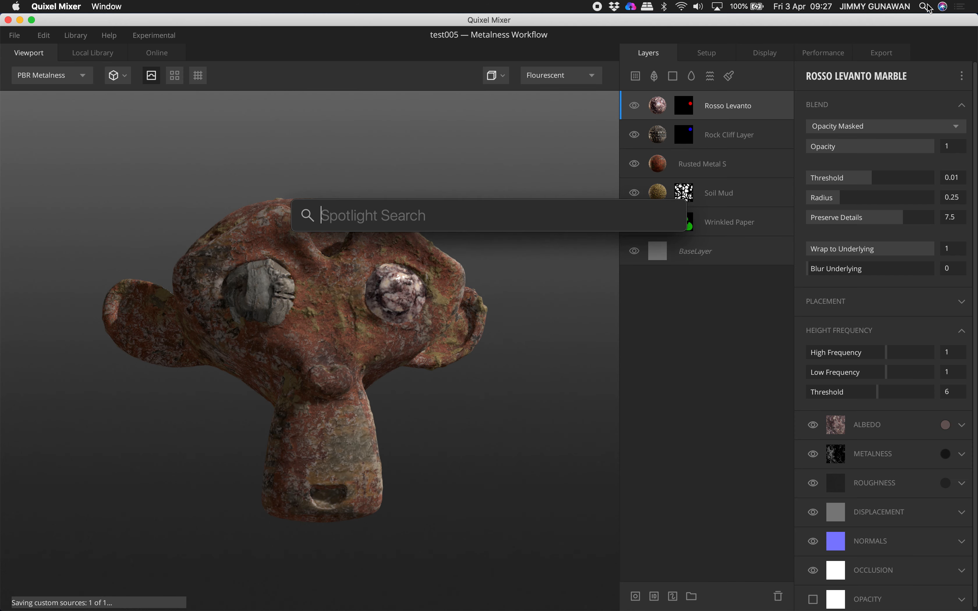
{"action": "left_click", "coordinate": [351, 22]}
{"action": "double_click", "coordinate": [350, 22]}
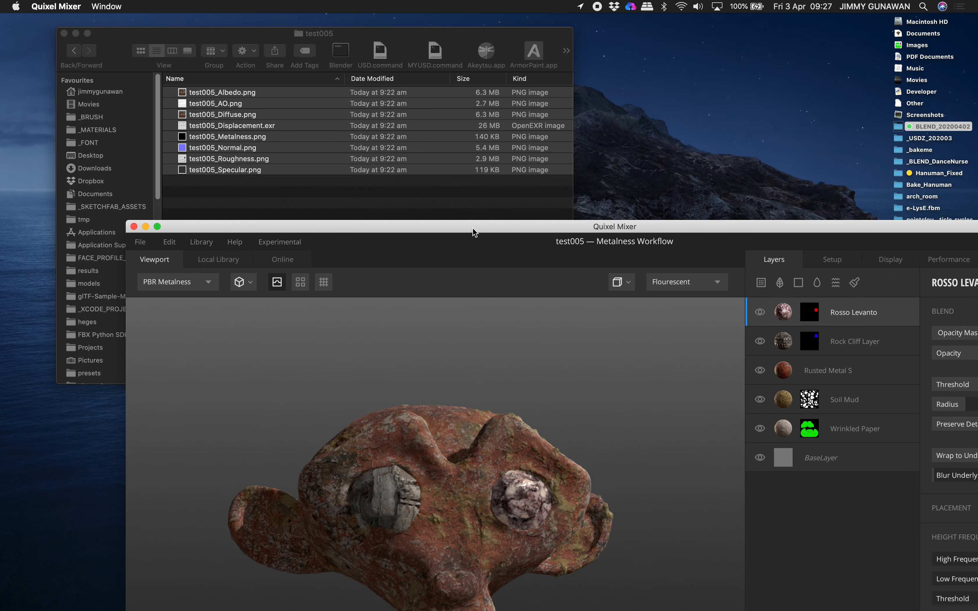
{"action": "left_click", "coordinate": [63, 33]}
{"action": "left_click", "coordinate": [64, 41]}
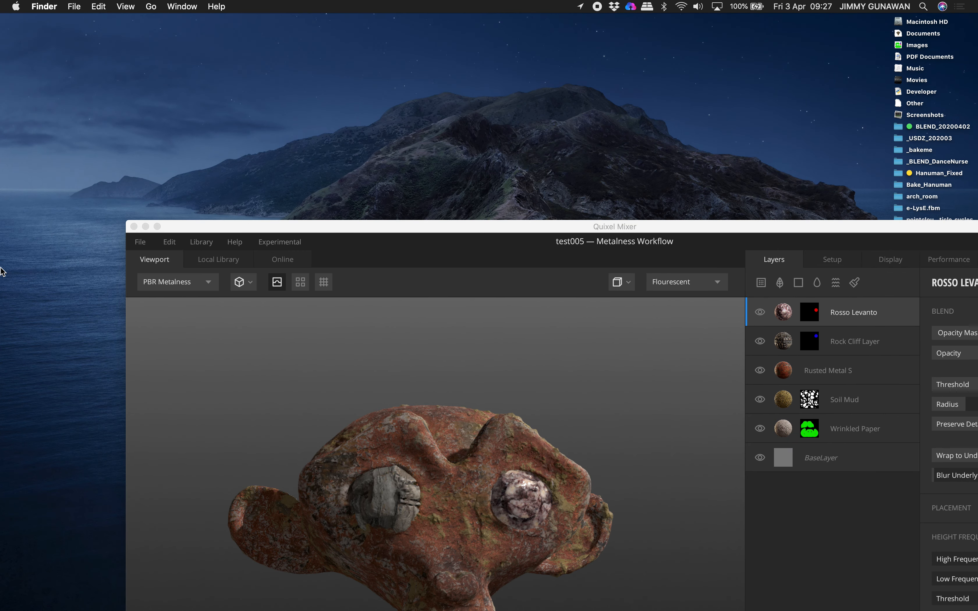
Launch Reality Converter and minimize the Quixel Mixer window to clear the desktop.
{"action": "mouse_move", "coordinate": [8, 272]}
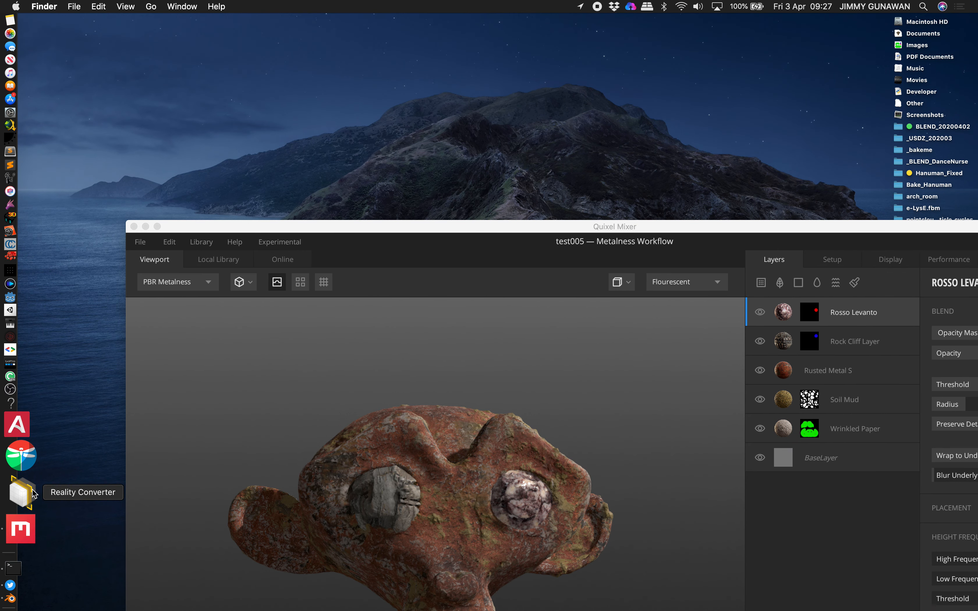
{"action": "left_click", "coordinate": [33, 494]}
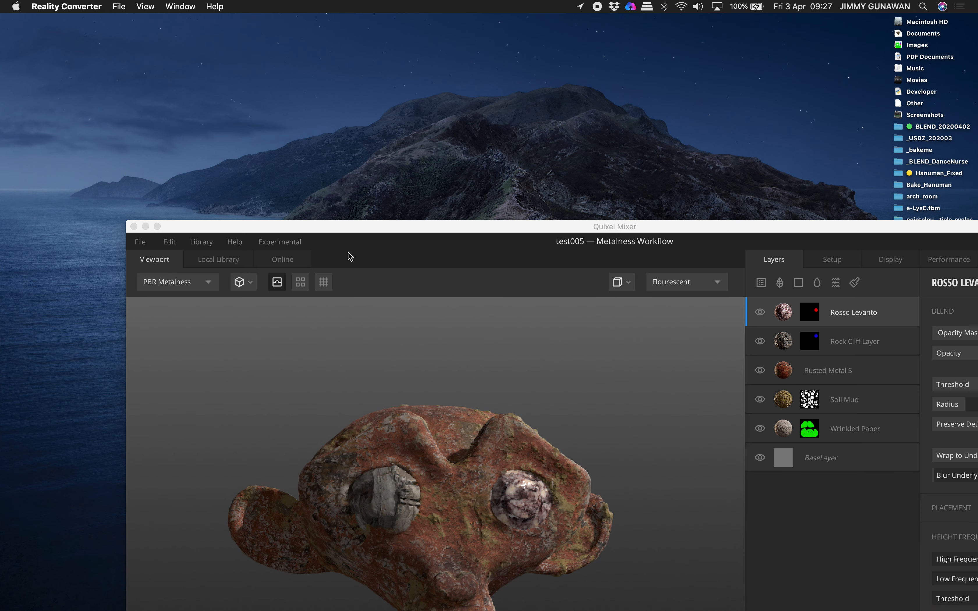
{"action": "left_click", "coordinate": [146, 226]}
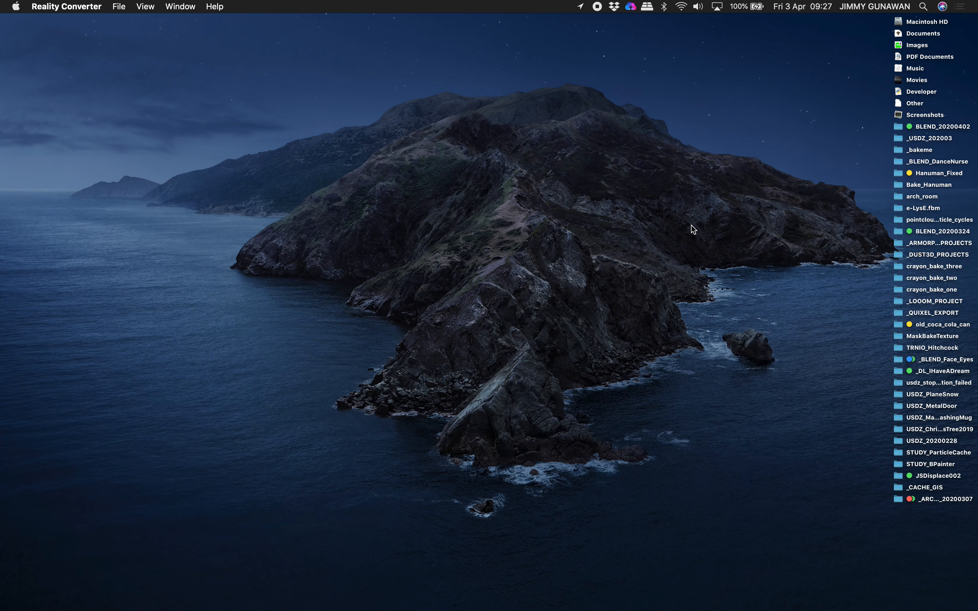
{"action": "left_click", "coordinate": [896, 149]}
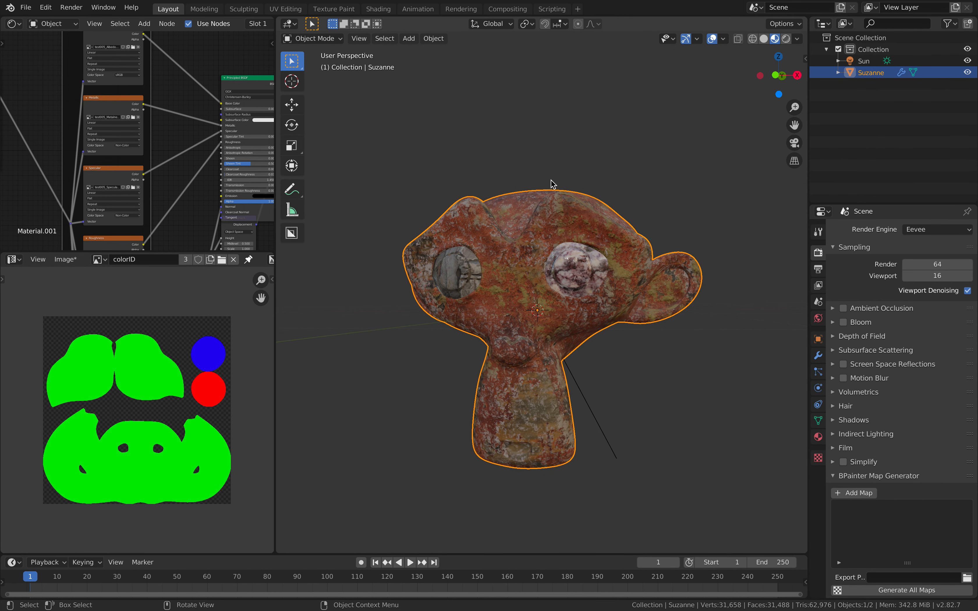
Inspect the monkey head in Blender from several angles along with its material and render settings.
{"action": "left_click", "coordinate": [580, 182]}
{"action": "middle_click_drag", "start_coordinate": [582, 182], "coordinate": [590, 218]}
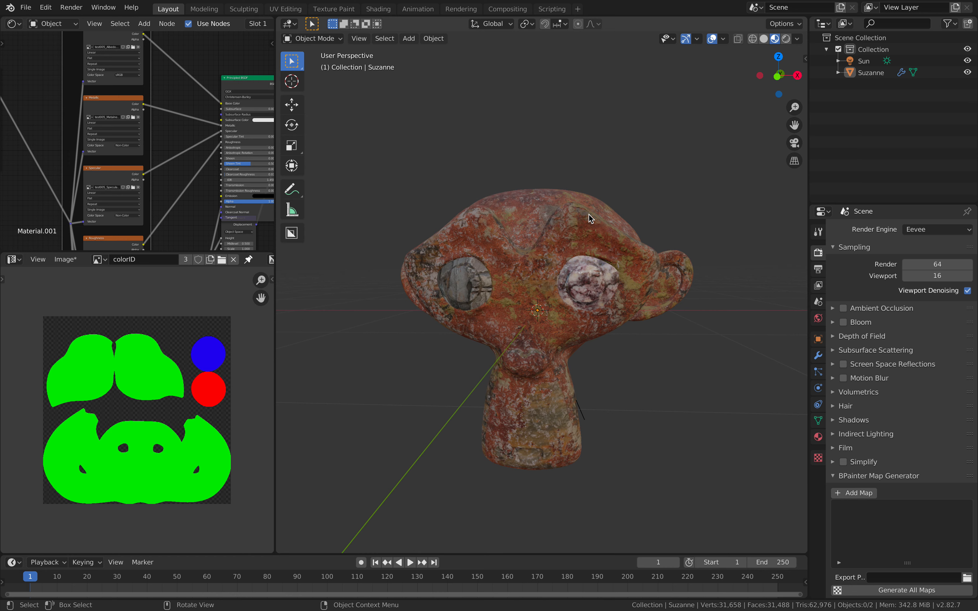
{"action": "left_click", "coordinate": [589, 219]}
{"action": "left_click", "coordinate": [817, 437]}
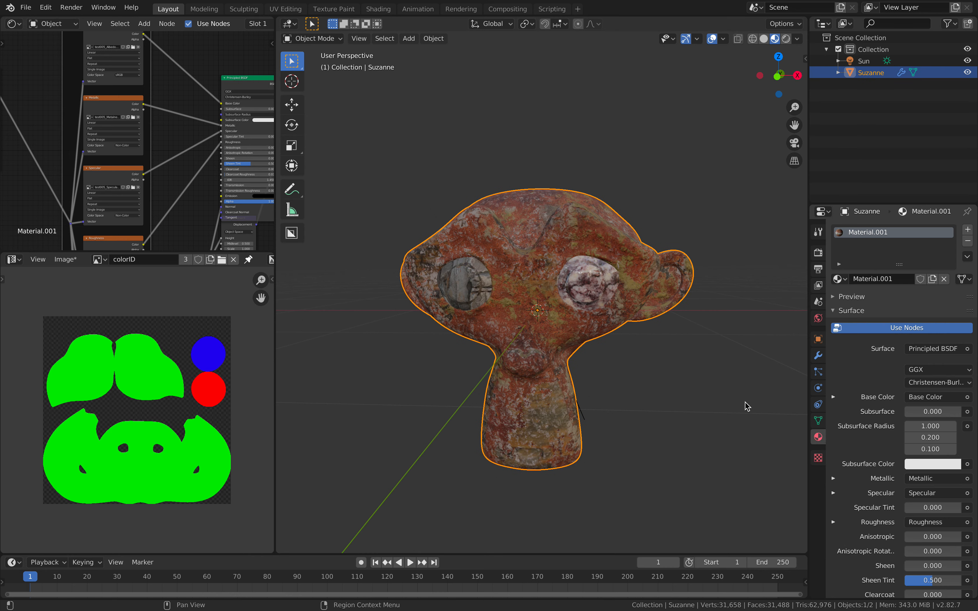
{"action": "middle_click_drag", "start_coordinate": [549, 248], "coordinate": [709, 279]}
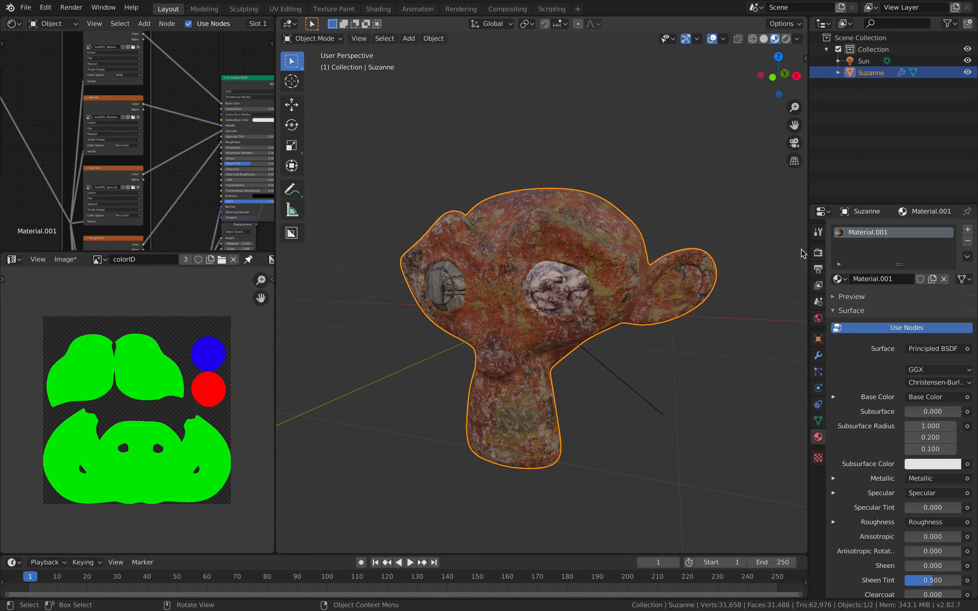
{"action": "left_click", "coordinate": [818, 253]}
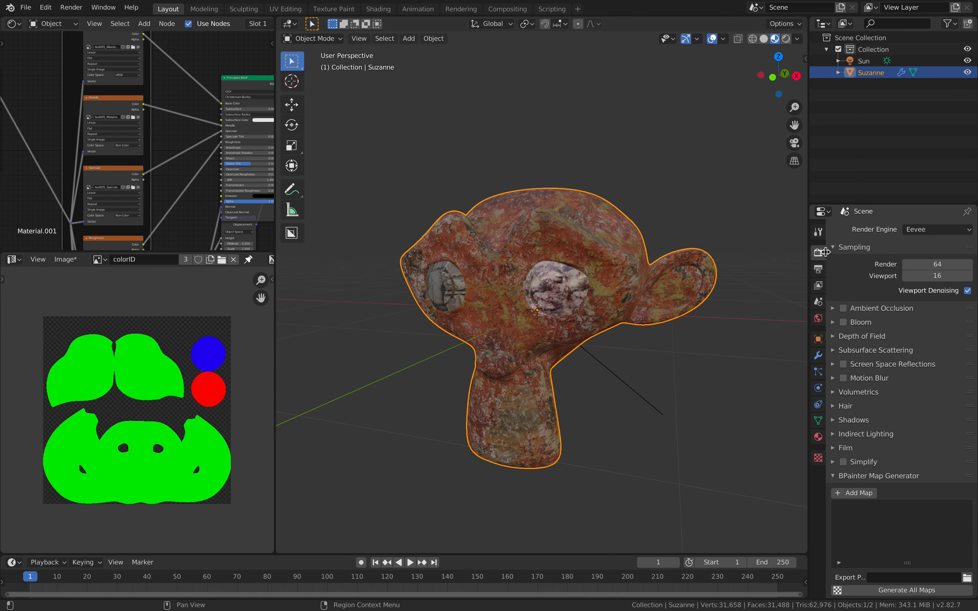
{"action": "middle_click_drag", "start_coordinate": [598, 225], "coordinate": [588, 240]}
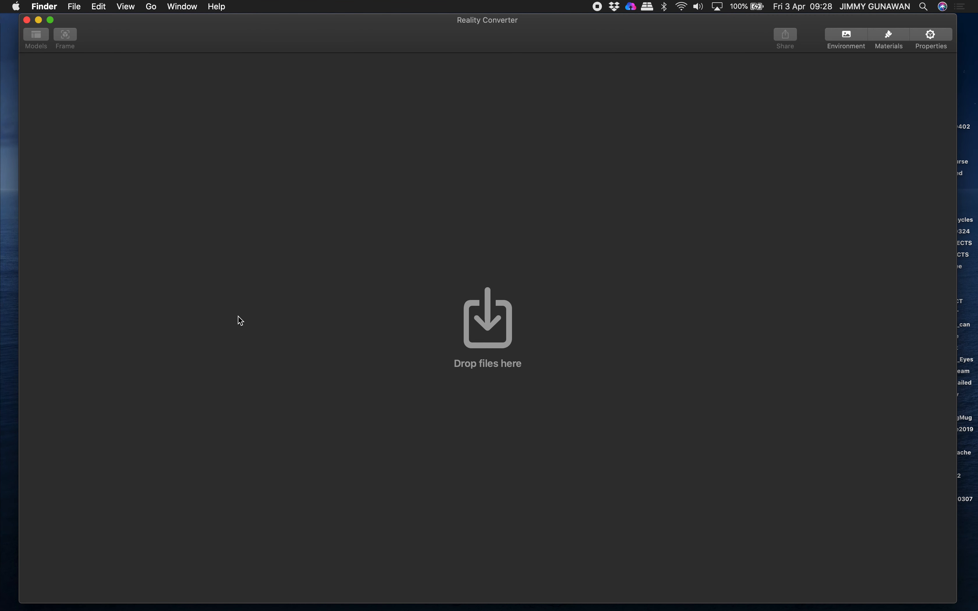
Load color_id_study_001.glb from the Desktop folder into Reality Converter for conversion to USD.
{"action": "left_click_drag", "start_coordinate": [744, 35], "coordinate": [524, 42]}
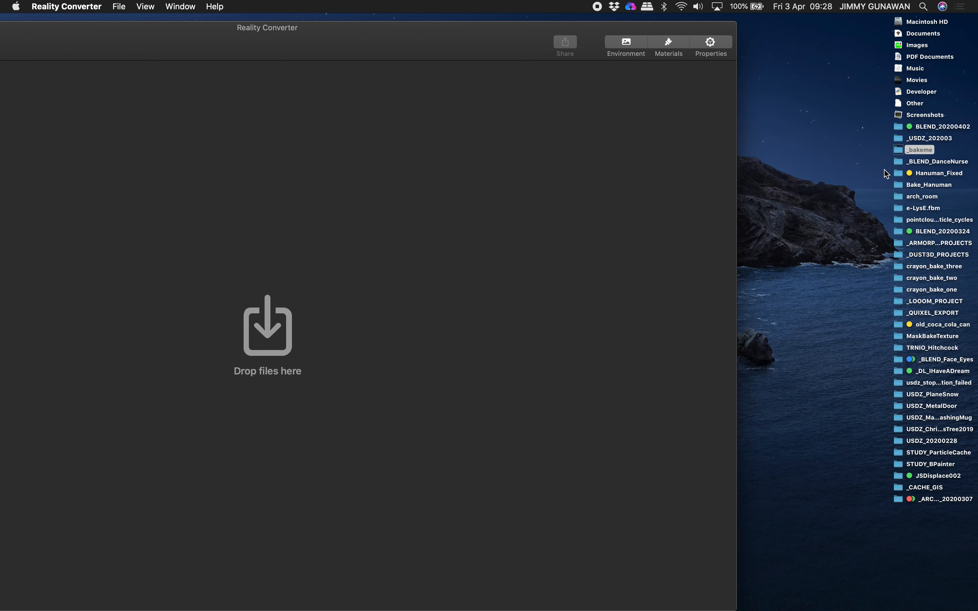
{"action": "left_click", "coordinate": [903, 163]}
{"action": "double_click", "coordinate": [903, 162]}
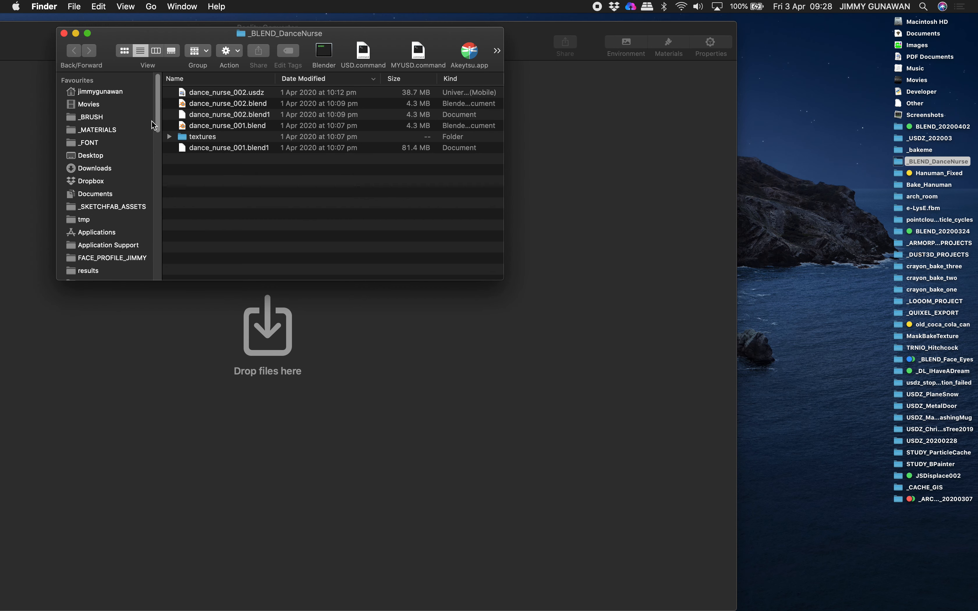
{"action": "left_click", "coordinate": [90, 156]}
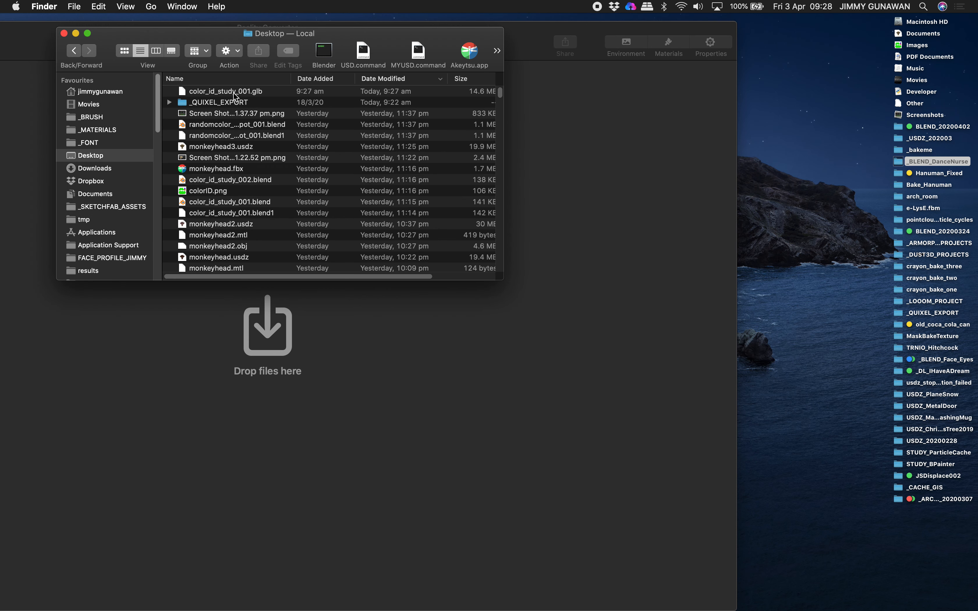
{"action": "left_click_drag", "start_coordinate": [243, 93], "coordinate": [575, 185]}
Reposition and narrow the Reality Converter window so that it fits fully on the desktop.
{"action": "left_click_drag", "start_coordinate": [486, 40], "coordinate": [676, 35]}
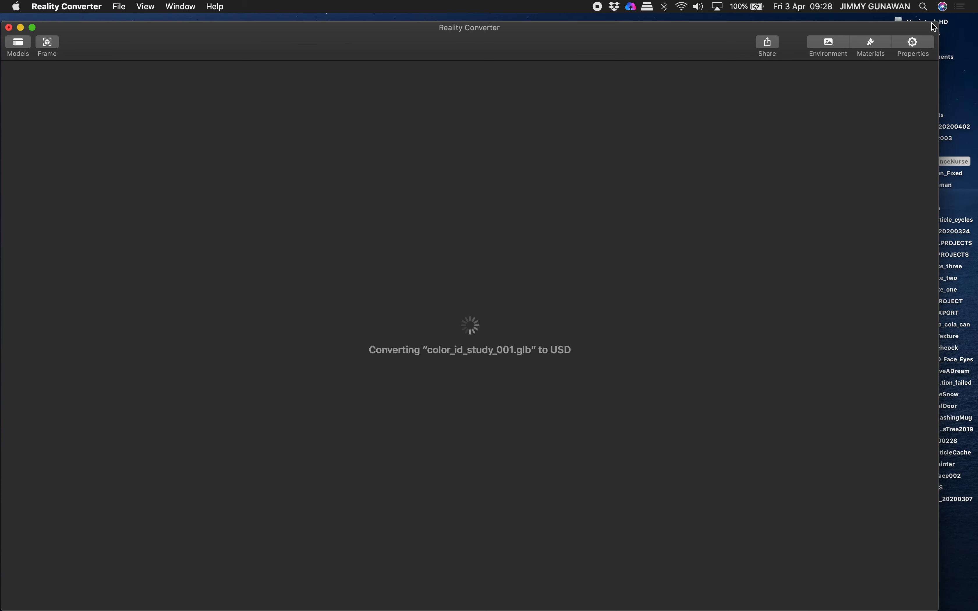
{"action": "left_click_drag", "start_coordinate": [937, 22], "coordinate": [896, 22]}
{"action": "left_click_drag", "start_coordinate": [678, 34], "coordinate": [683, 30]}
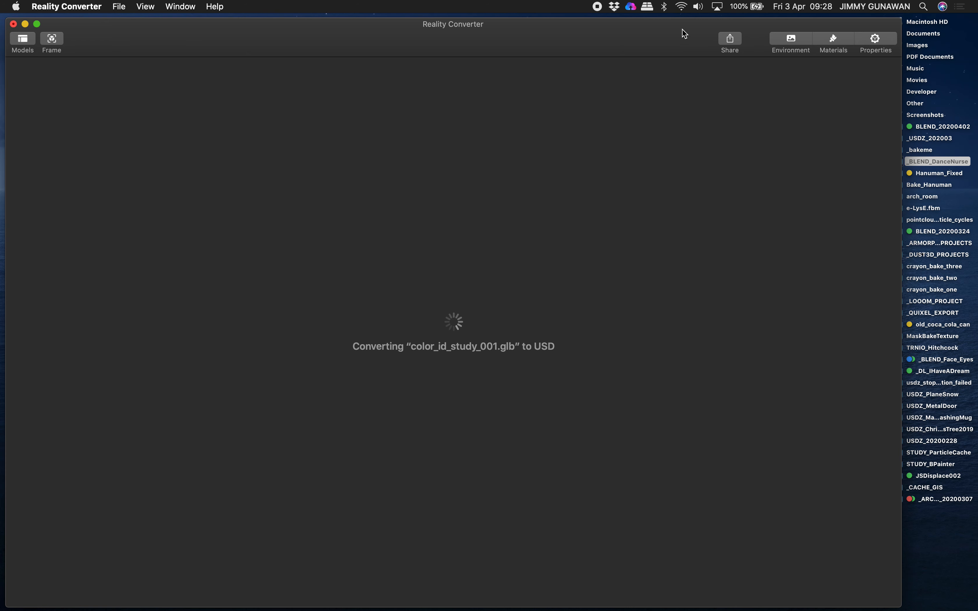
Narrow the Reality Converter window to uncover the desktop icons and view the converted monkey head from another angle.
{"action": "left_click_drag", "start_coordinate": [904, 18], "coordinate": [875, 21]}
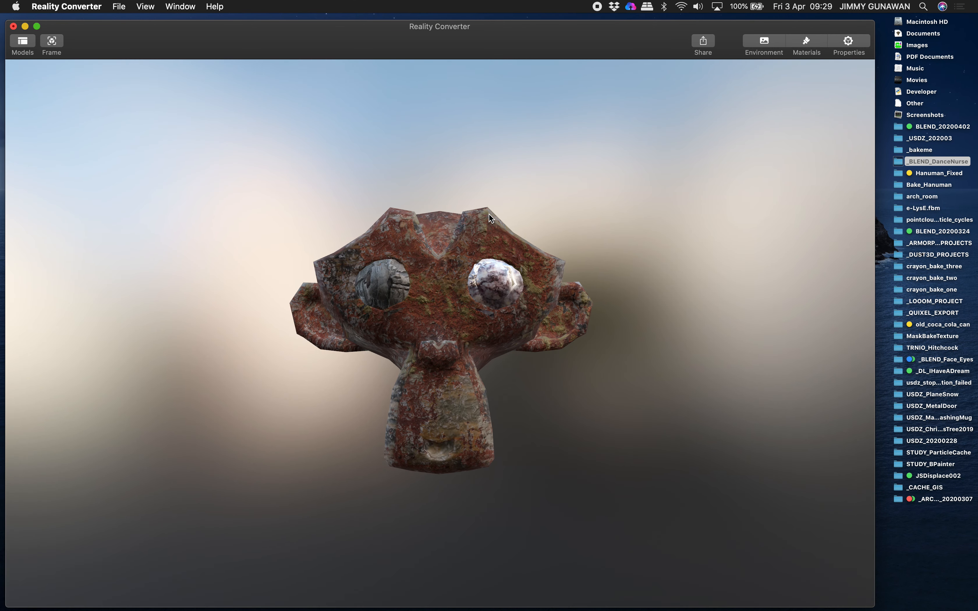
{"action": "left_click_drag", "start_coordinate": [491, 215], "coordinate": [491, 265]}
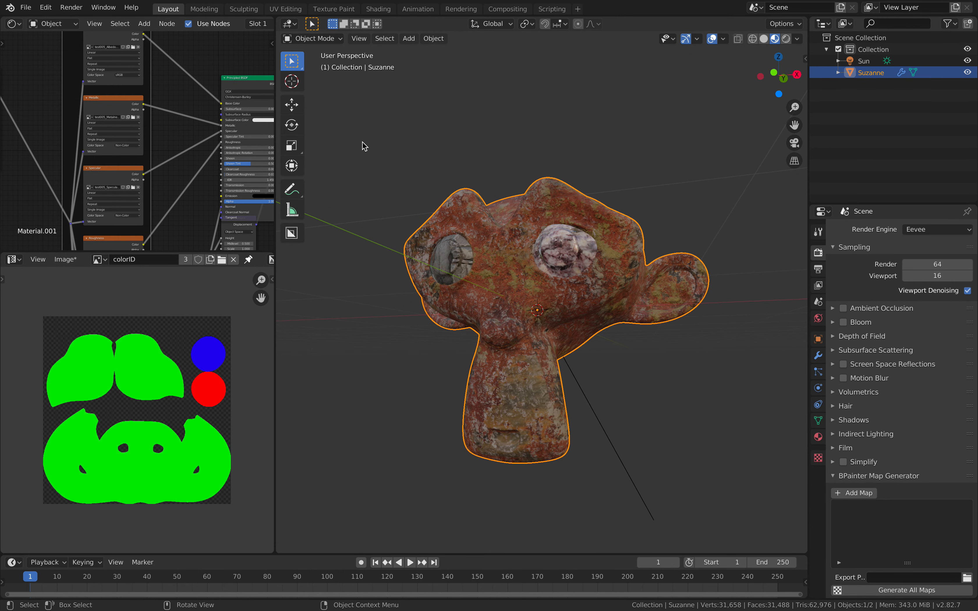
Switch to Blender and re-export the monkey head to the Desktop as color_id_study_001 in glTF Binary format with Apply Modifiers enabled.
{"action": "left_click", "coordinate": [25, 7]}
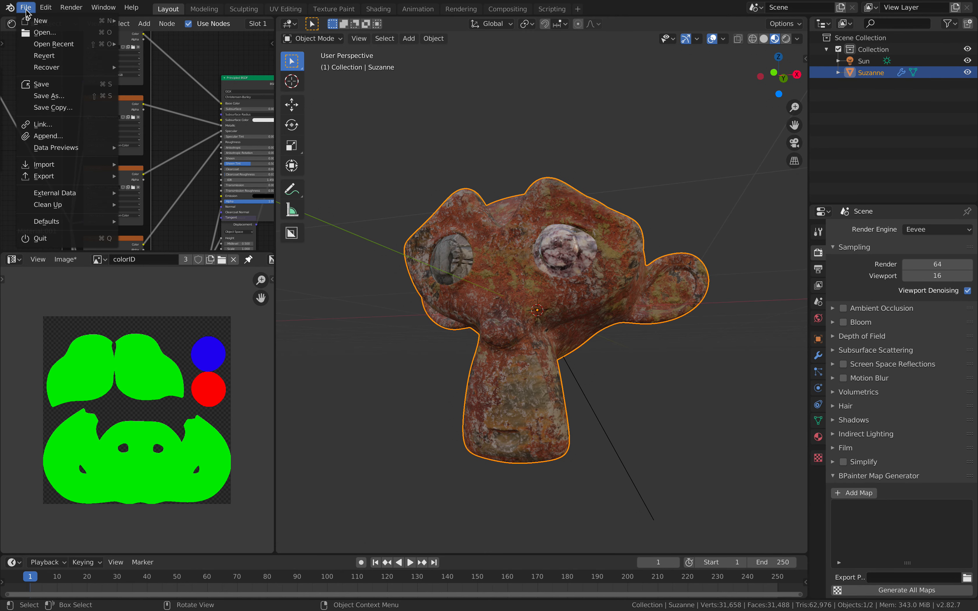
{"action": "mouse_move", "coordinate": [59, 178]}
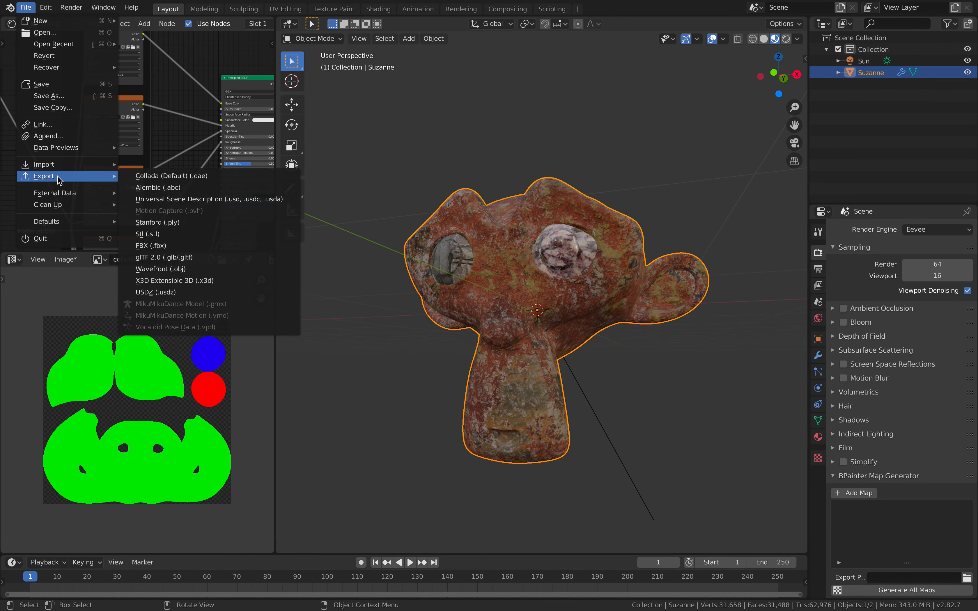
{"action": "left_click", "coordinate": [184, 261]}
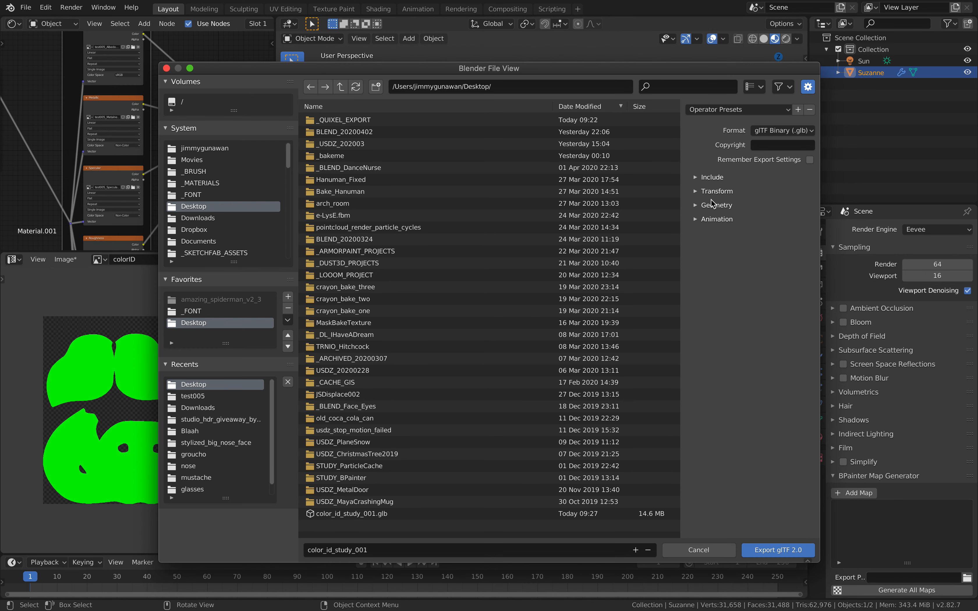
{"action": "left_click", "coordinate": [712, 204]}
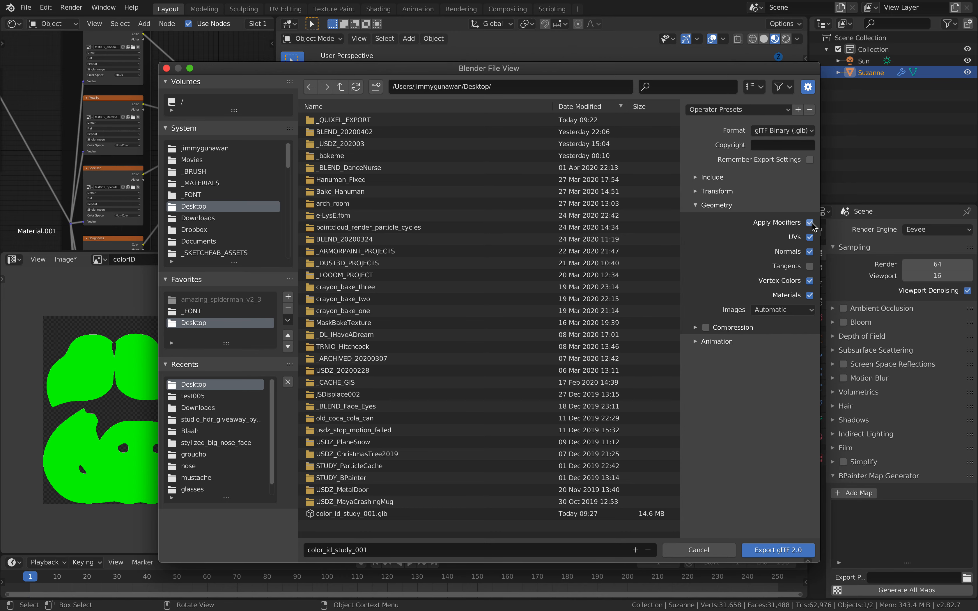
{"action": "left_click", "coordinate": [772, 549]}
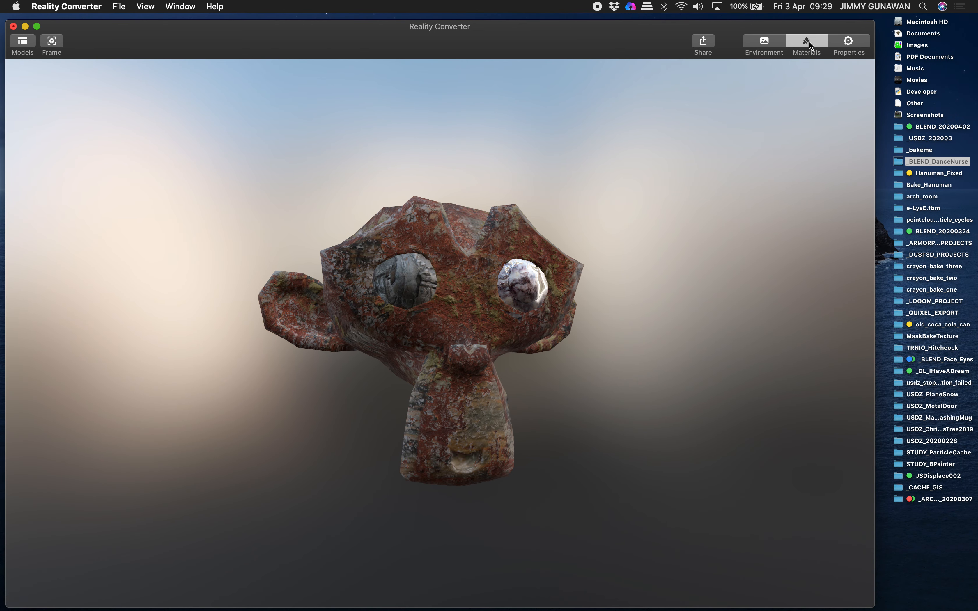
Switch to Reality Converter and view the texture maps of Material_001 and the environment presets.
{"action": "left_click", "coordinate": [788, 48]}
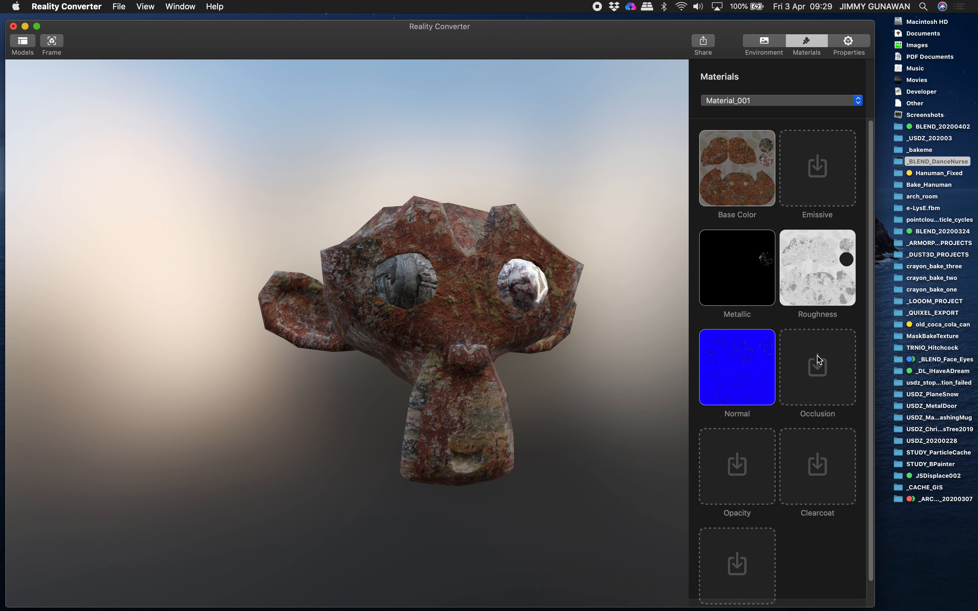
{"action": "left_click", "coordinate": [761, 47]}
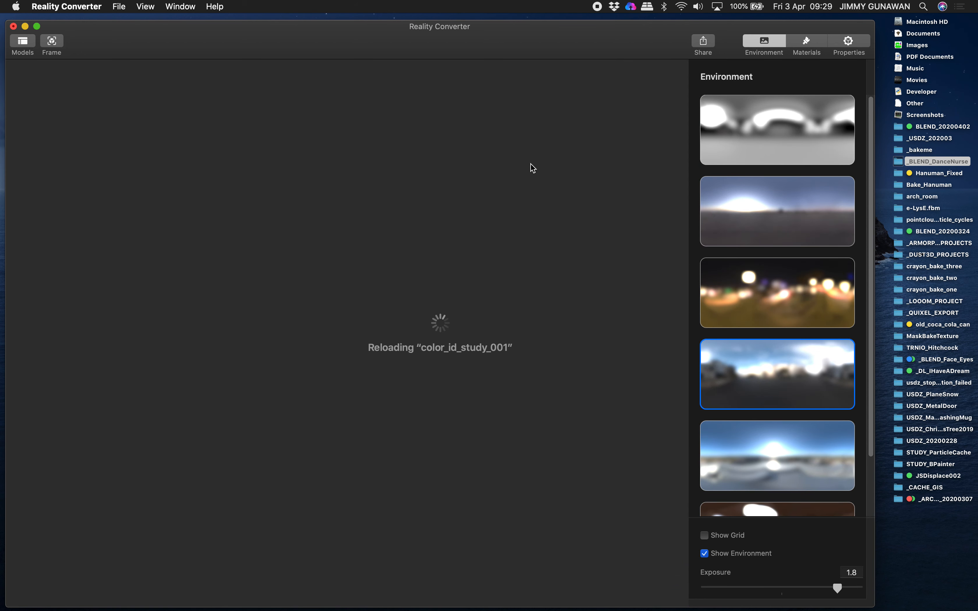
Widen the Reality Converter window slightly and reposition it beside the desktop icons.
{"action": "left_click_drag", "start_coordinate": [872, 25], "coordinate": [891, 24]}
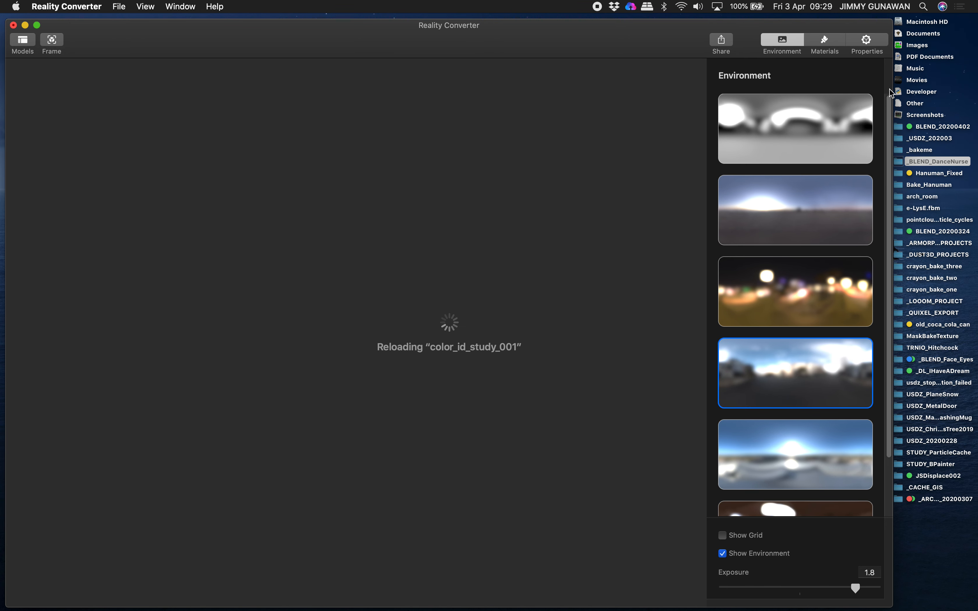
{"action": "left_click", "coordinate": [921, 139]}
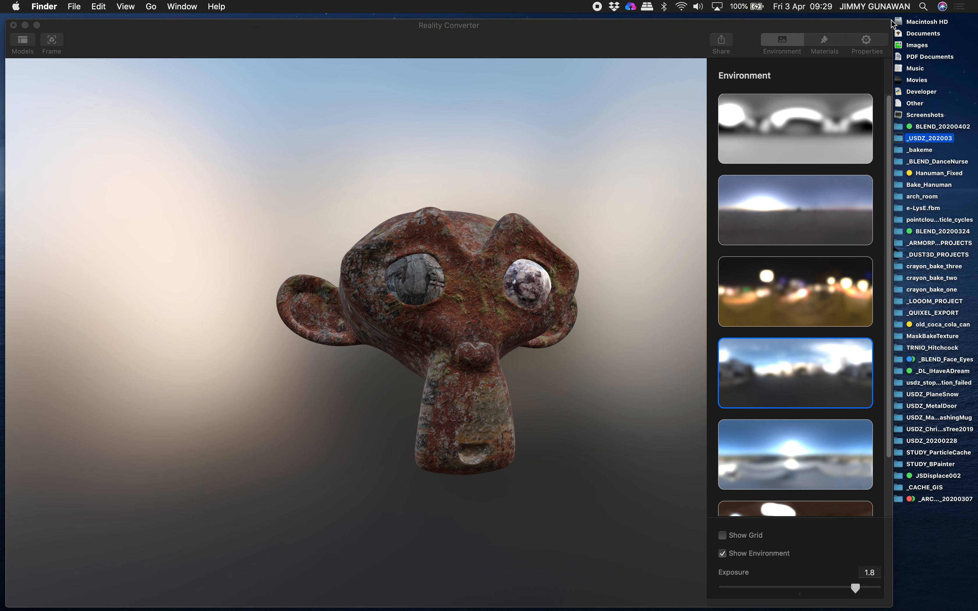
{"action": "left_click_drag", "start_coordinate": [881, 27], "coordinate": [877, 28]}
Examine the reloaded monkey head's surface close up and from several angles, along with the texture maps of Material_001.
{"action": "left_click_drag", "start_coordinate": [469, 238], "coordinate": [489, 244]}
{"action": "scroll", "coordinate": [490, 244], "scroll_direction": "up", "scroll_amount": 8}
{"action": "scroll", "coordinate": [492, 248], "scroll_direction": "down", "scroll_amount": 8}
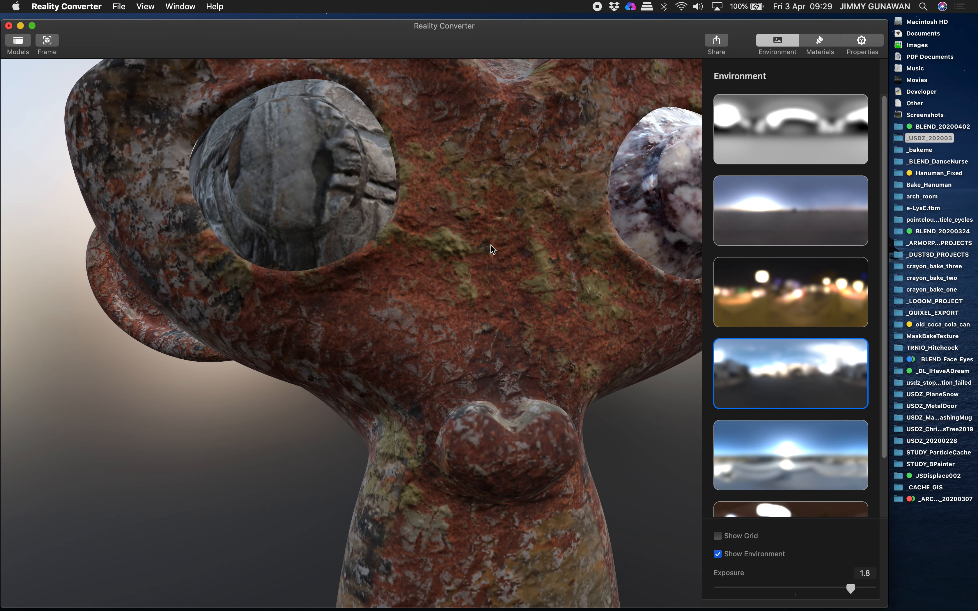
{"action": "left_click_drag", "start_coordinate": [491, 246], "coordinate": [426, 239]}
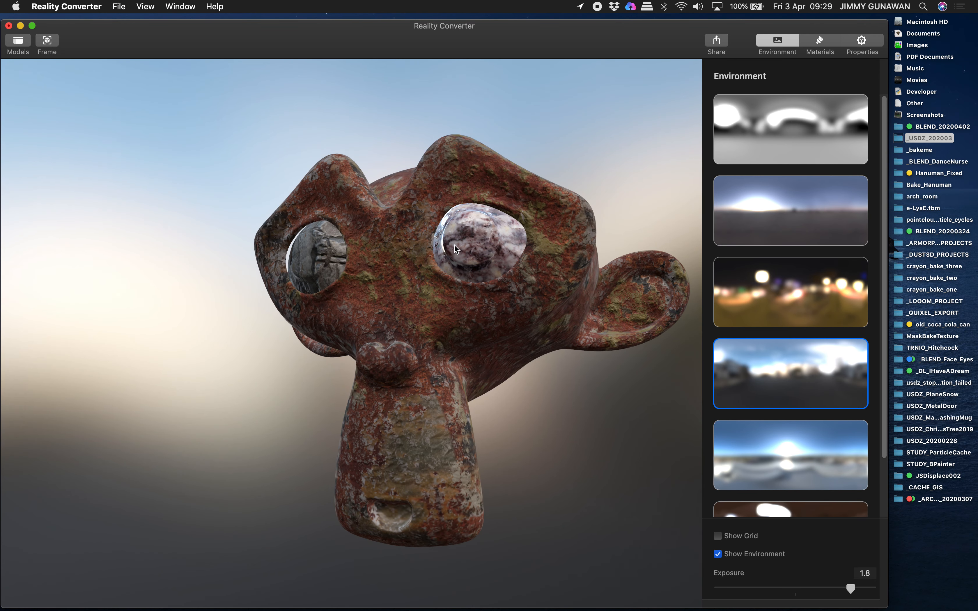
{"action": "scroll", "coordinate": [792, 365], "scroll_direction": "down", "scroll_amount": 3}
{"action": "scroll", "coordinate": [792, 366], "scroll_direction": "up", "scroll_amount": 3}
{"action": "left_click", "coordinate": [820, 42]}
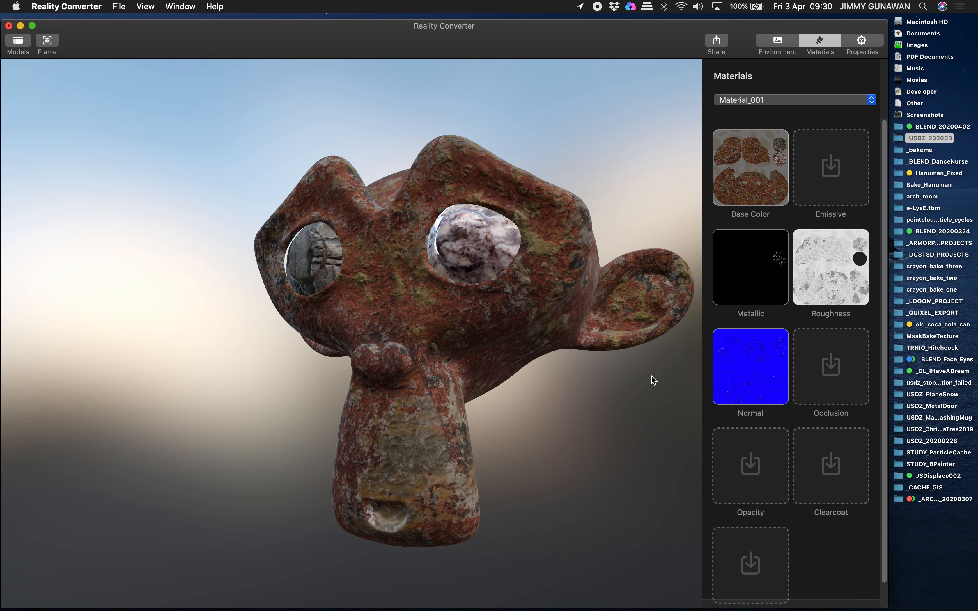
{"action": "left_click_drag", "start_coordinate": [655, 374], "coordinate": [555, 358]}
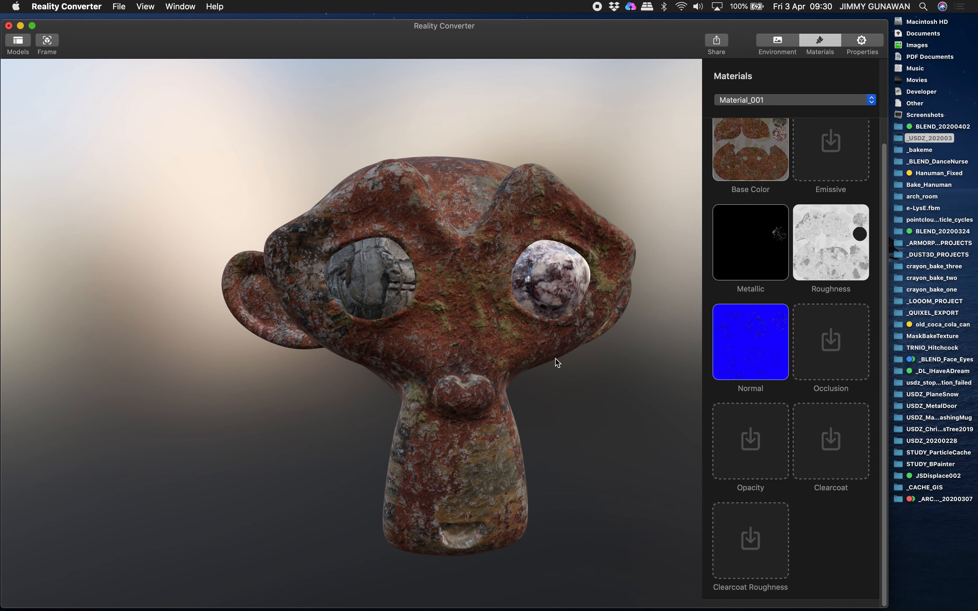
Compare the monkey head in Blender with the Reality Converter version by viewing both from different angles.
{"action": "key", "text": "super+Tab"}
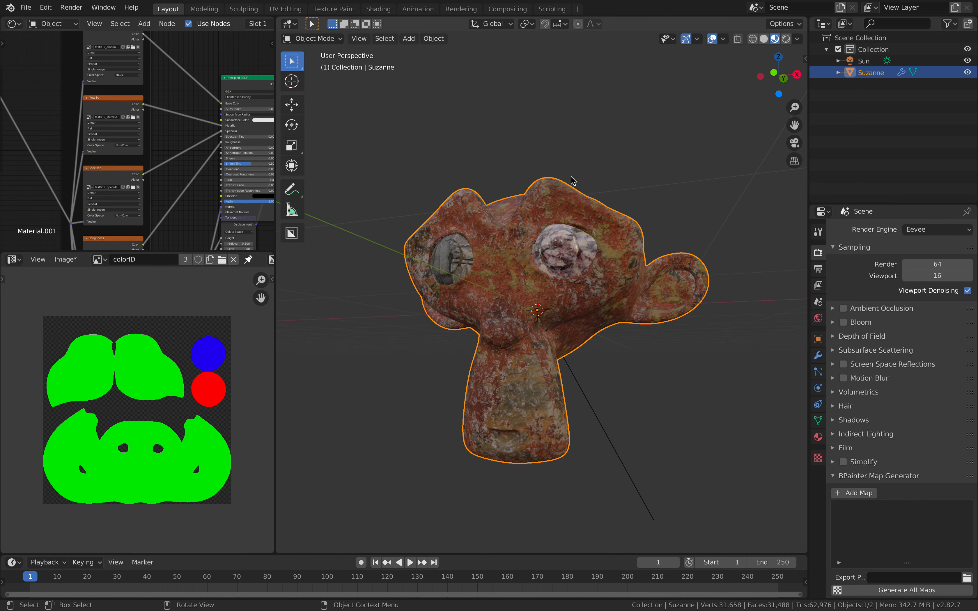
{"action": "middle_click_drag", "start_coordinate": [601, 183], "coordinate": [567, 249]}
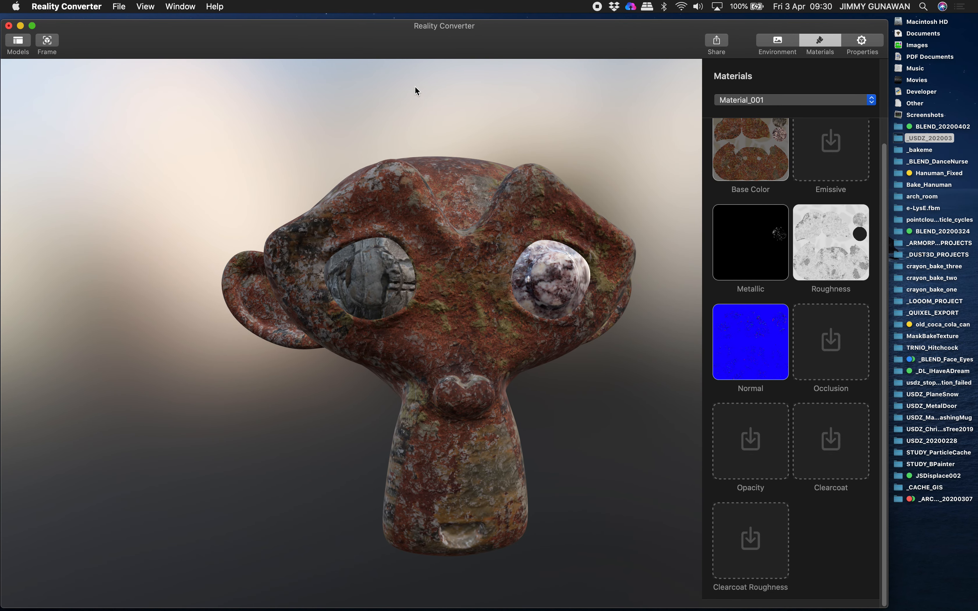
{"action": "left_click_drag", "start_coordinate": [490, 32], "coordinate": [509, 32]}
{"action": "left_click_drag", "start_coordinate": [457, 104], "coordinate": [527, 149]}
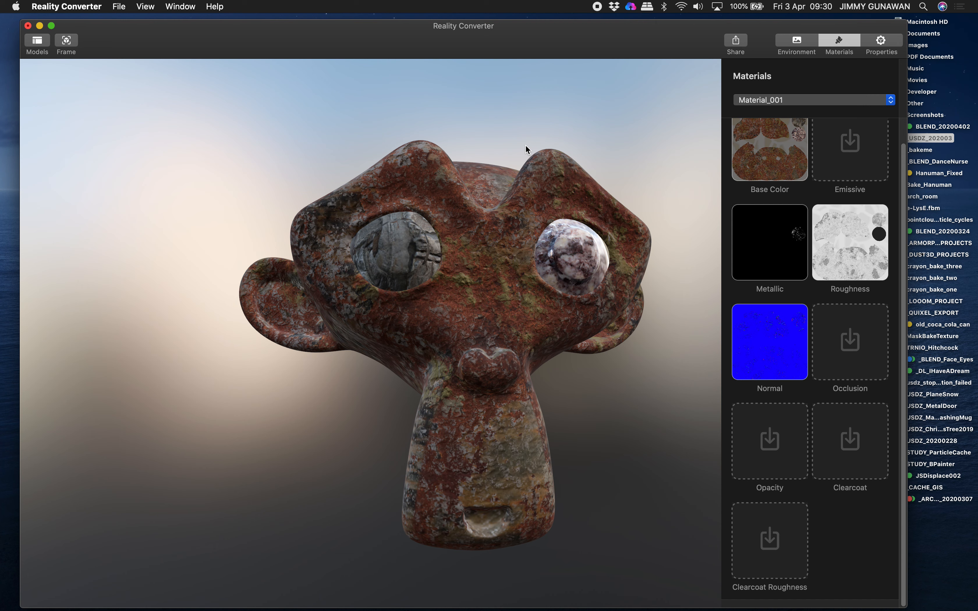